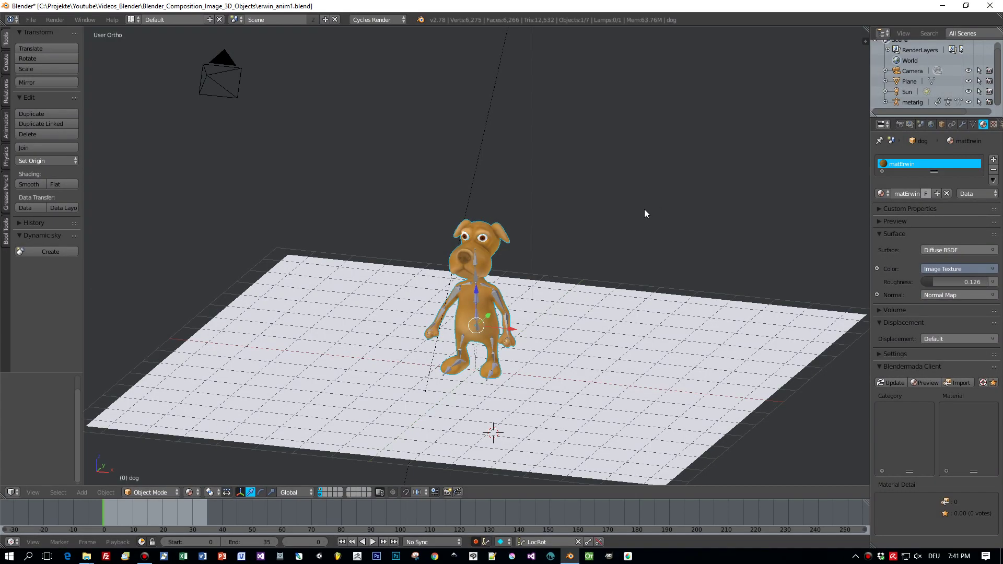
Save the scene over the existing erwin_anim1.blend file
key(ctrl+s)
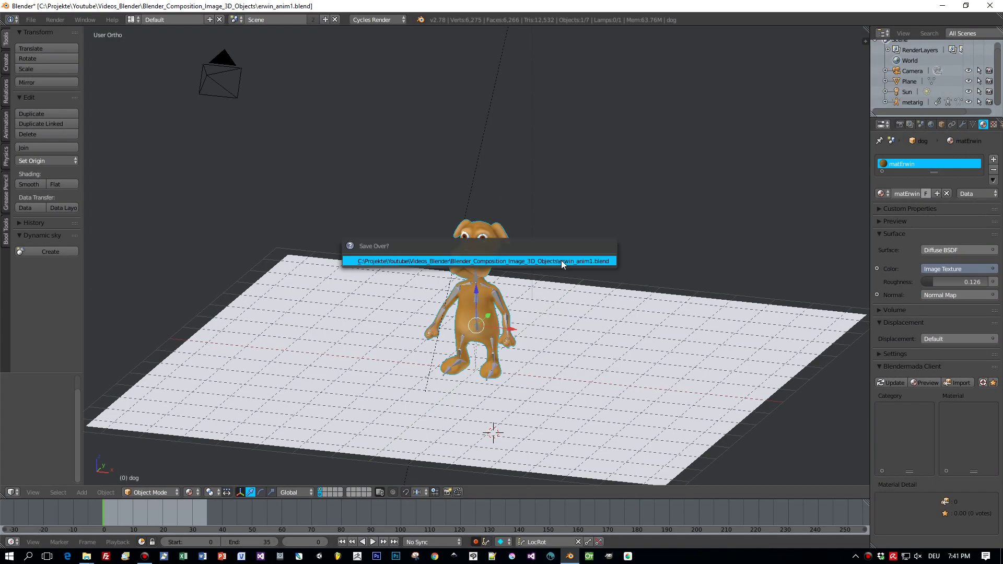
click(561, 260)
Inspect the scene's objects by selecting the camera, ground plane, sun lamp, dog mesh and metarig armature one after another
scroll(561, 261, down, 2)
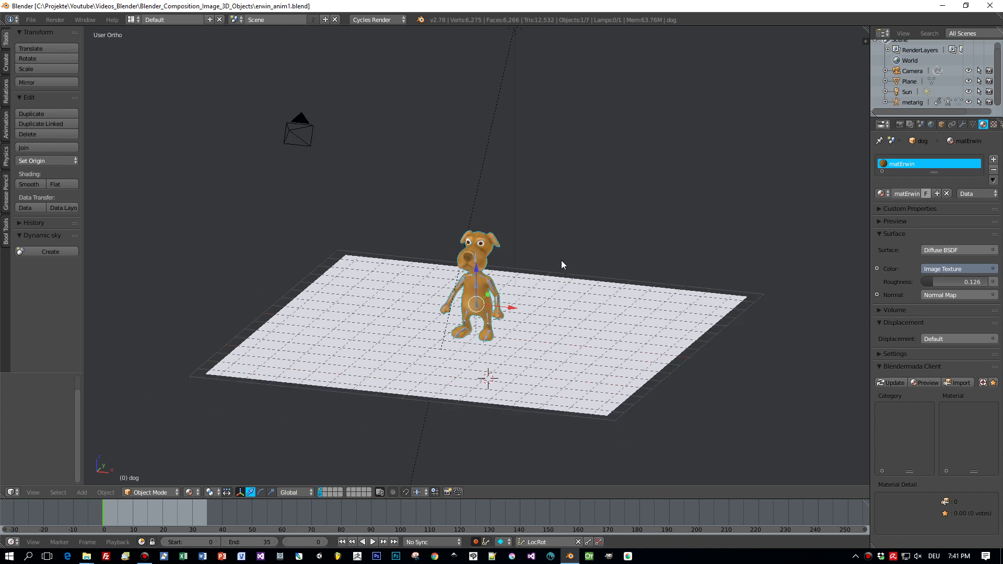
scroll(561, 260, up, 1)
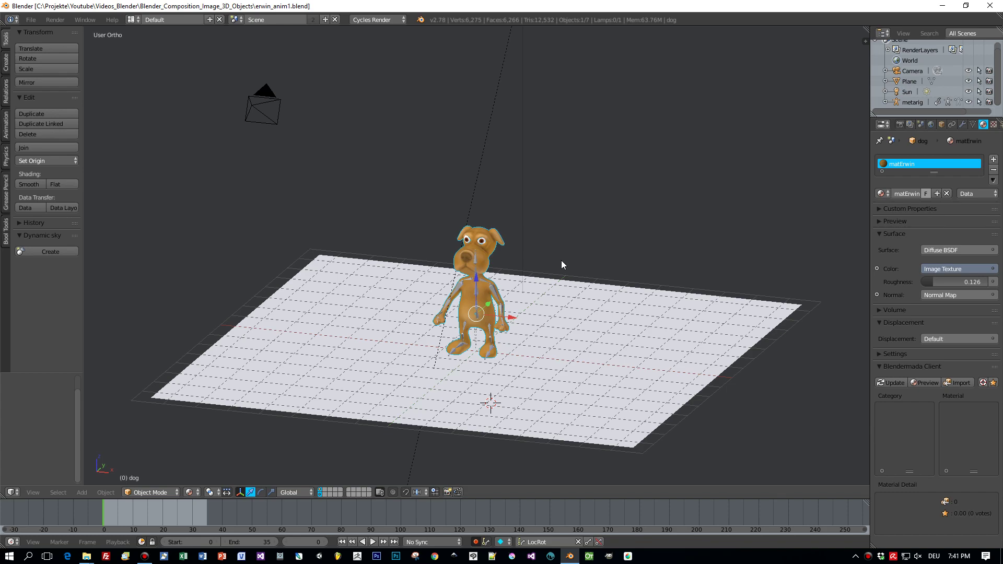
middle_drag(554, 269, 533, 280)
click(114, 169)
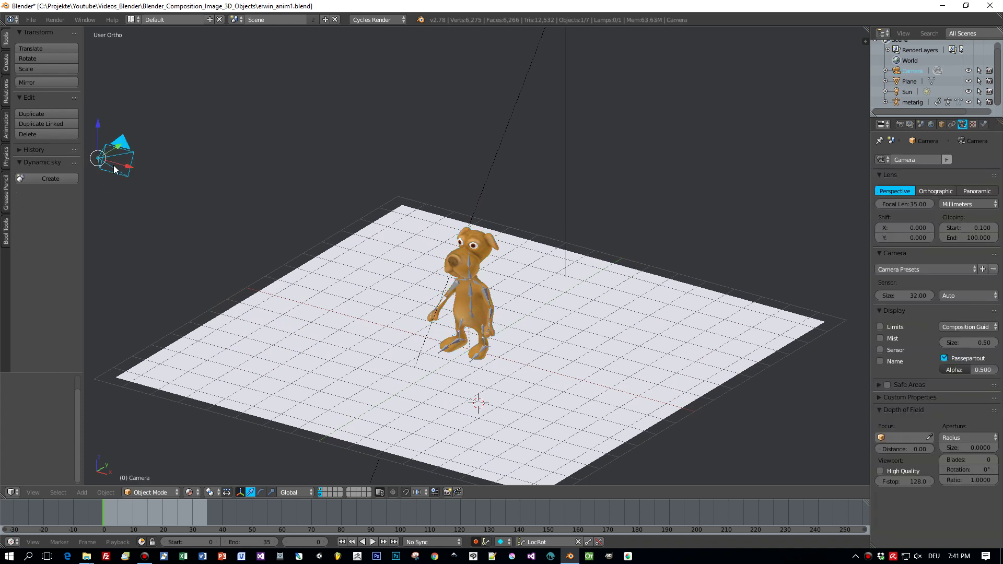
right_click(492, 425)
scroll(525, 387, down, 2)
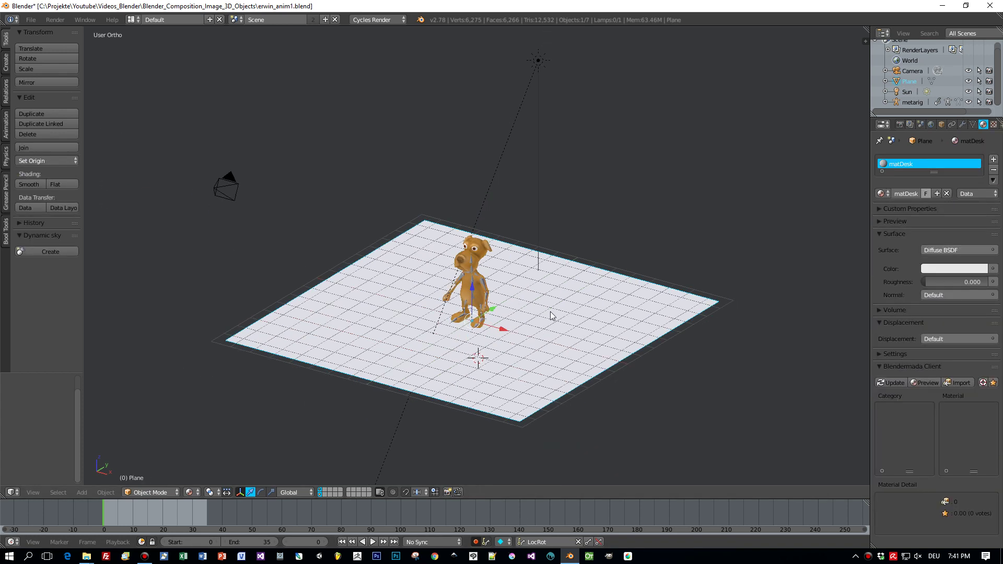
right_click(539, 62)
scroll(478, 338, up, 3)
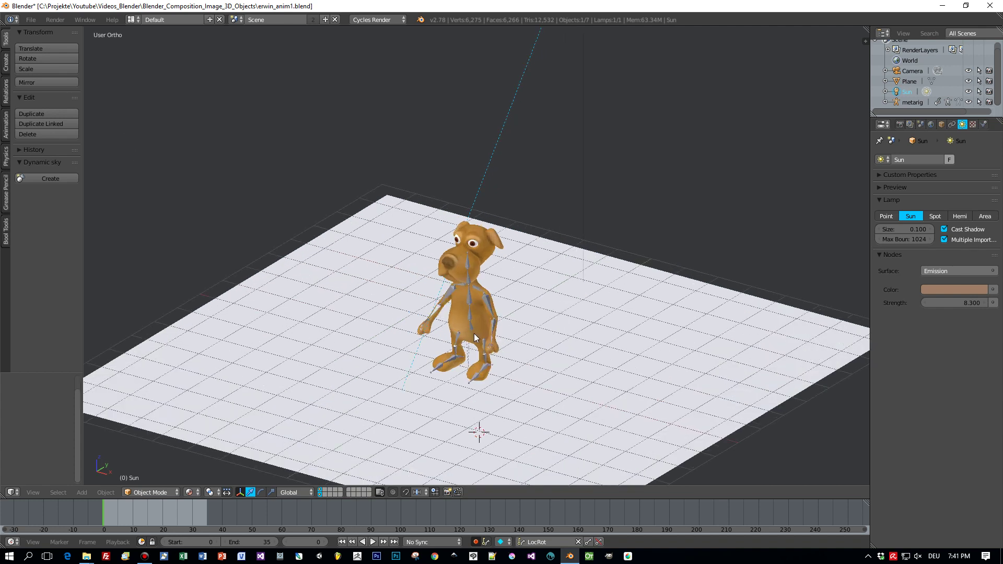
right_click(459, 306)
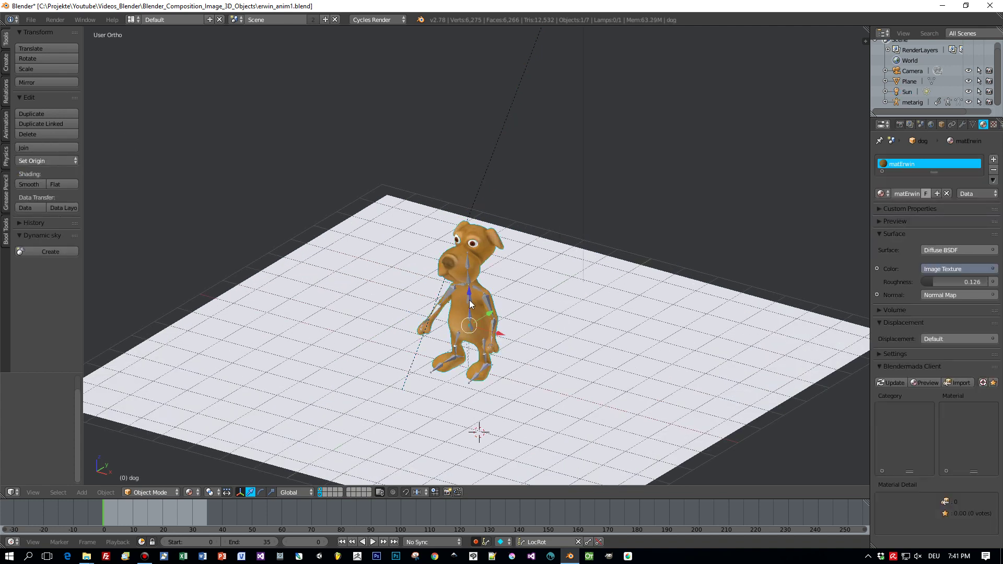
right_click(487, 305)
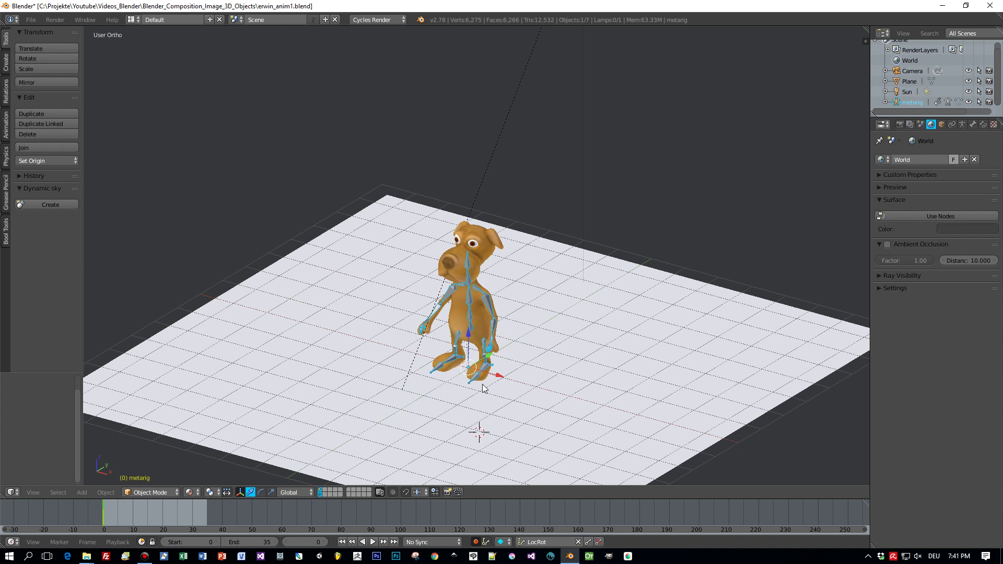
Look through the scene camera and display the settings of its Desk.jpg background image
scroll(483, 389, down, 1)
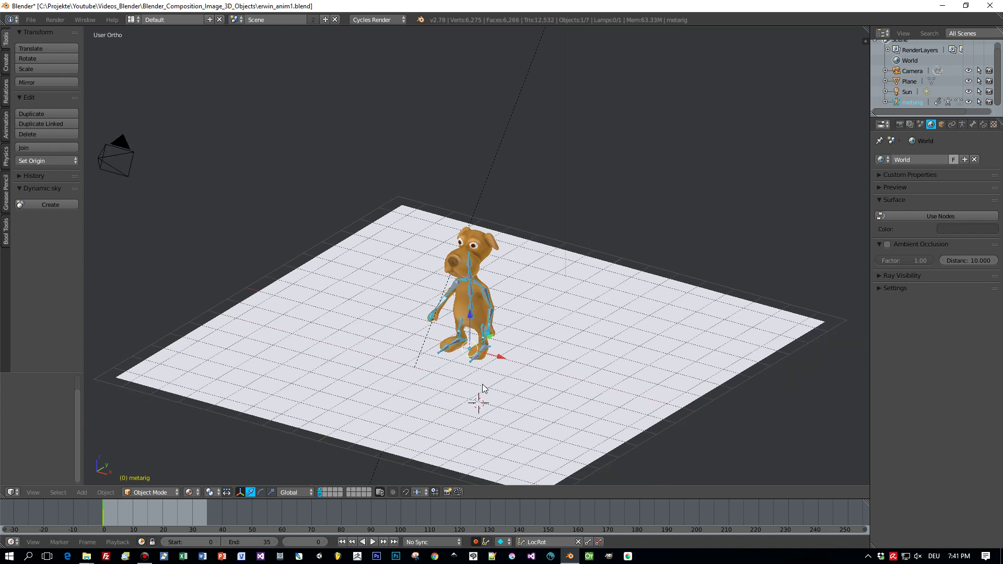
right_click(124, 162)
key(KP_0)
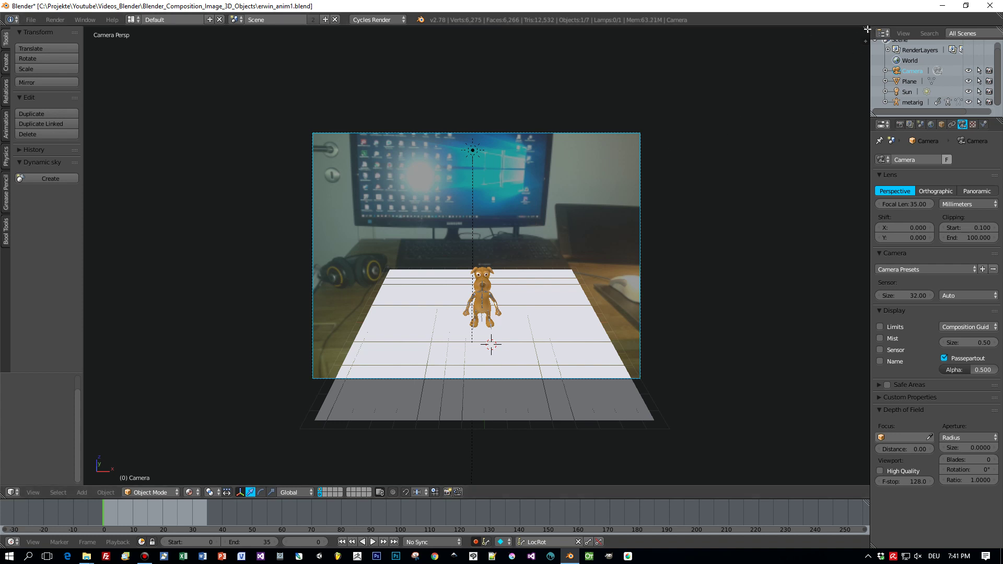
key(n)
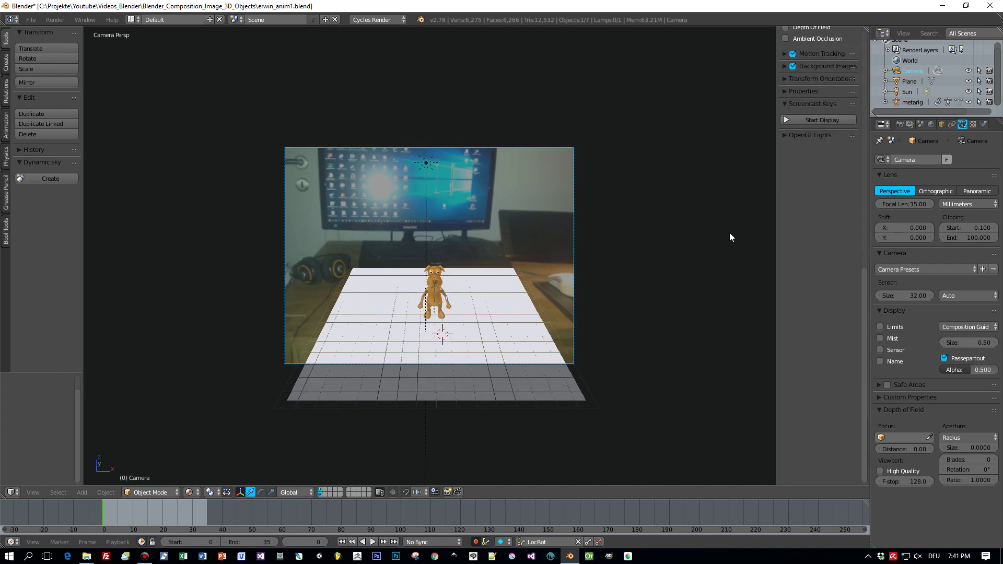
scroll(823, 140, up, 5)
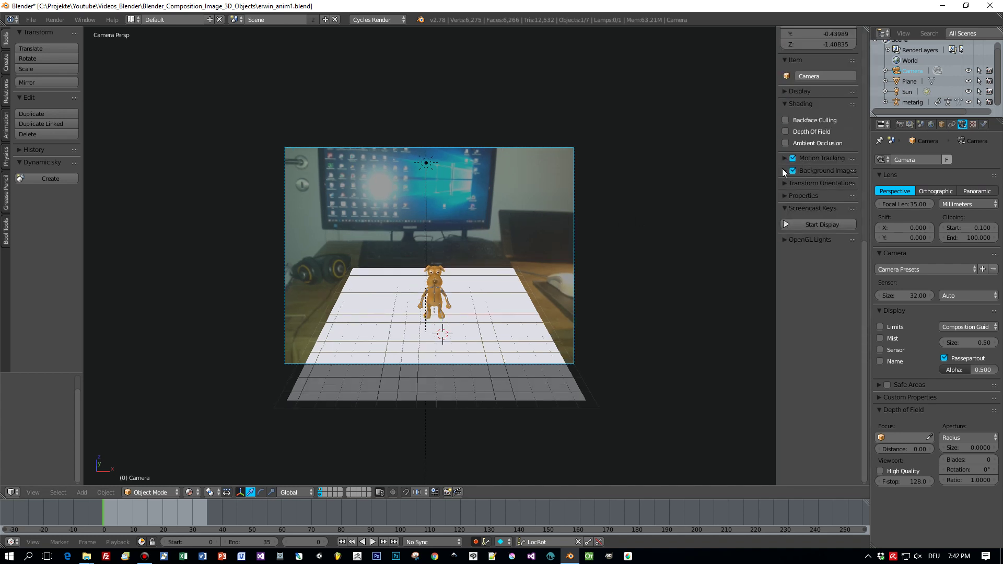
click(785, 171)
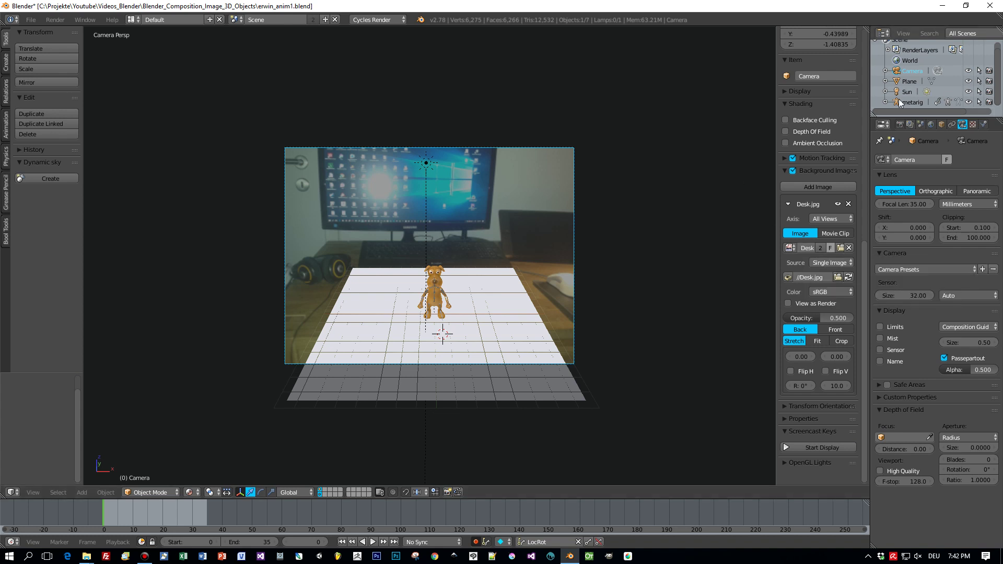
Select the ground plane and then the metarig armature, and hide the background image settings
click(904, 81)
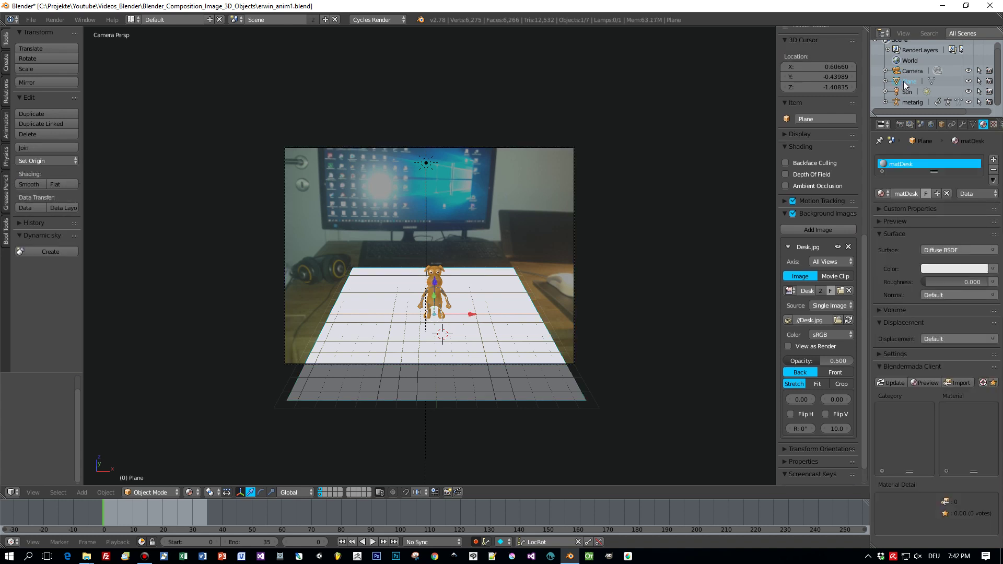
click(915, 102)
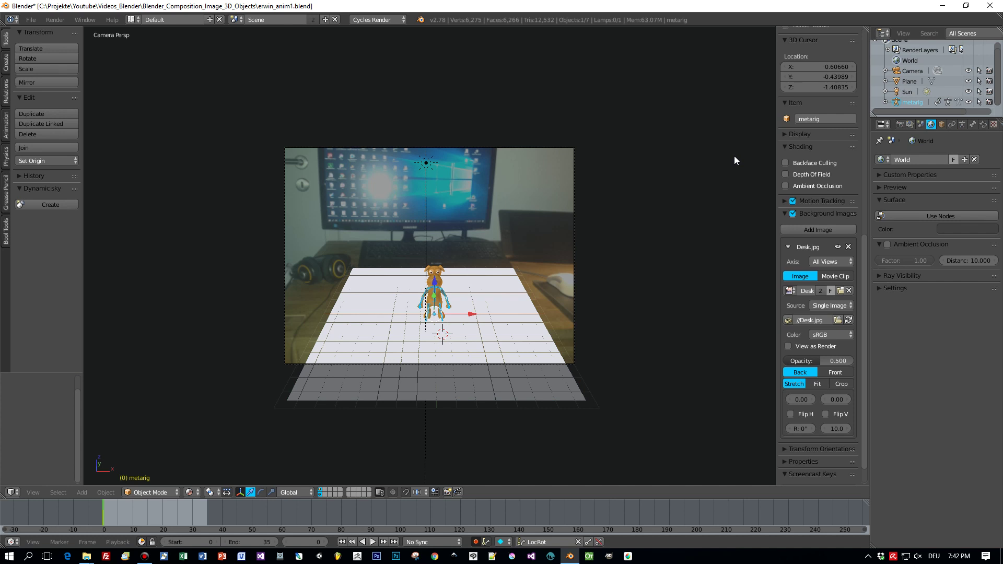
key(n)
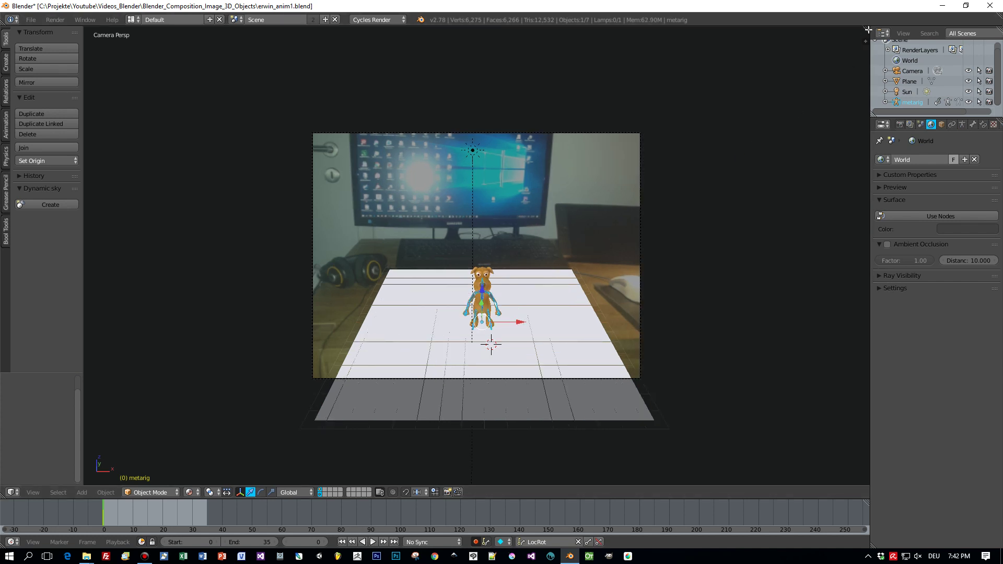
Split the 3D view, change the new area to a Node Editor with the compositing nodes, and widen it
drag(866, 32, 334, 104)
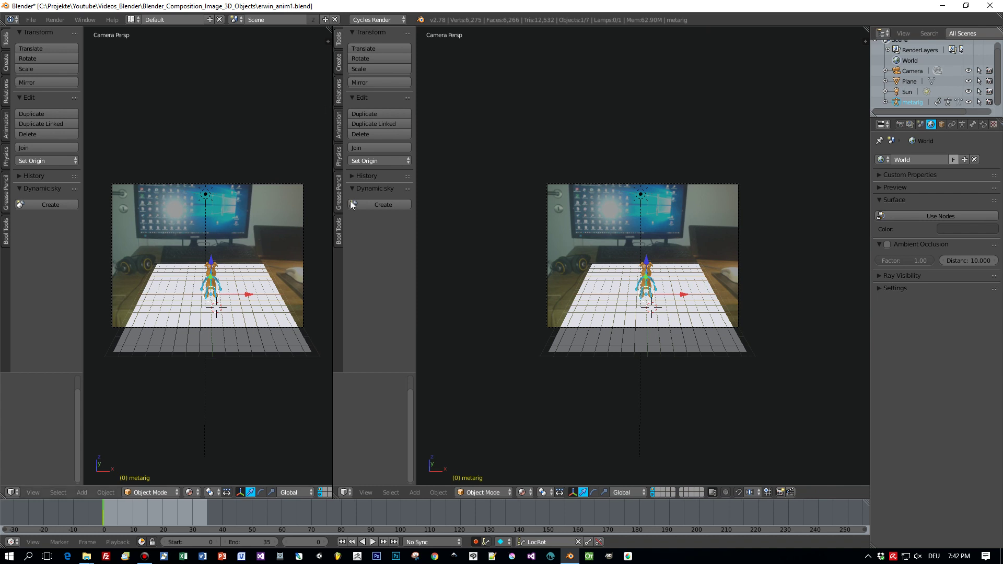
click(345, 492)
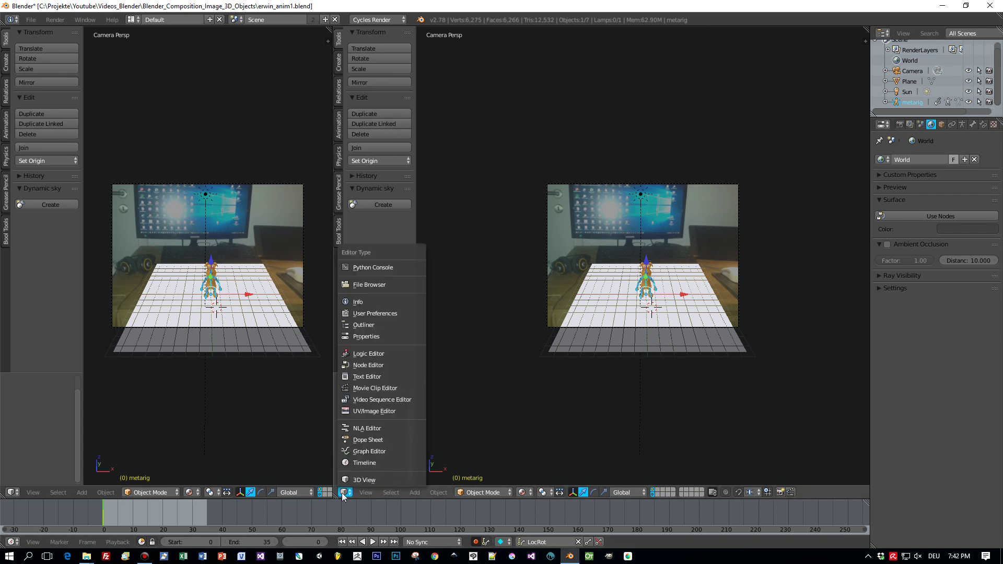
click(385, 366)
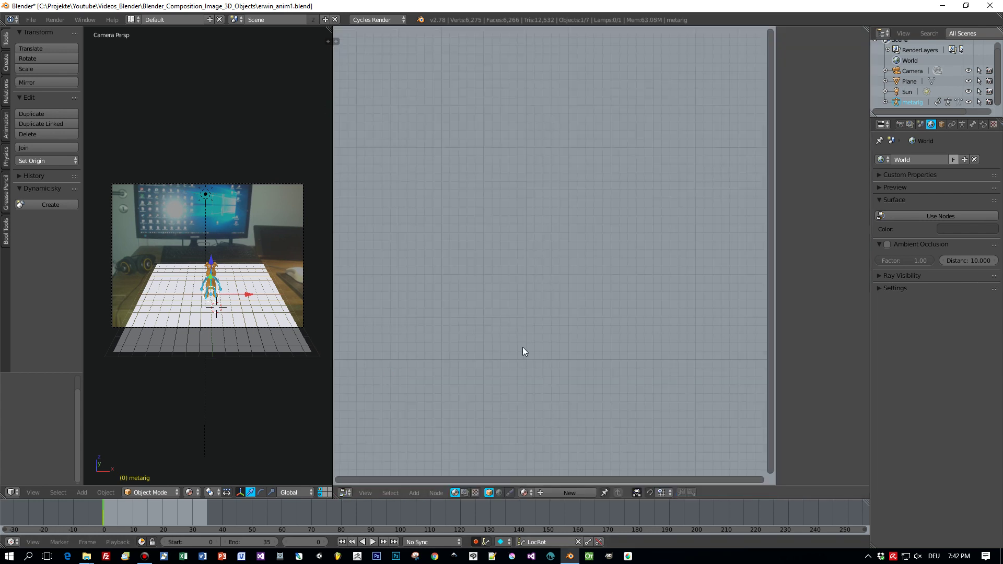
click(465, 494)
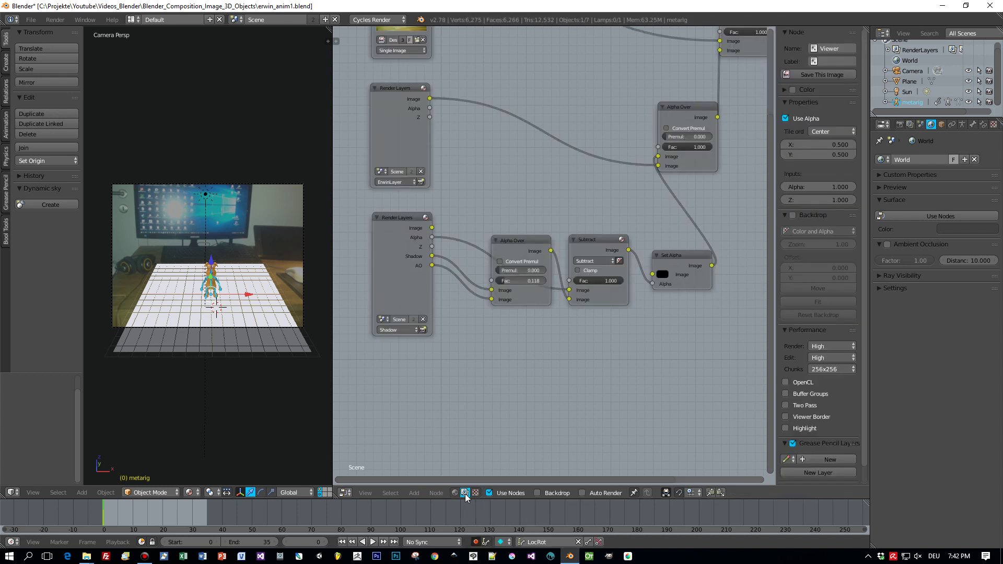
middle_drag(558, 325, 544, 380)
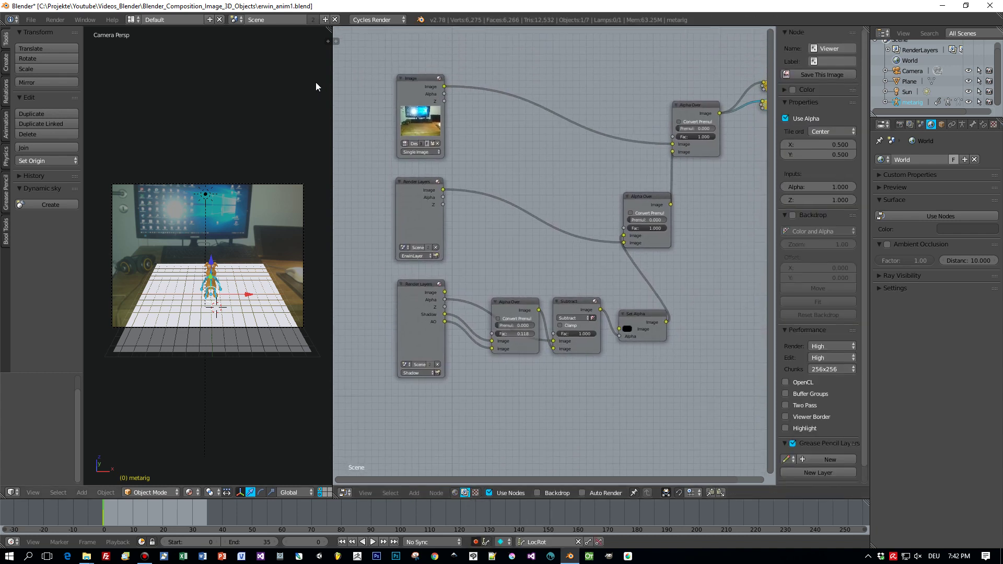
drag(332, 111, 157, 128)
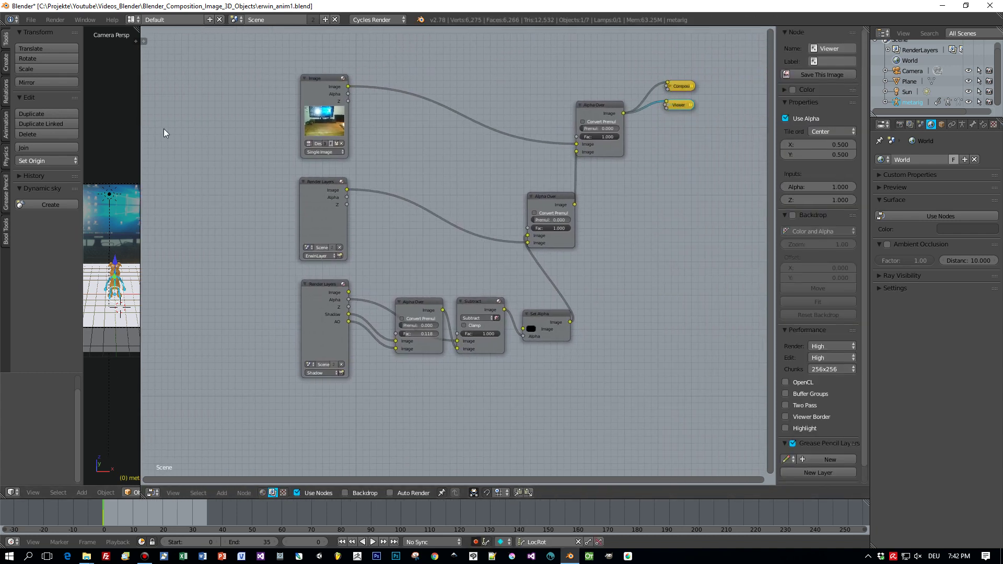
Examine the Desk.jpg Image node and its link through the final Alpha Over node to the Composite and Viewer outputs
scroll(396, 183, up, 3)
middle_drag(437, 116, 426, 331)
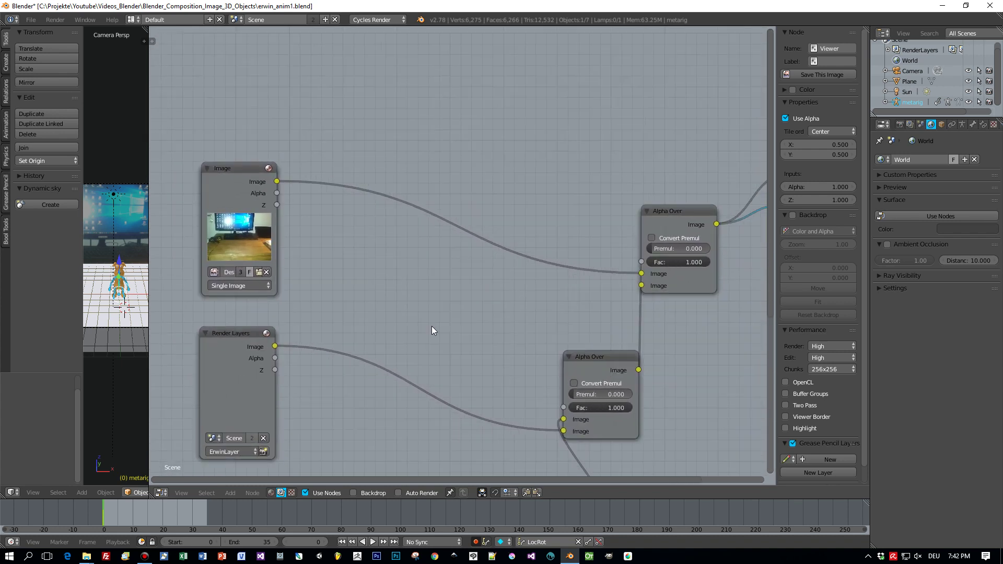
scroll(432, 331, down, 1)
click(243, 180)
middle_drag(535, 277, 474, 292)
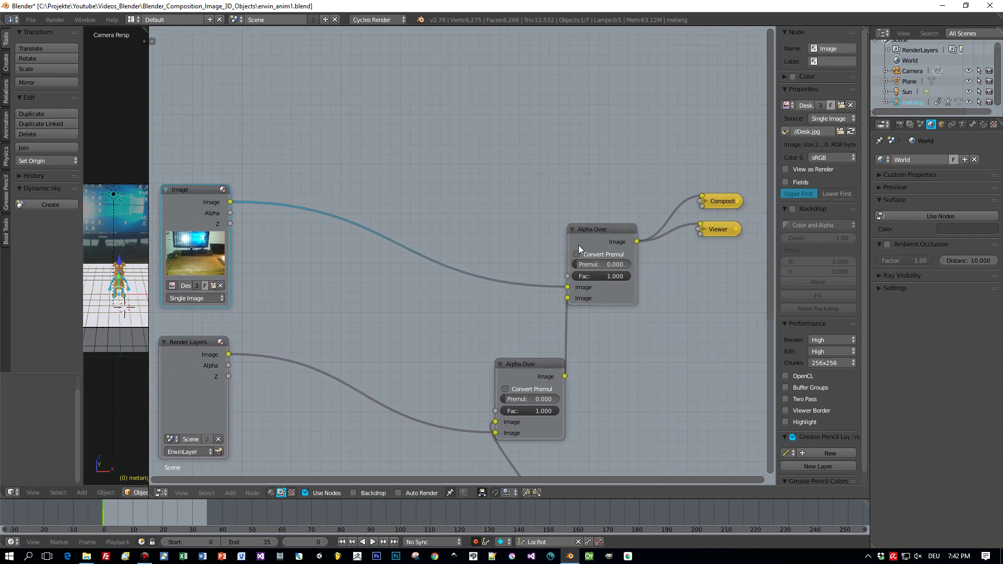
Examine the ErwinLayer and Shadow Render Layers nodes and the Alpha Over, Subtract and Set Alpha nodes that combine them
middle_drag(385, 332, 447, 266)
scroll(446, 266, down, 1)
middle_drag(426, 314, 443, 259)
click(284, 274)
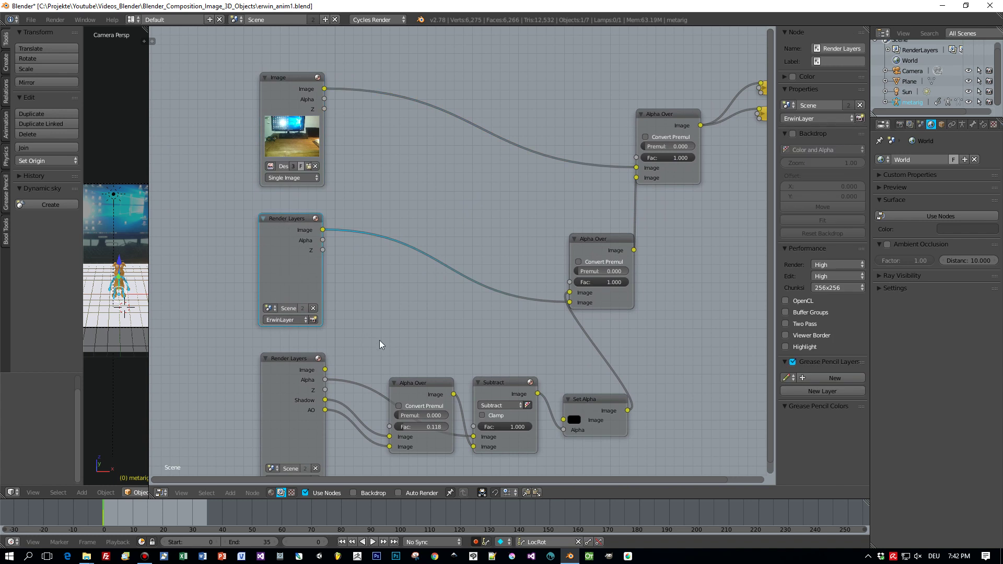
middle_drag(381, 344, 385, 257)
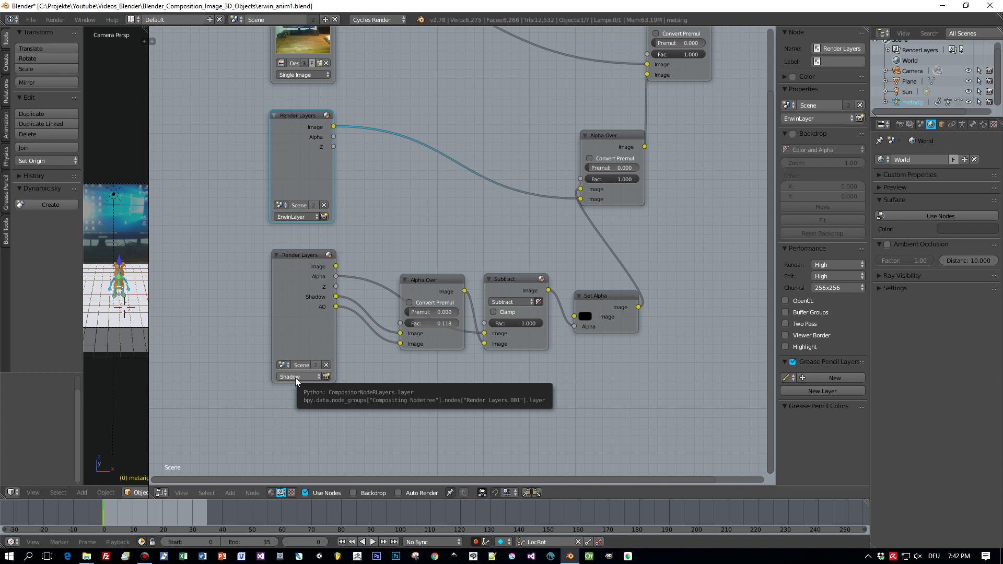
middle_drag(589, 392, 579, 444)
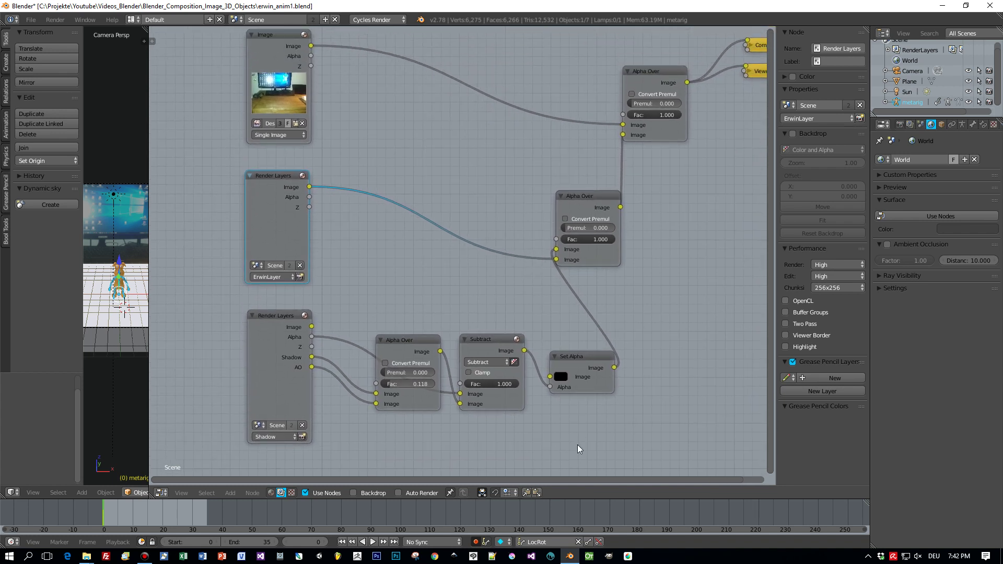
scroll(579, 443, down, 1)
middle_drag(677, 360, 623, 367)
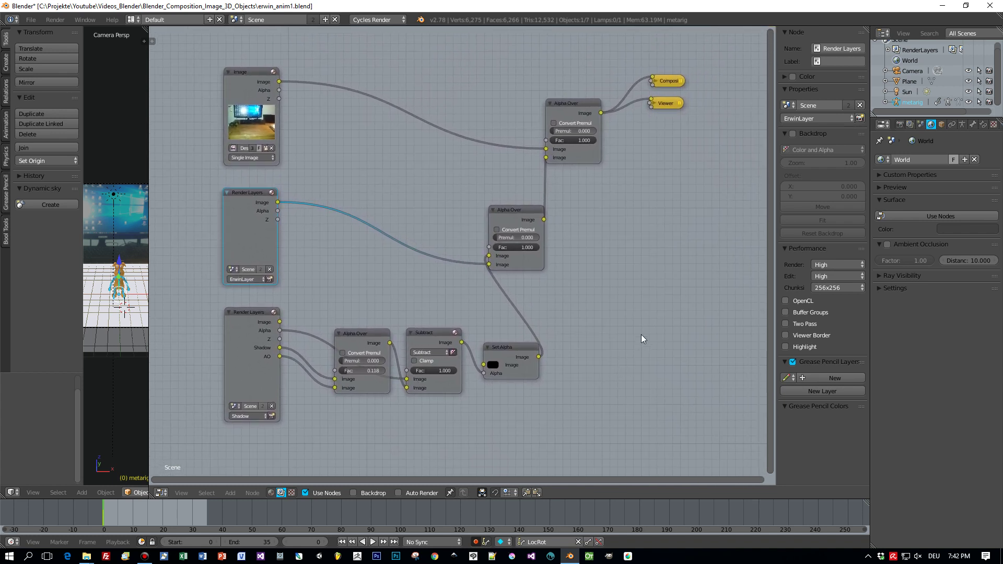
Review the ErwinLayer and Shadow render layer settings, switching the Shadow layer's Shadow and AO passes off and back on
click(909, 124)
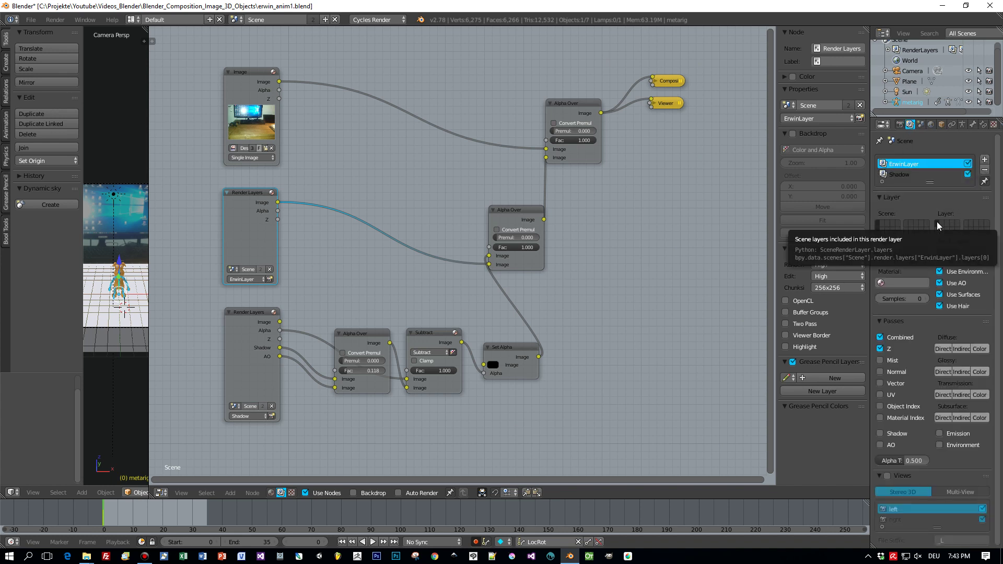
click(904, 174)
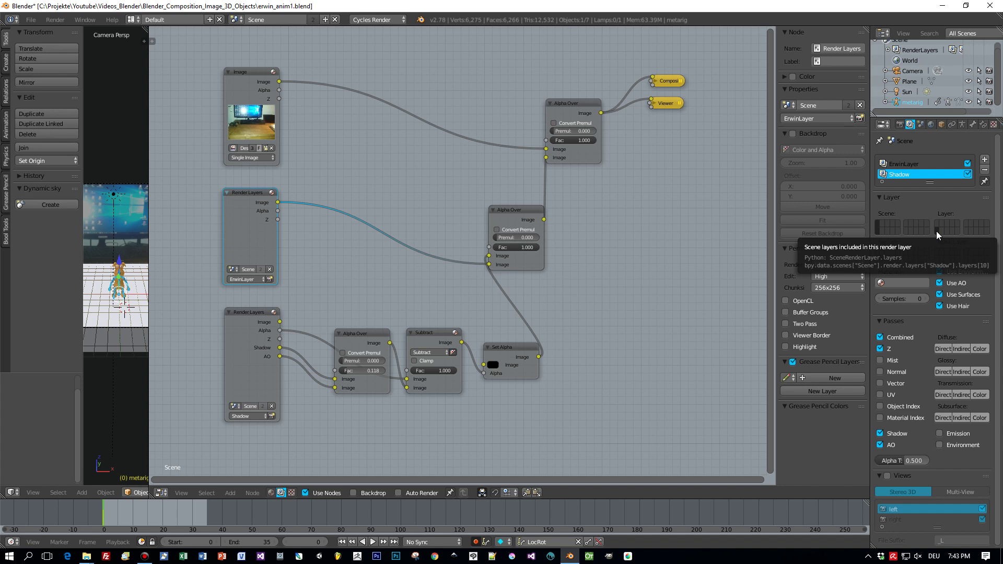
click(902, 435)
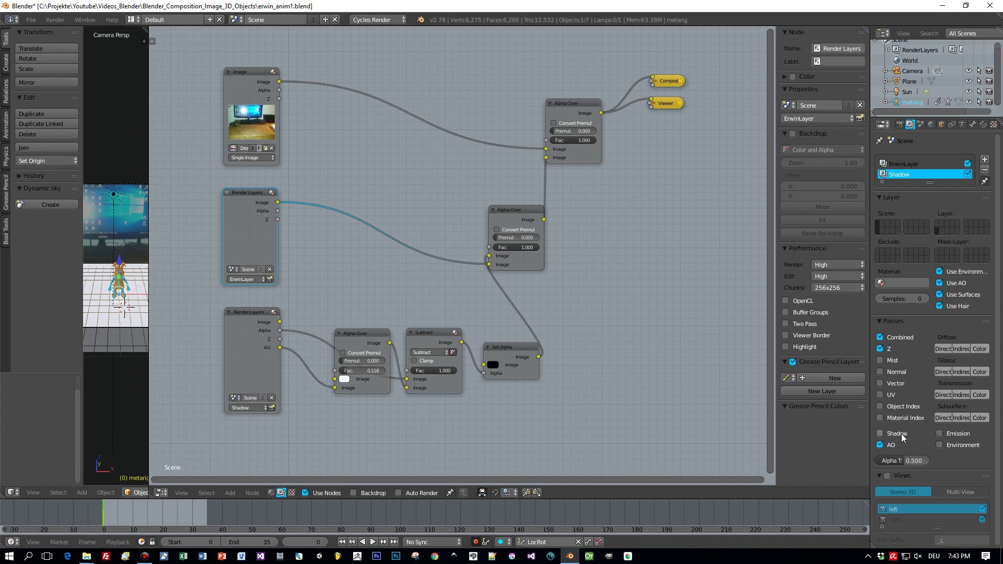
click(901, 434)
click(891, 446)
click(892, 445)
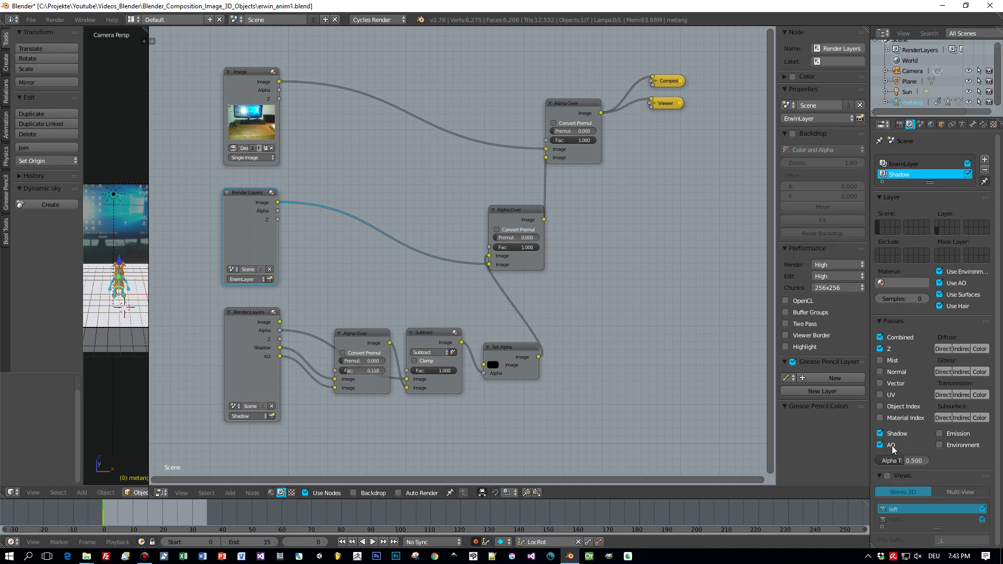
Render the current frame and examine the dog and its shadow on the desk up close
scroll(444, 236, down, 1)
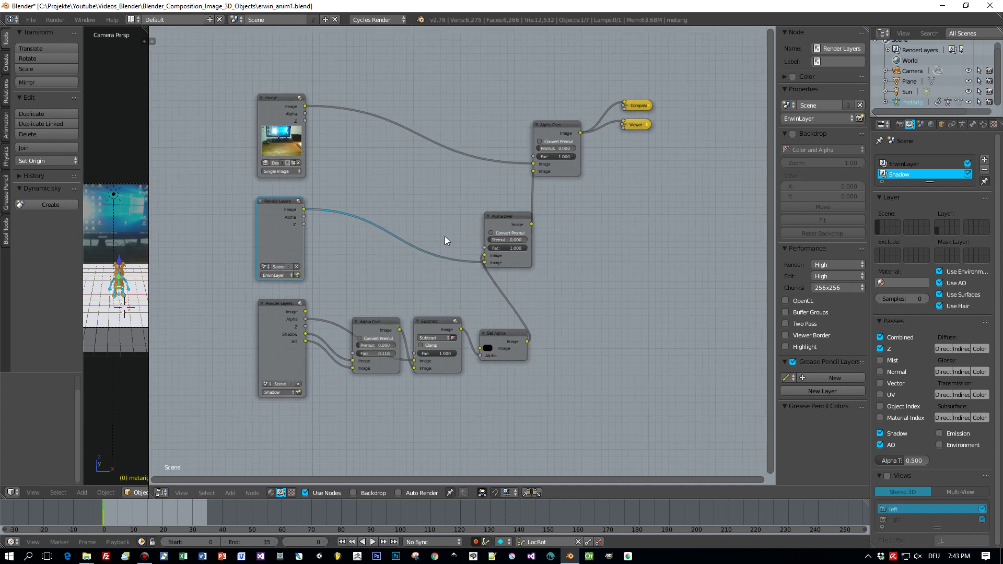
key(F12)
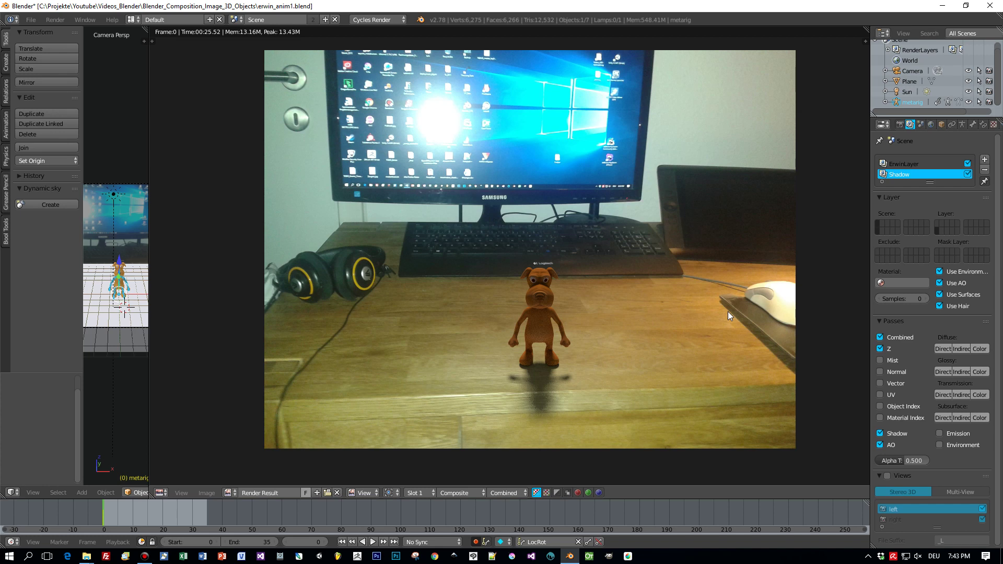
scroll(715, 314, up, 1)
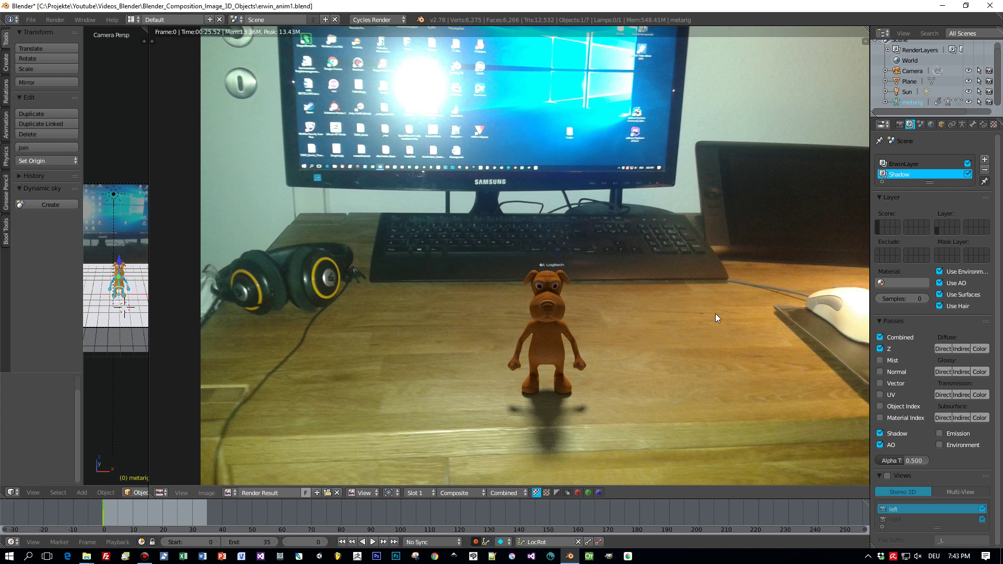
Leave the render result, widen the 3D viewport and join the compositor area into it
scroll(716, 316, down, 1)
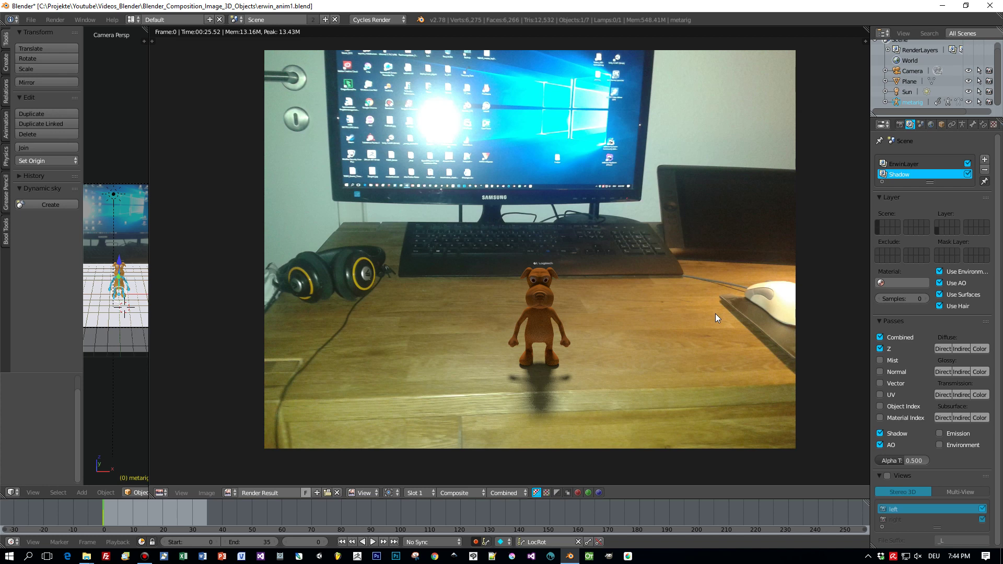
key(shift+F3)
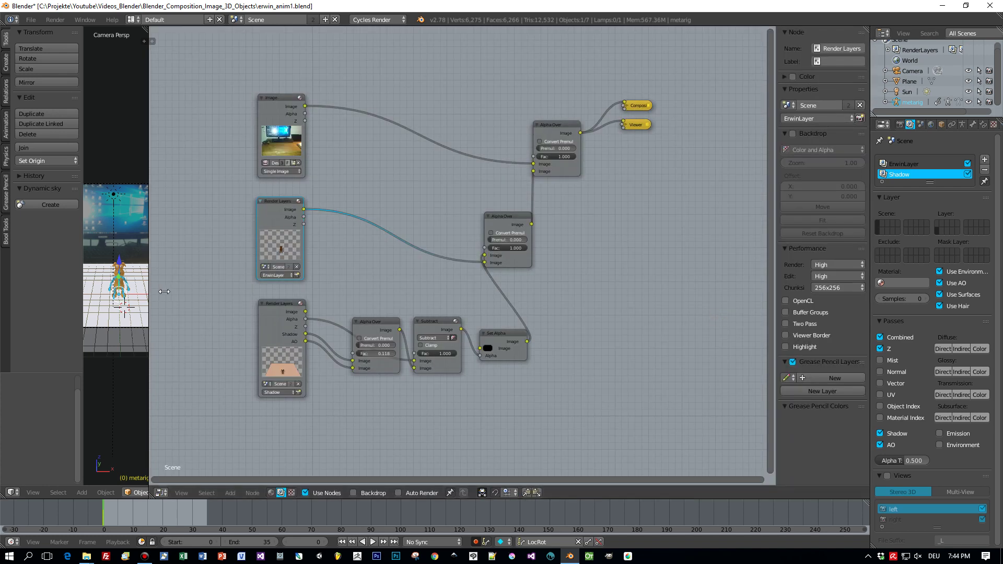
drag(150, 291, 439, 294)
right_click(439, 294)
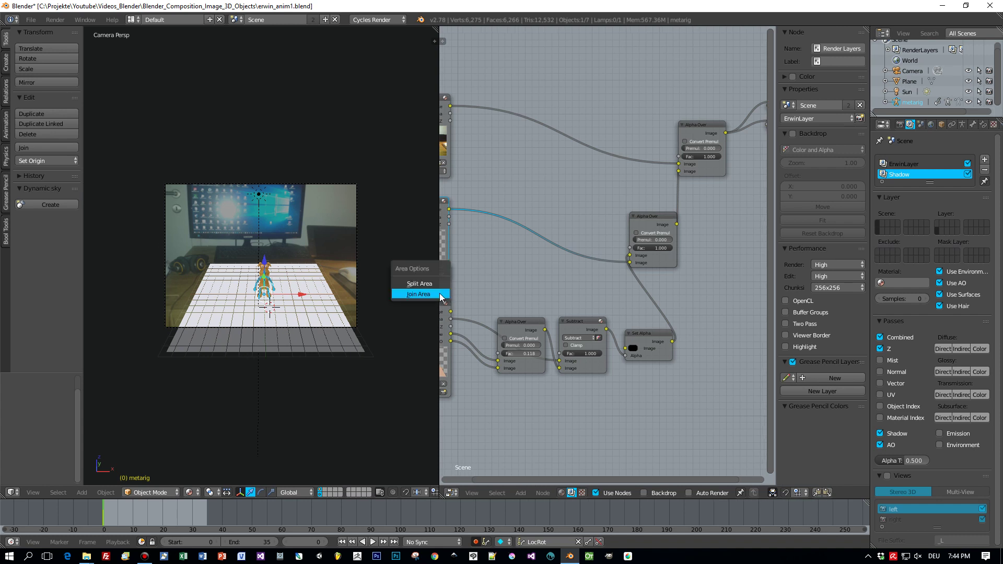
click(432, 293)
click(597, 294)
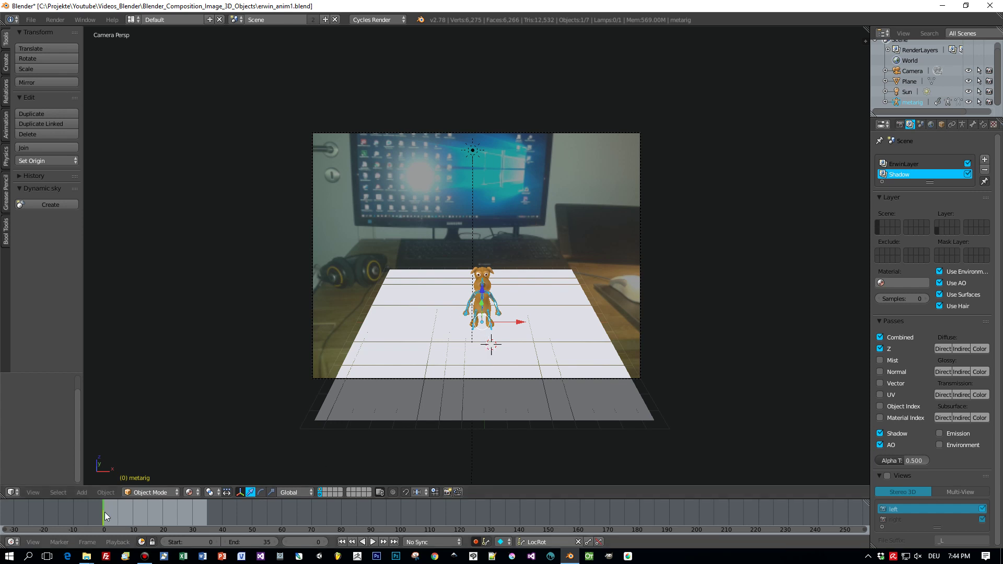
Switch automatic keyframing off and back on, and put the dog's metarig armature into Pose Mode
click(476, 544)
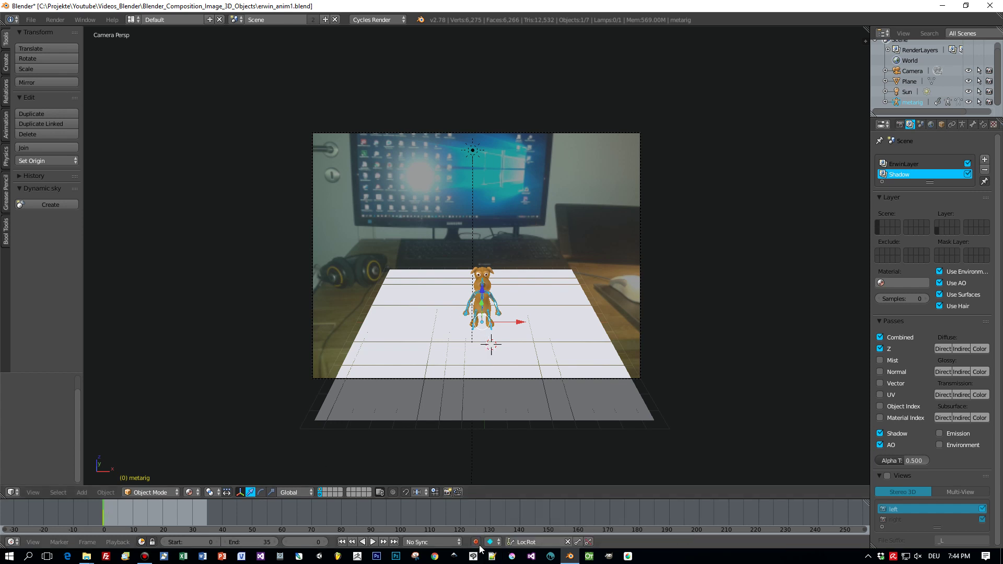
click(476, 543)
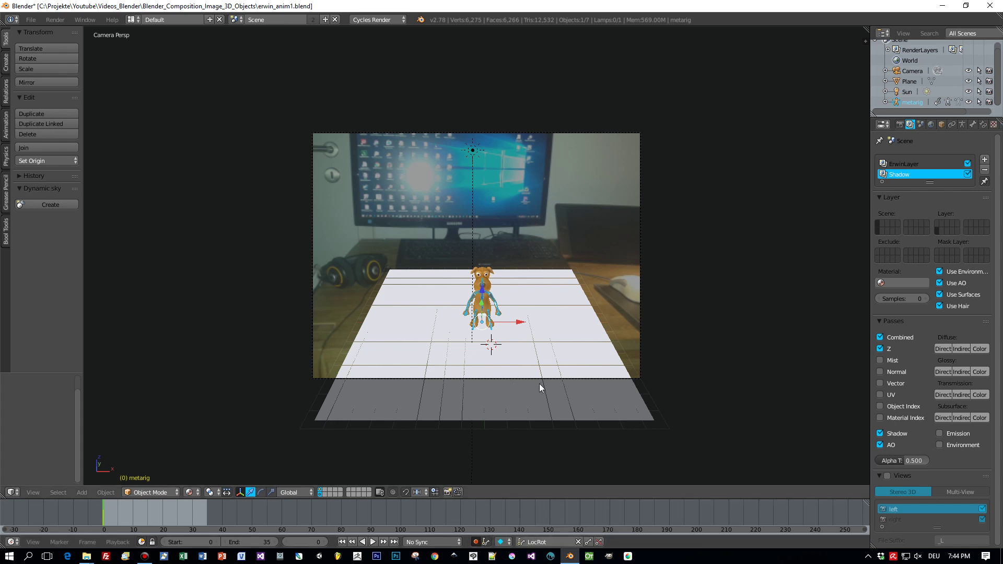
key(KP_1)
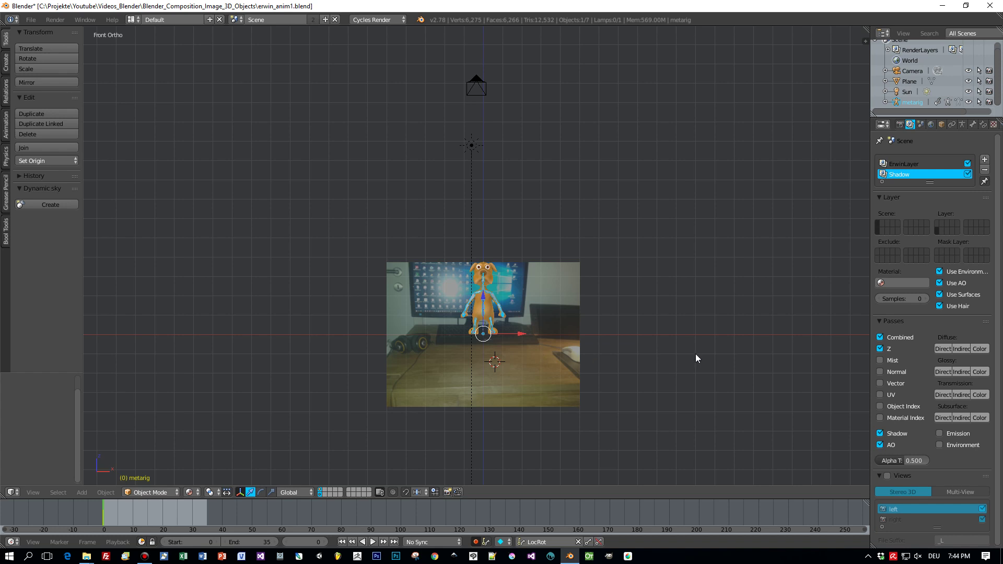
scroll(696, 353, up, 5)
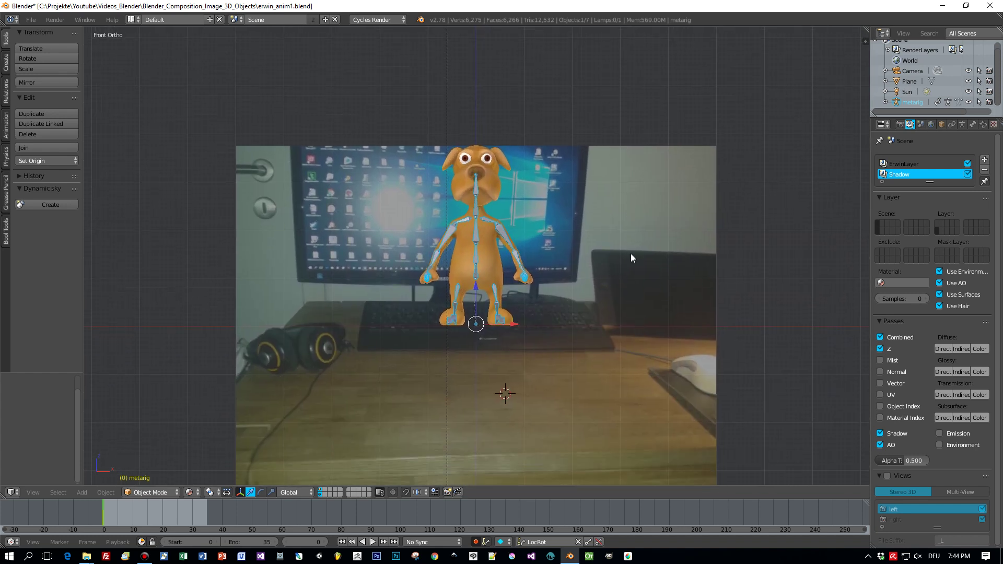
scroll(630, 257, up, 1)
scroll(631, 257, down, 4)
middle_drag(631, 257, 625, 277)
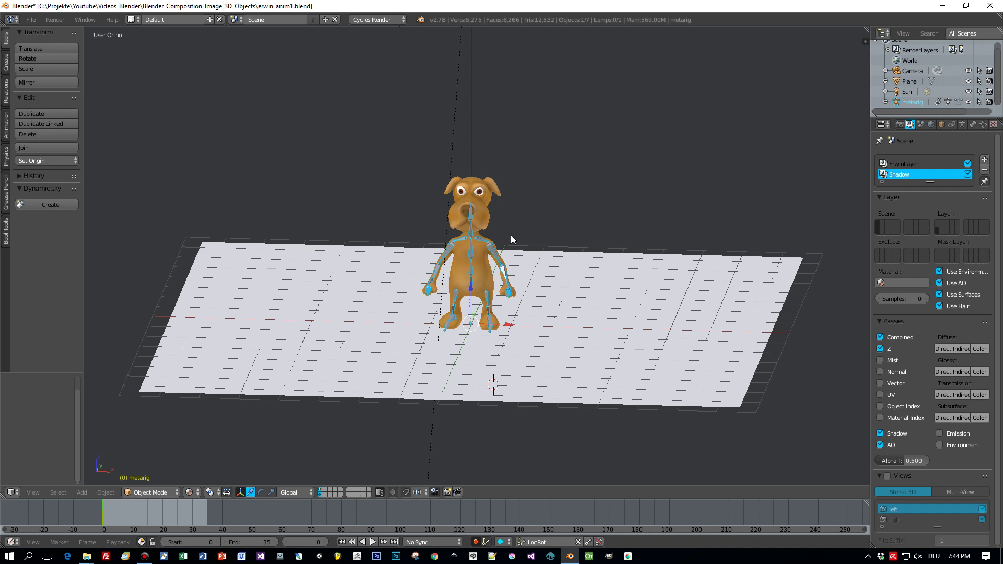
right_click(474, 256)
click(140, 494)
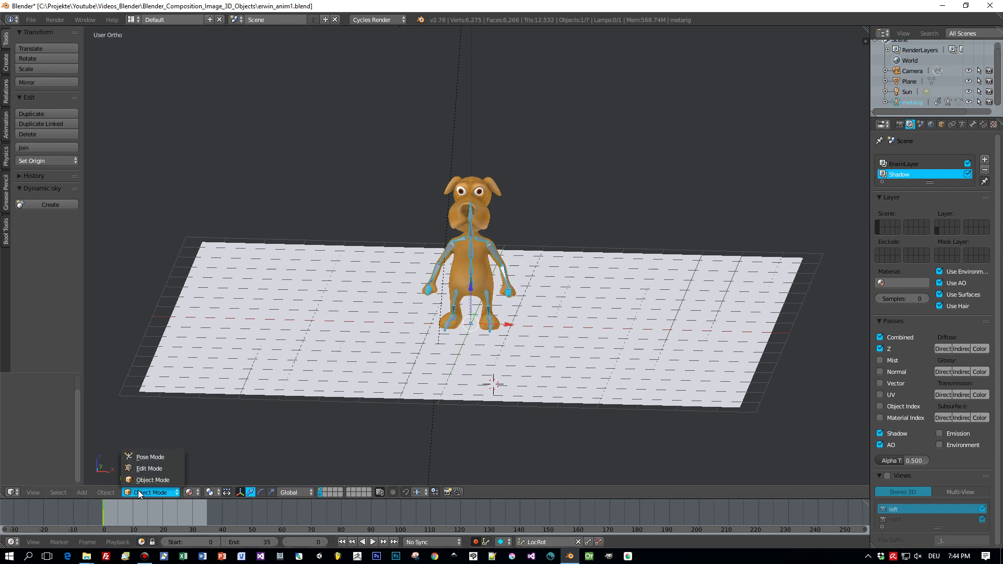
click(150, 456)
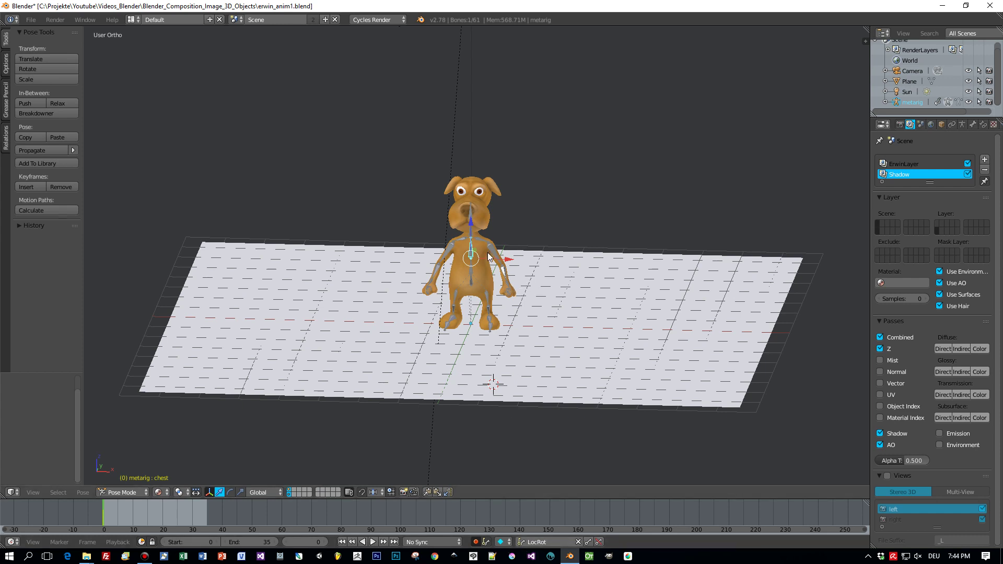
click(90, 494)
key(alt+a)
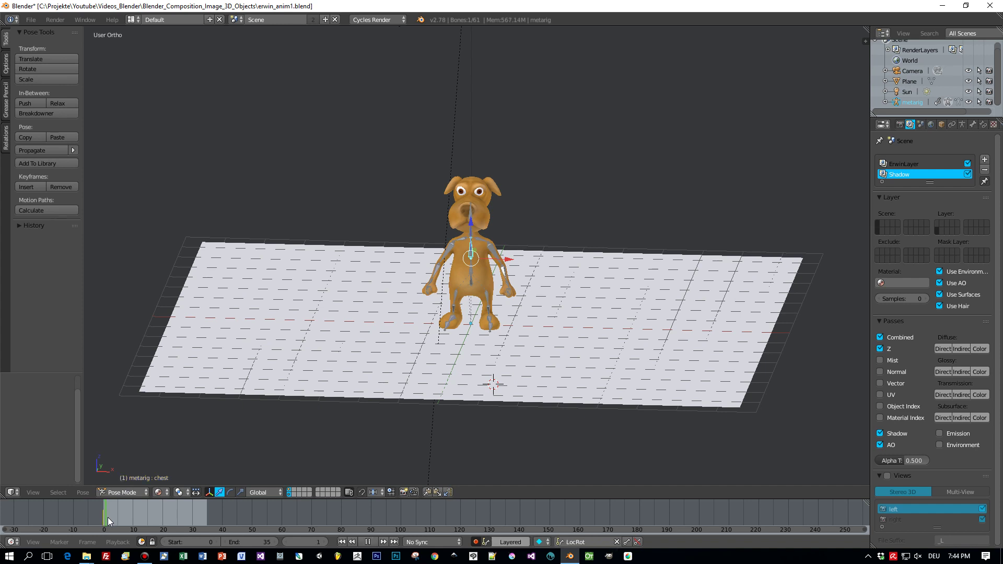
key(Escape)
click(79, 494)
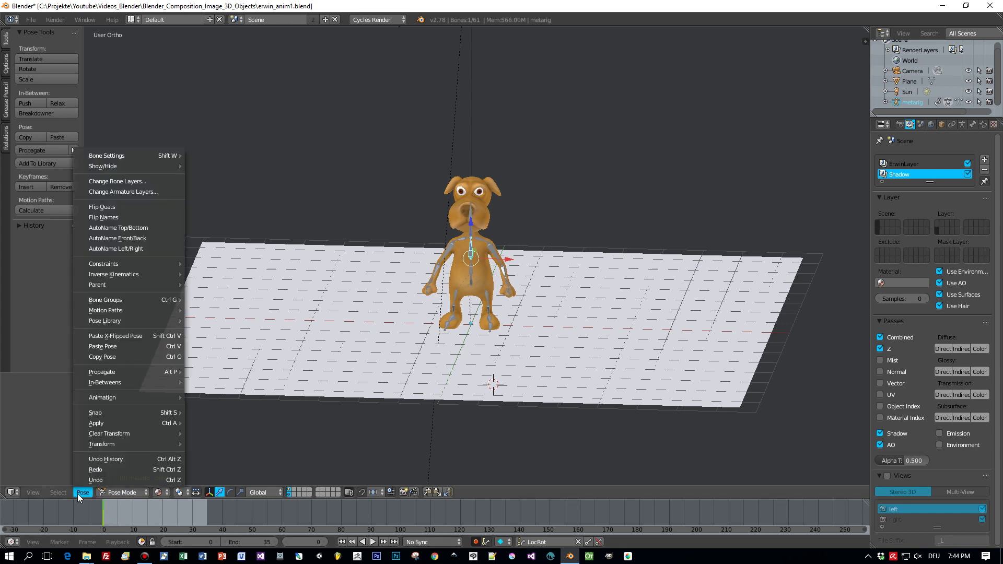
mouse_move(110, 438)
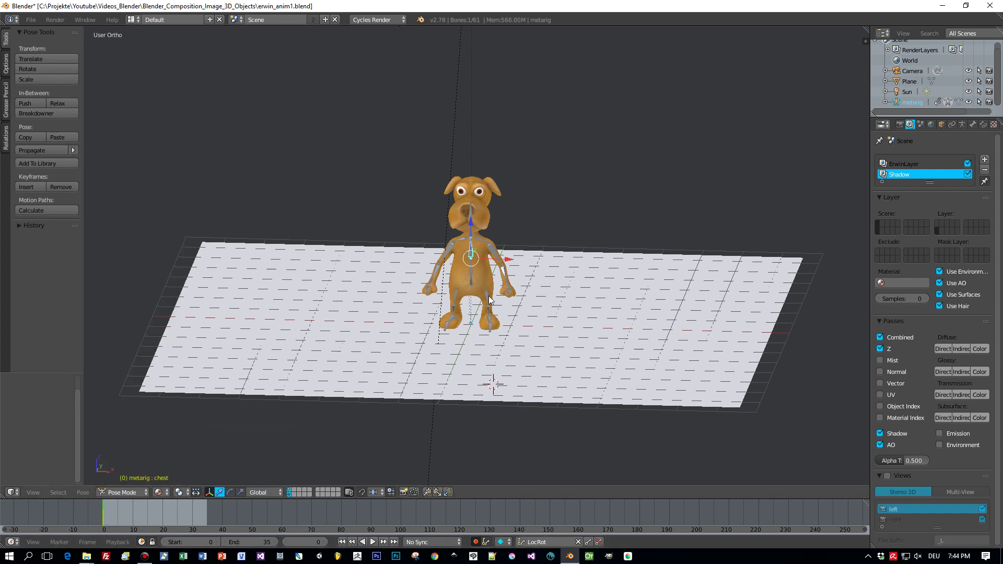
Start the Screencast Keys display in the 3D viewport
key(a)
key(n)
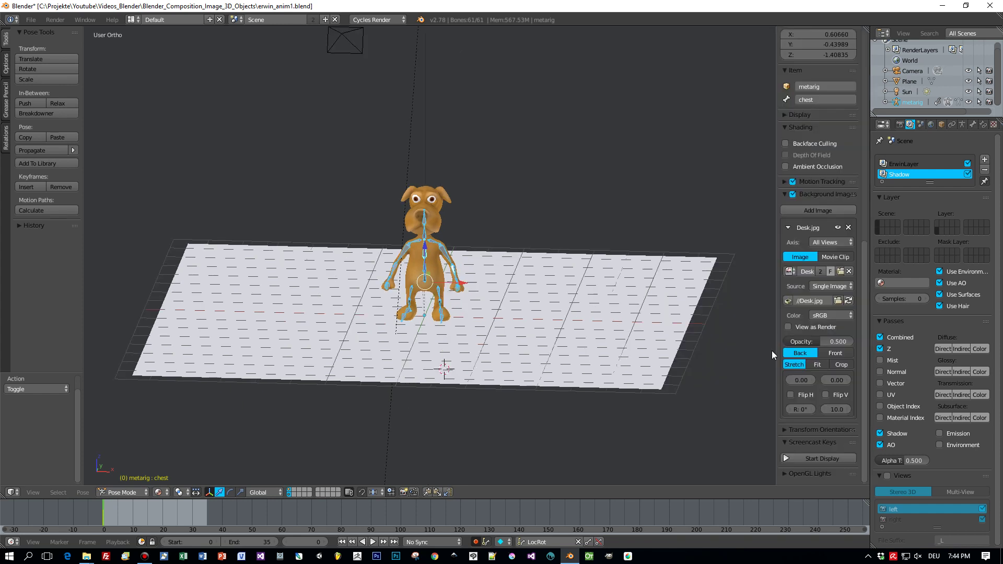
click(820, 460)
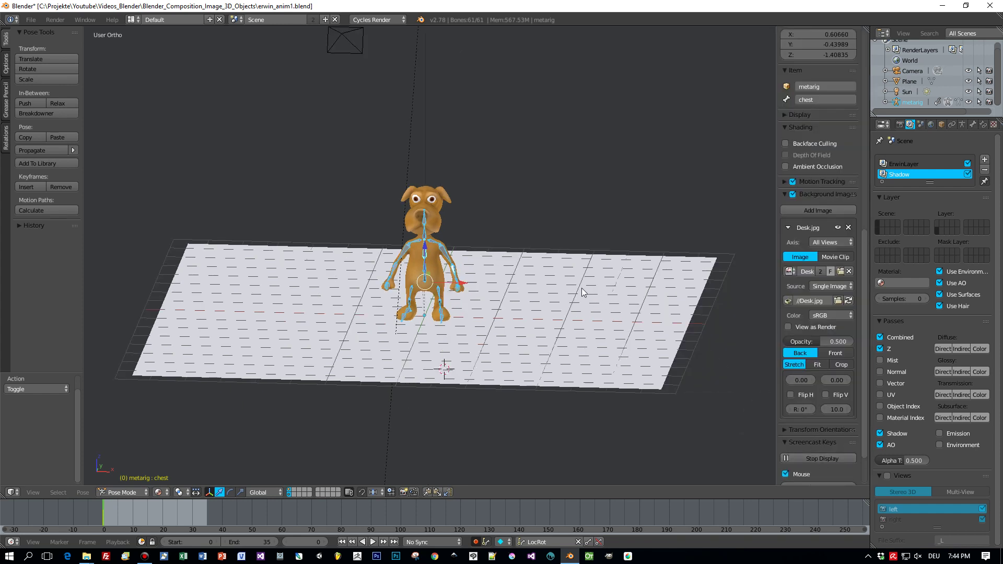
key(n)
Select all bones of the metarig and clear all their pose transforms
key(a)
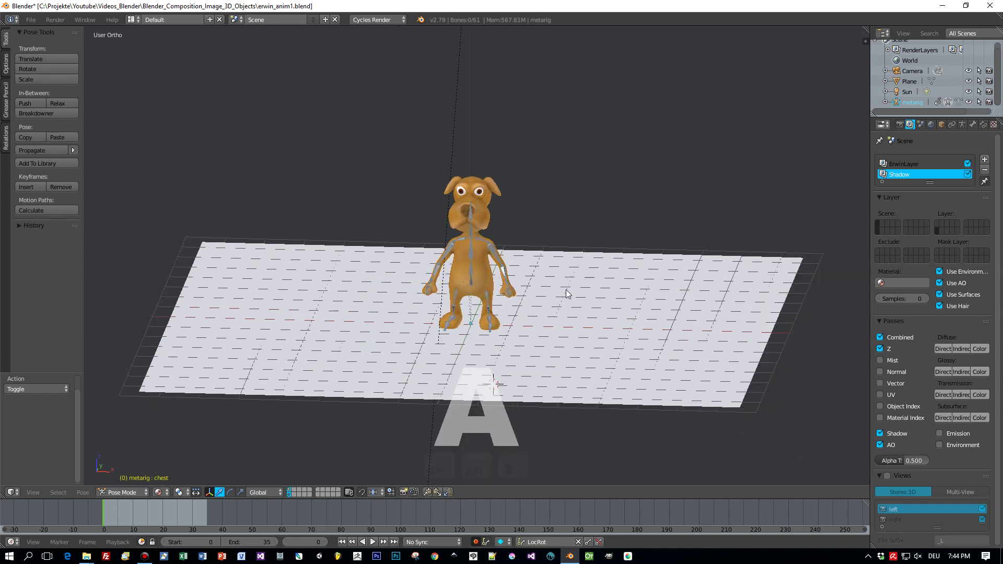
key(a)
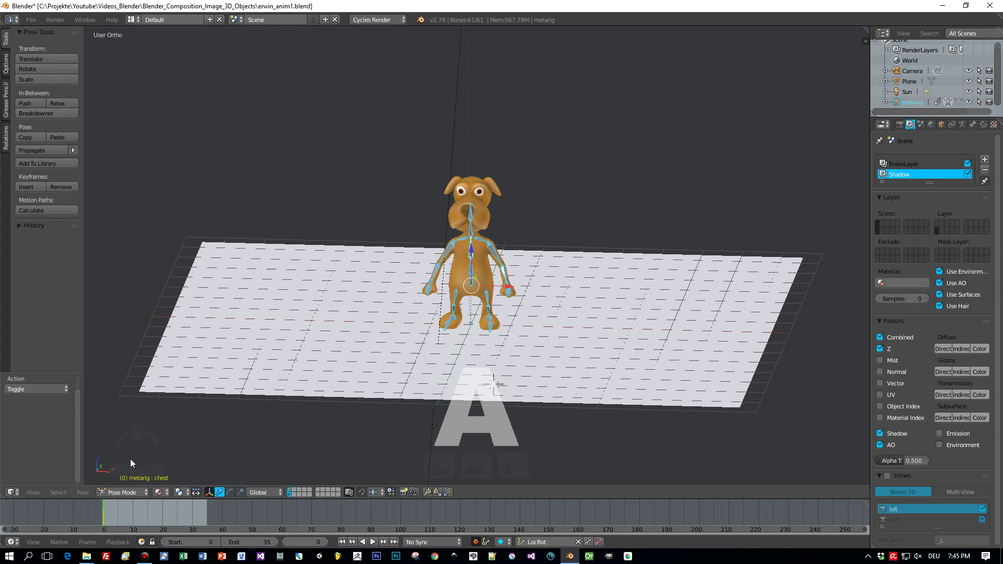
click(76, 494)
mouse_move(167, 433)
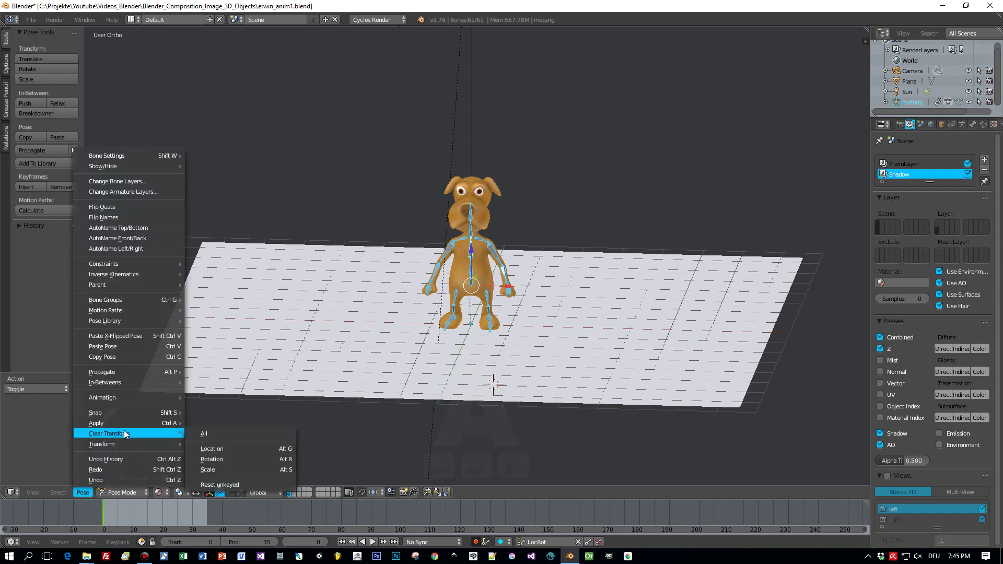
click(218, 435)
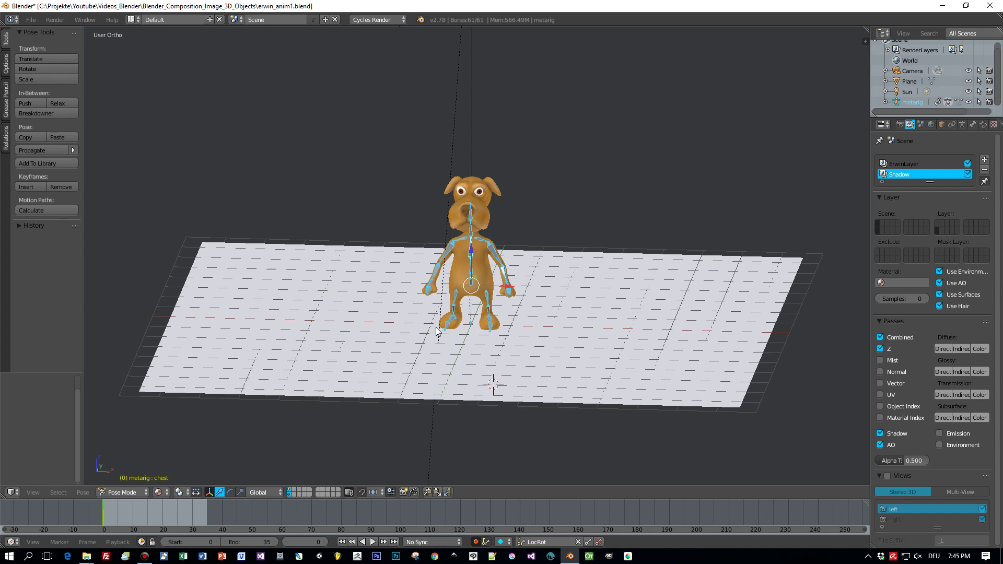
Select the dog's right thigh bone and check the Auto IK setting in the pose options
mouse_move(442, 327)
middle_down()
mouse_move(458, 318)
mouse_move(441, 327)
middle_up()
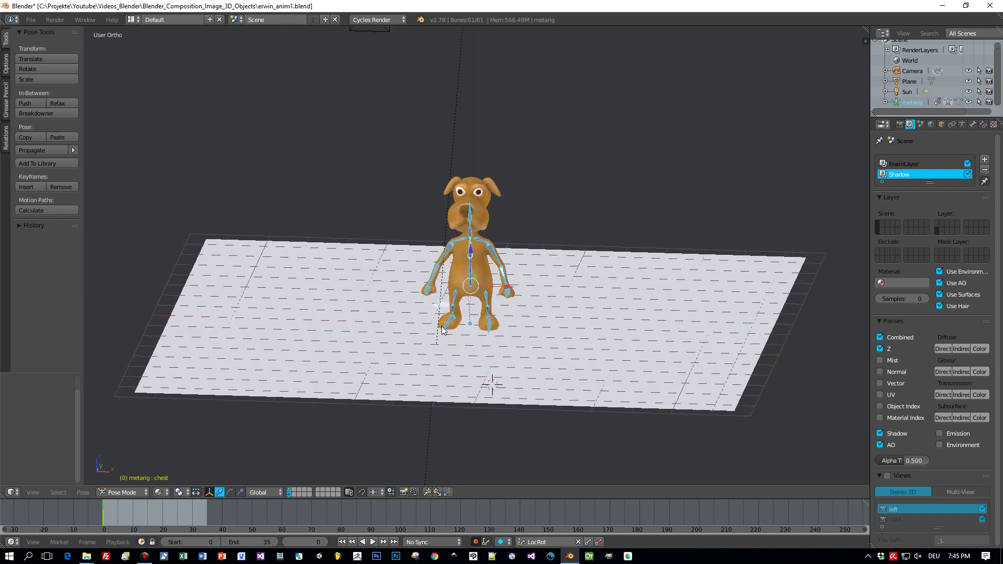
right_click(456, 302)
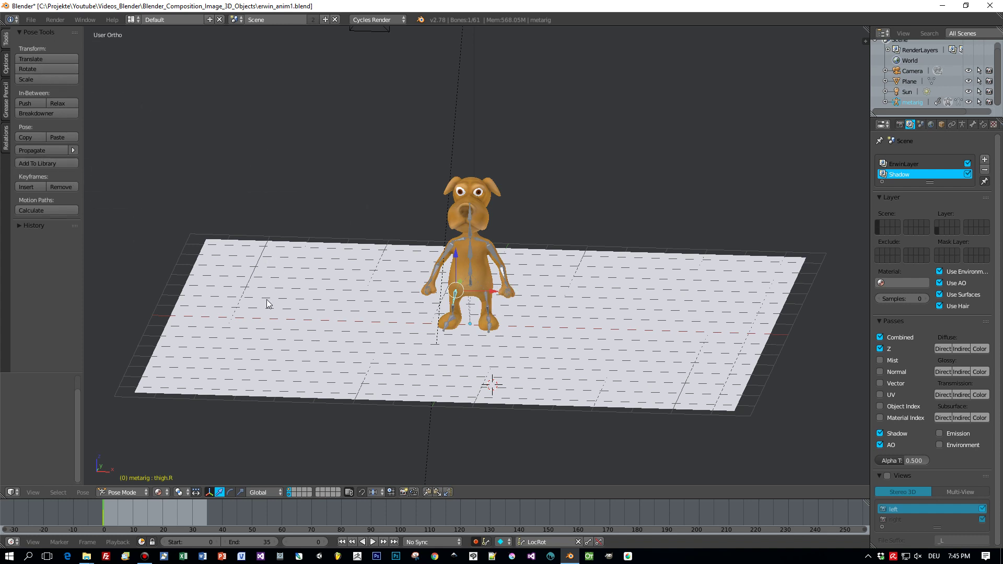
click(6, 64)
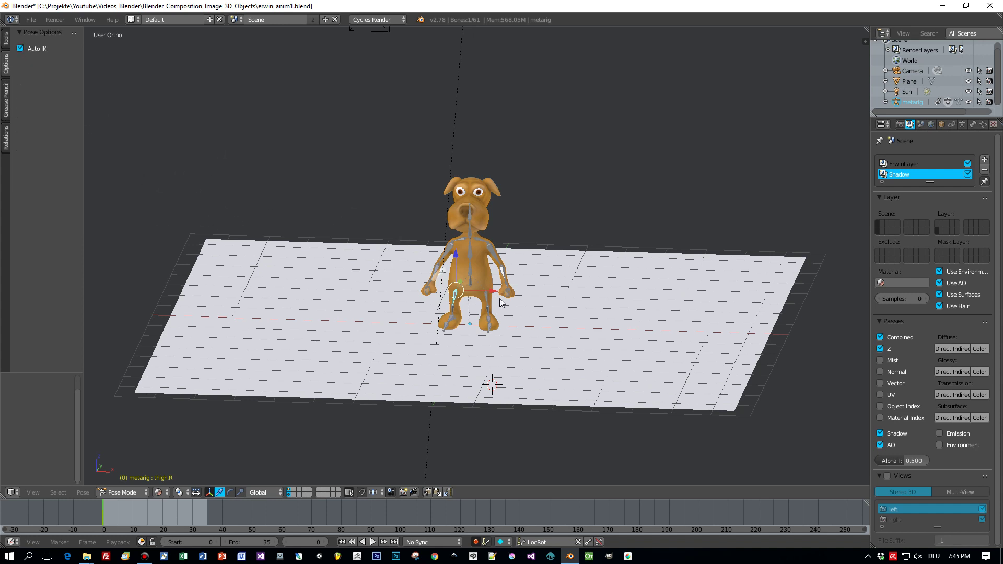
scroll(496, 230, up, 2)
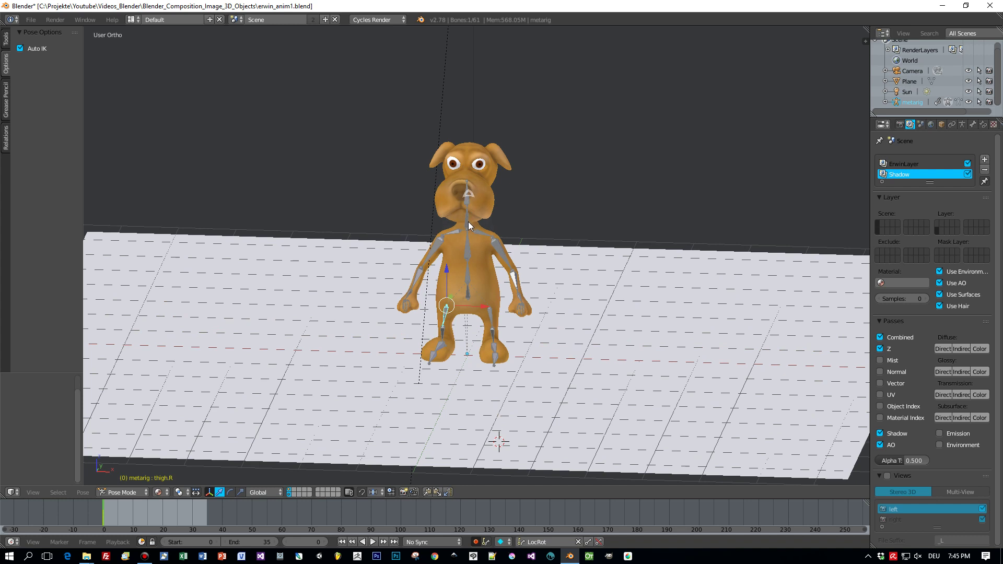
At frame 5, rotate the neck bone about 2.7° in front view and about -6.4° around the global Z axis
key(alt+a)
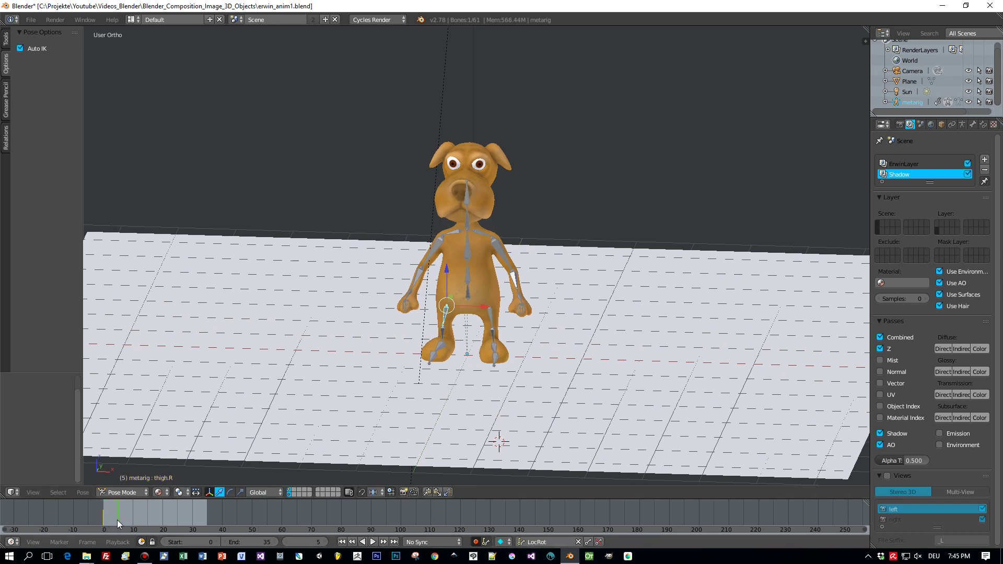
key(alt+a)
right_click(465, 217)
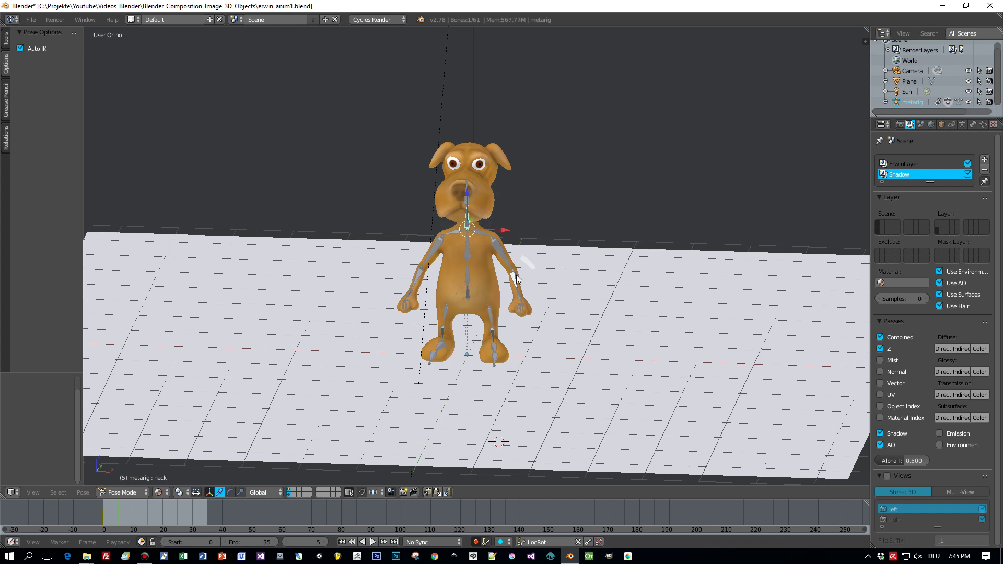
key(KP_1)
key(r)
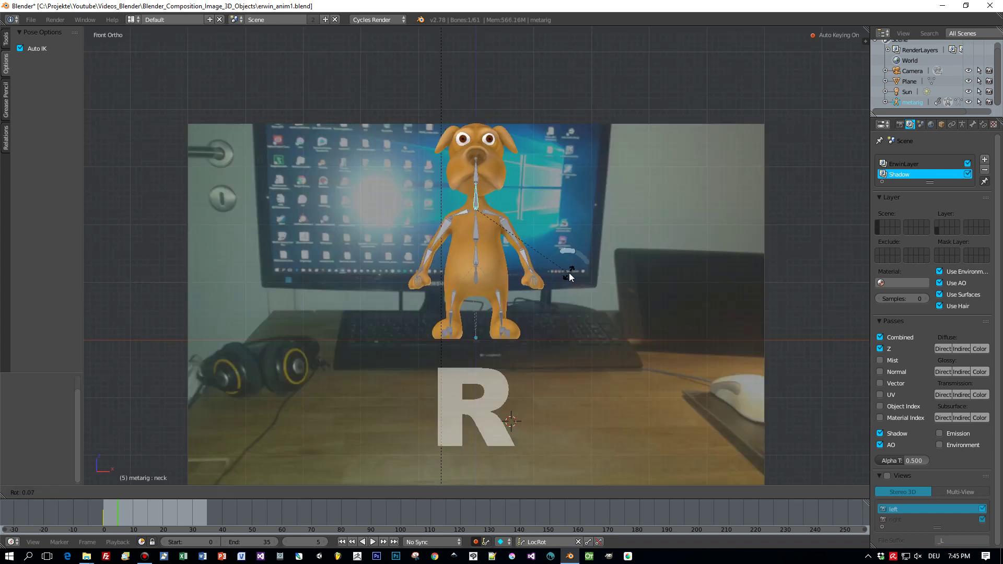
click(573, 285)
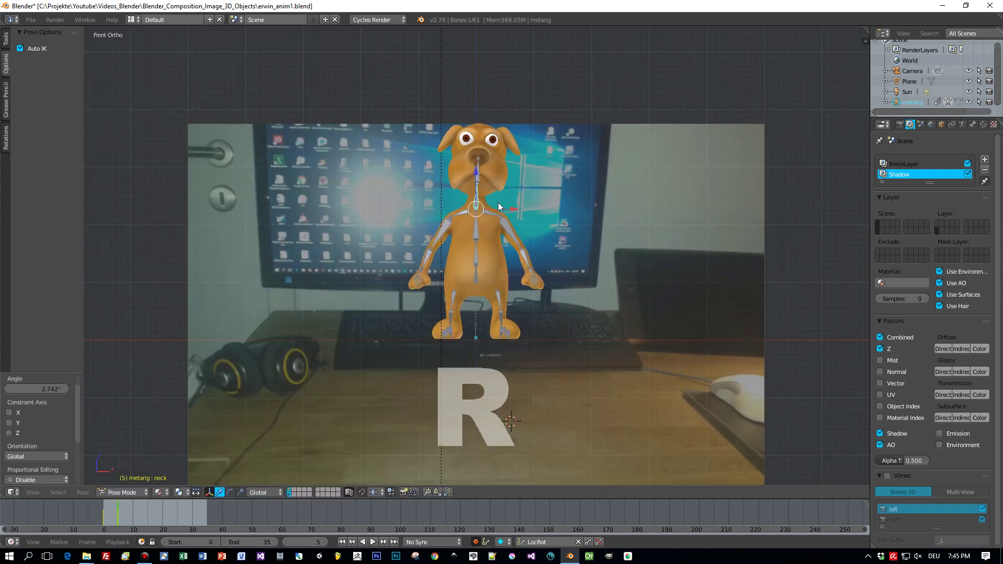
key(r)
key(z)
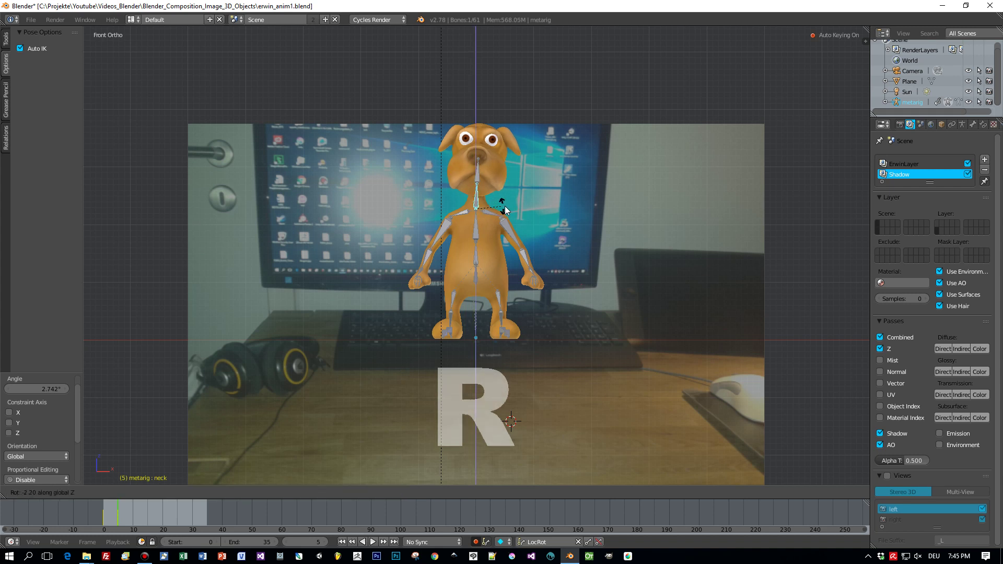
click(515, 209)
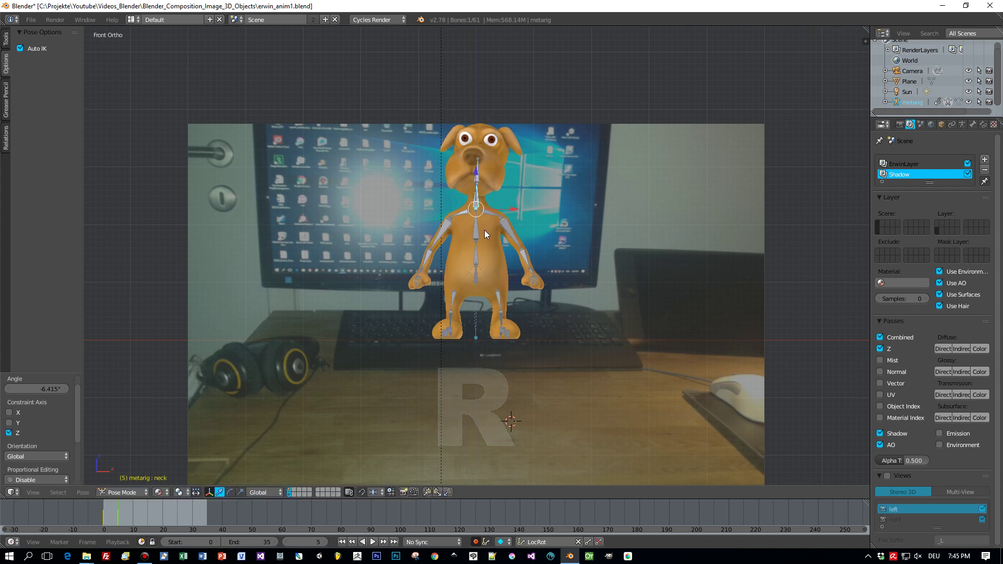
Rotate the chest bone about -4.4° around the global Z axis
right_click(477, 240)
key(r)
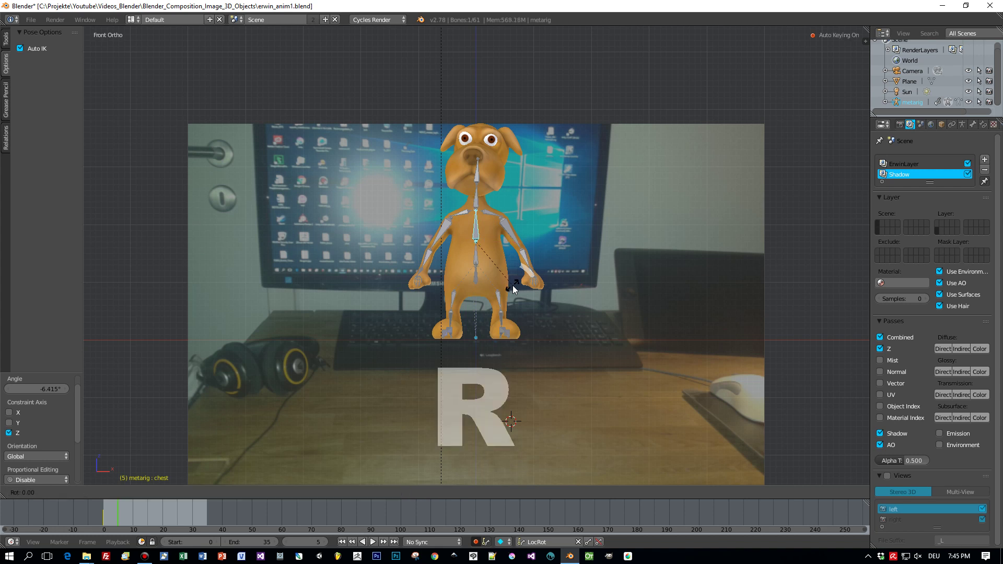
key(z)
click(509, 286)
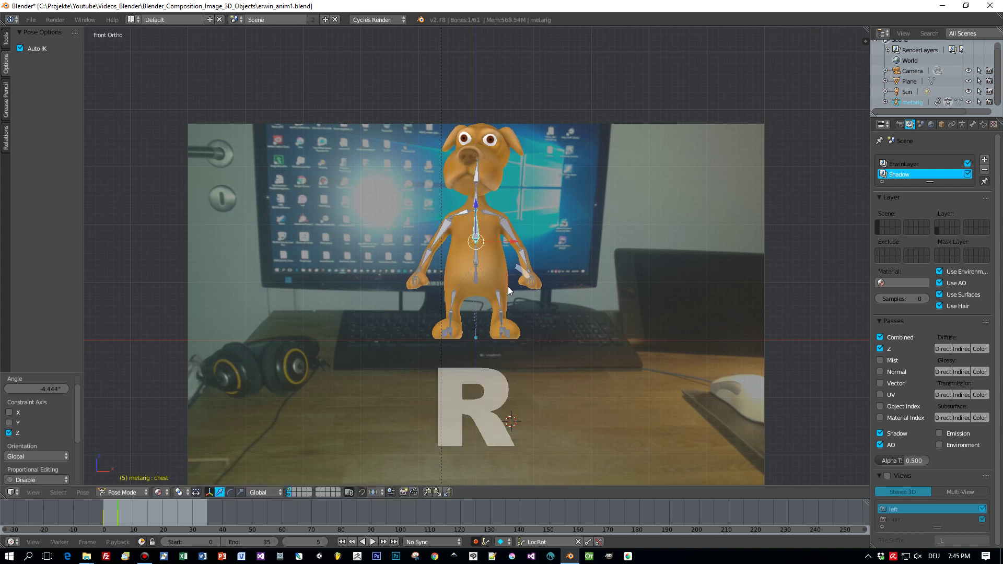
Raise the dog's right forearm bone by moving it about -0.118 in X and 0.217 in Z
right_click(427, 256)
key(g)
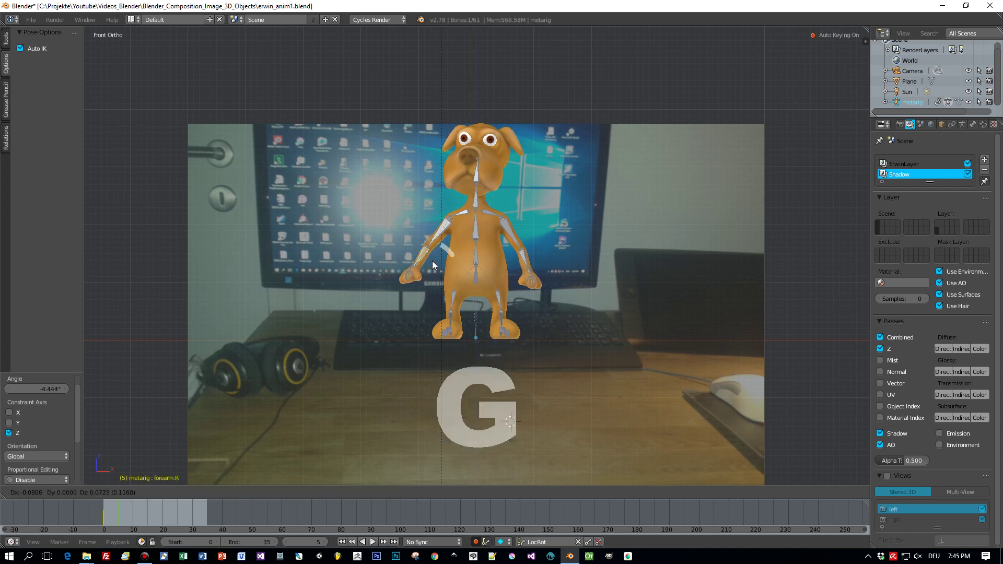
click(431, 255)
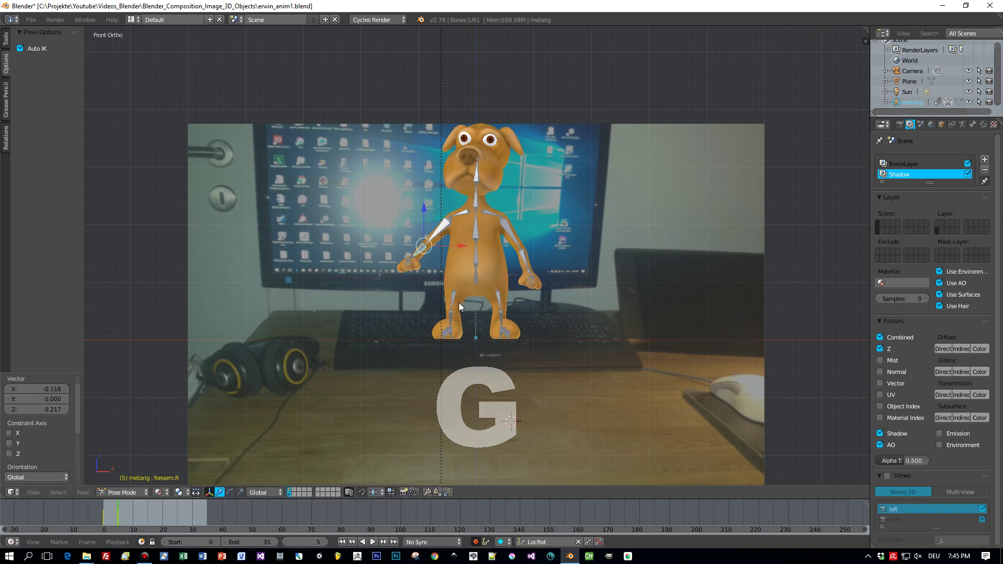
At frame 5, rotate the right thigh bone about -7.6° and the left thigh bone about 0.9° around the global Z axis
right_click(452, 297)
key(r)
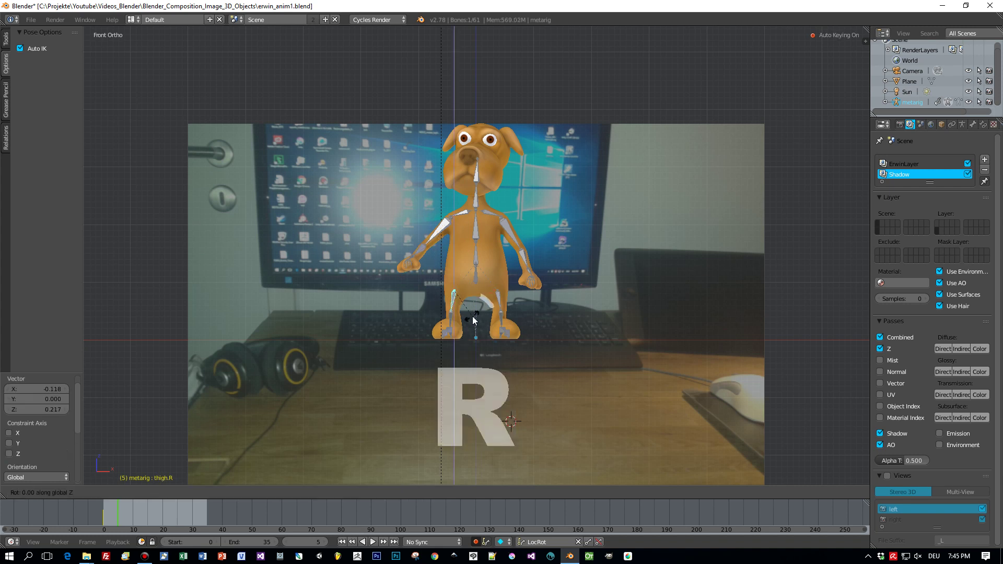
click(472, 318)
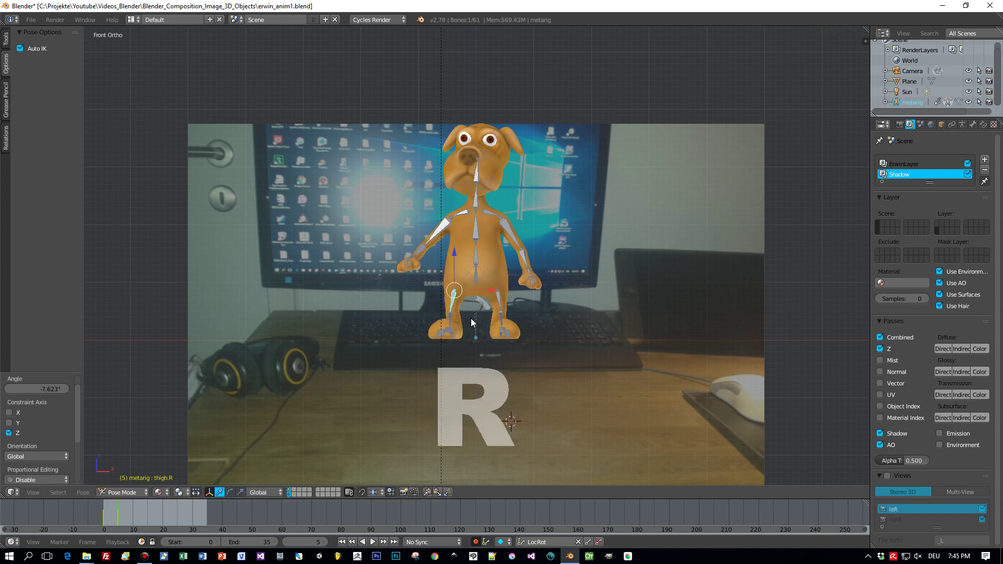
right_click(499, 302)
key(r)
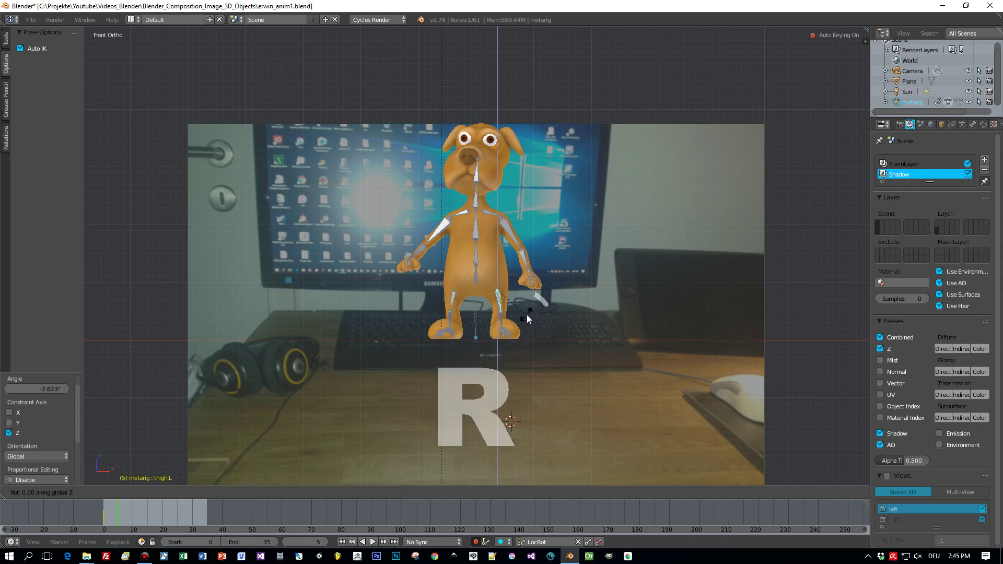
click(529, 315)
Move the left forearm bone backward by about 0.062 in X, 0.171 in Y and -0.080 in Z
middle_drag(520, 264, 455, 292)
right_click(411, 263)
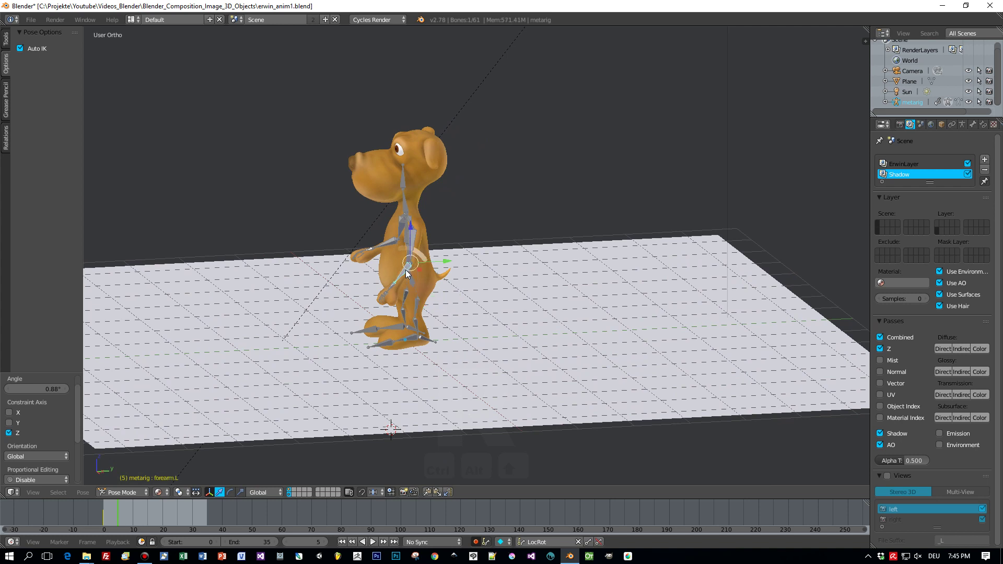
key(g)
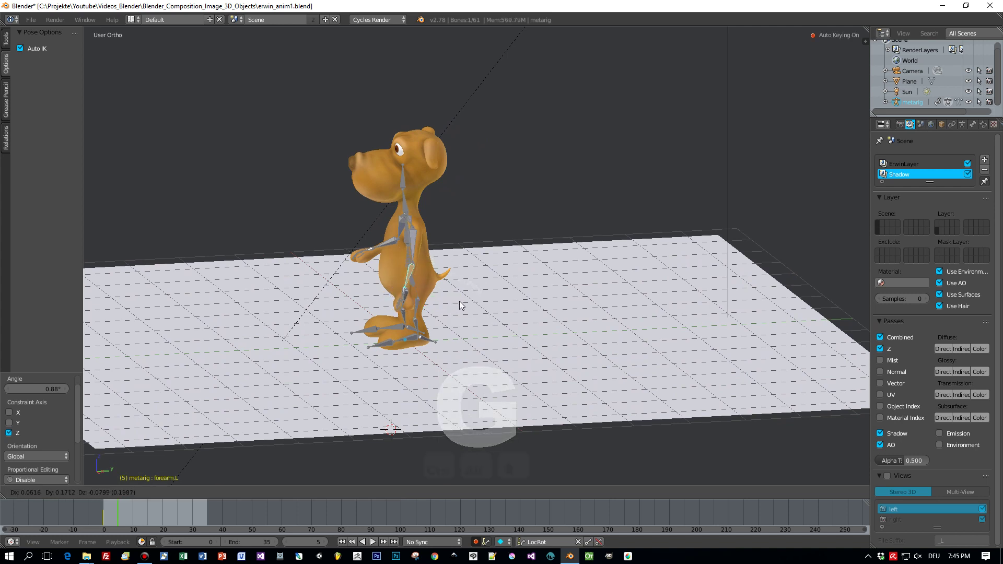
click(459, 301)
middle_drag(293, 325, 329, 368)
Go to frame 10 and set the animation's end frame to 120
mouse_move(118, 518)
mouse_down()
mouse_move(104, 526)
mouse_move(133, 526)
mouse_up()
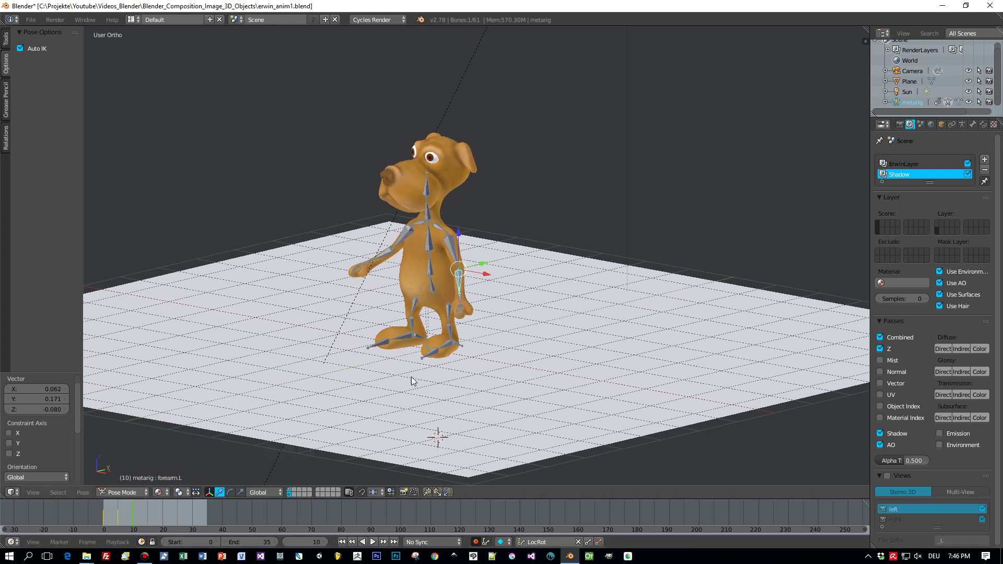
click(264, 542)
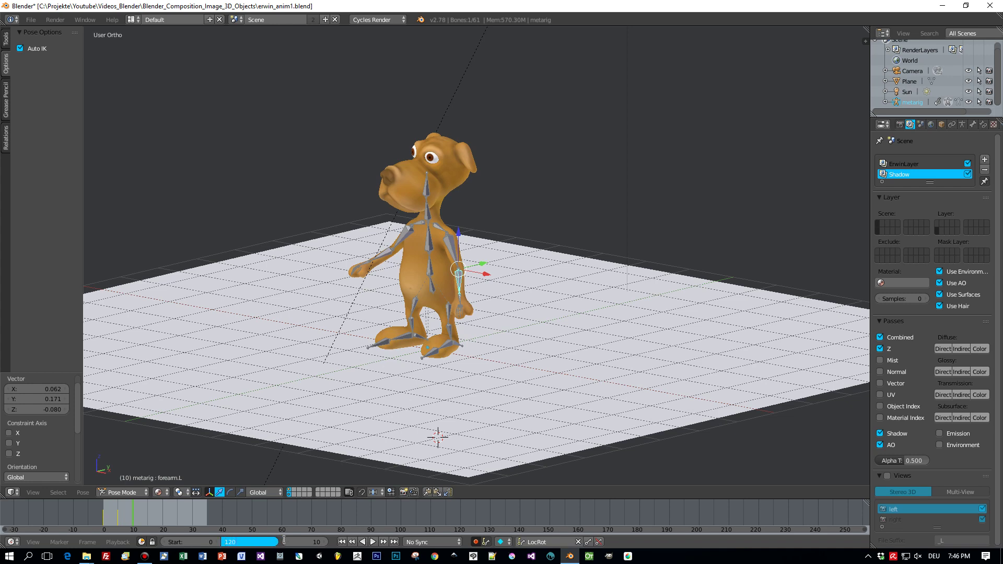
key(Return)
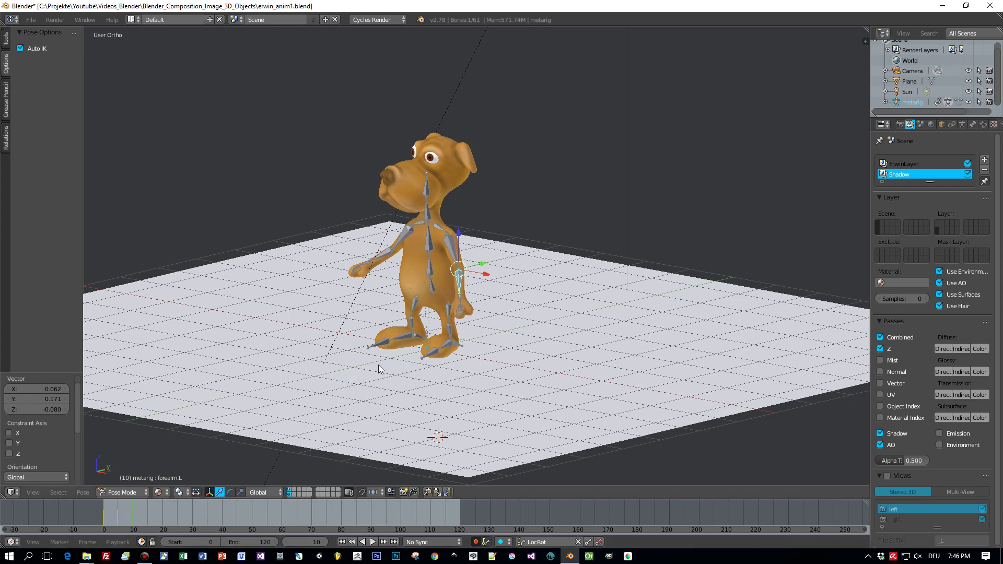
At frame 10, move the right forearm bone up about 1.35 in Z to raise the arm for a wave
middle_drag(379, 367, 474, 268)
right_click(405, 265)
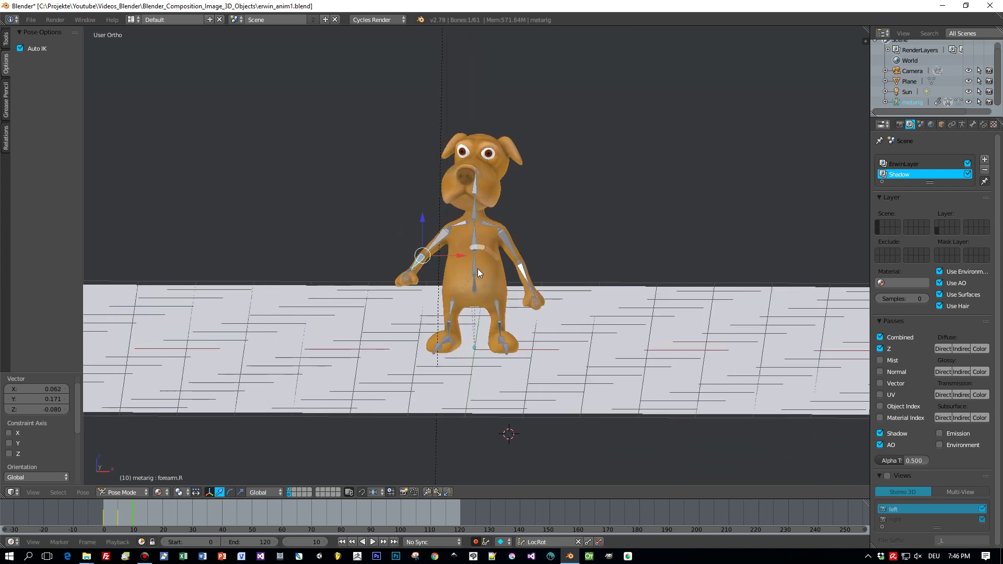
key(g)
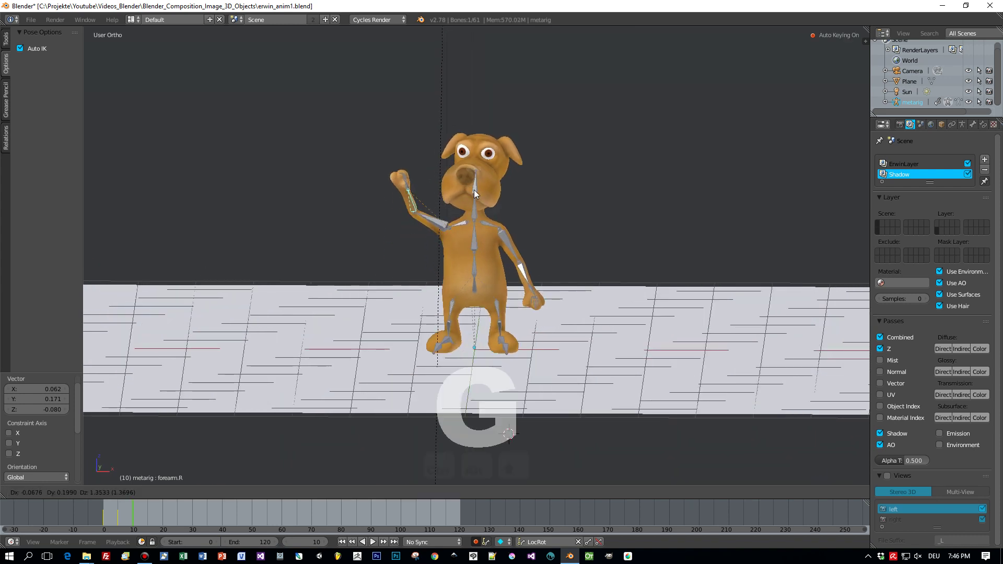
click(476, 189)
Rotate the head bone and move the left forearm bone toward the body by about -0.181 in X and -0.018 in Z
right_click(479, 190)
middle_drag(479, 190, 506, 189)
key(r)
click(503, 195)
right_click(530, 269)
key(g)
click(492, 293)
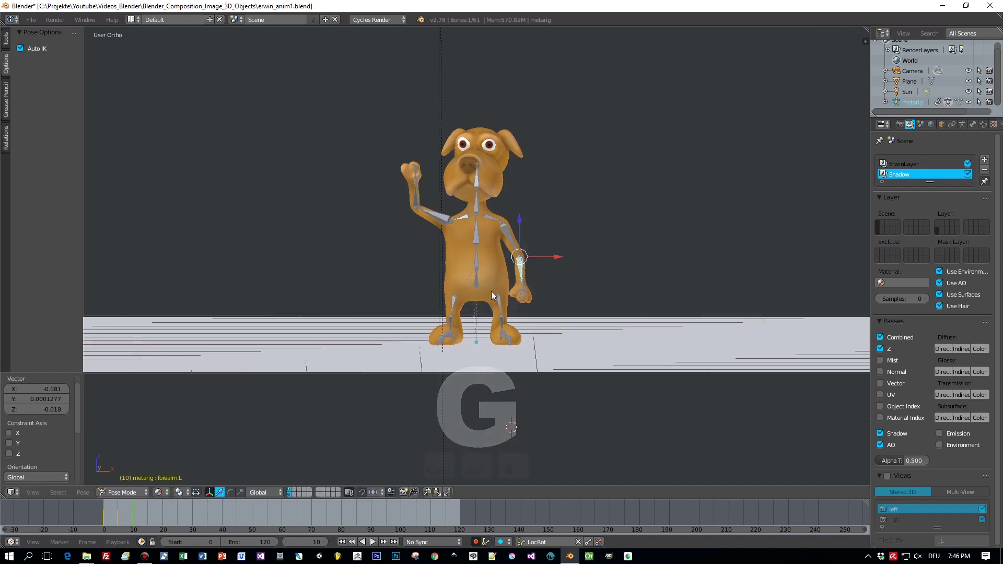
Rotate the spine bone about 2.5° around the global Z axis
right_click(478, 263)
key(r)
key(z)
click(511, 277)
Rotate the right thigh bone about 4.7° around its local Z axis and play back the animation briefly
right_click(456, 307)
key(r)
key(z)
key(z)
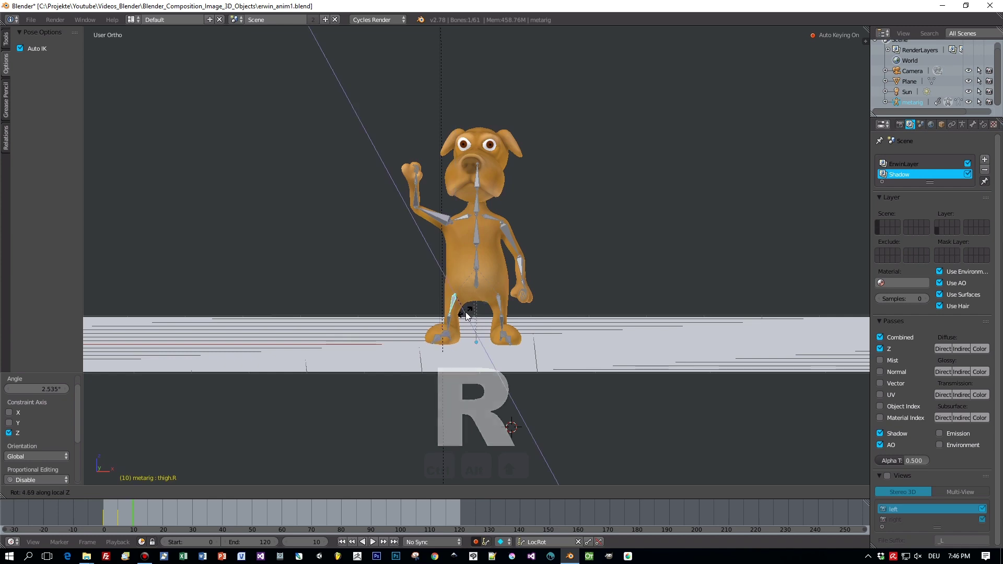
click(467, 313)
key(alt+a)
key(Escape)
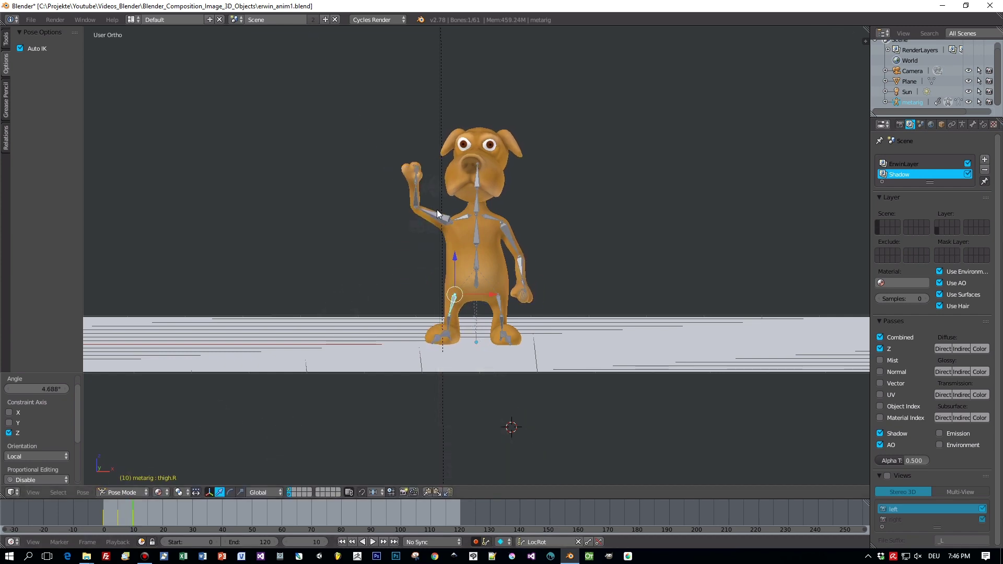
At frame 20, rotate the raised right forearm bone about -14° as seen from the dog's side
middle_drag(438, 215, 517, 217)
click(163, 514)
right_click(525, 200)
key(r)
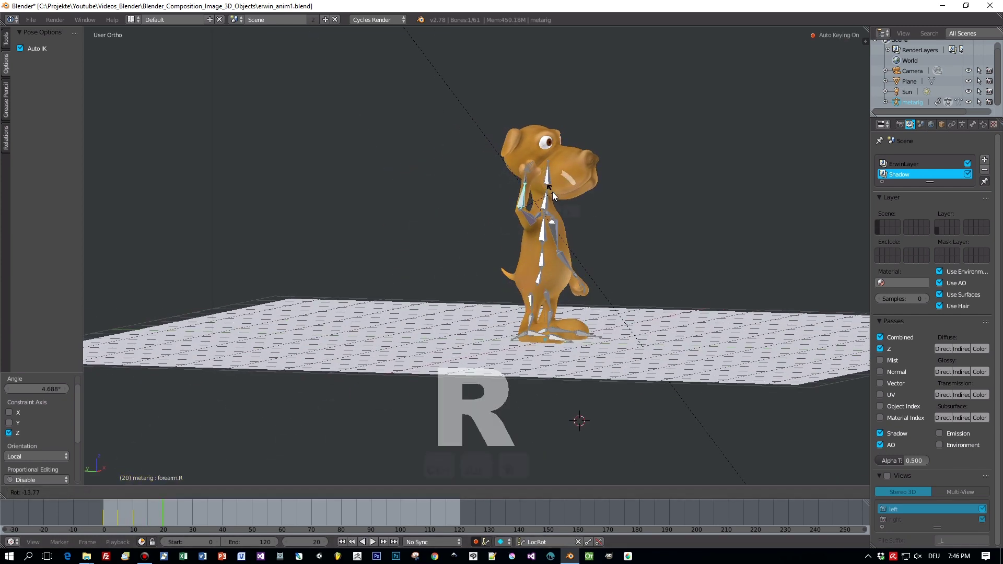
click(554, 196)
Rotate the left forearm bone about -20.2° from the opposite side and return to front view
middle_drag(554, 195, 422, 224)
right_click(419, 281)
key(r)
click(436, 280)
key(KP_1)
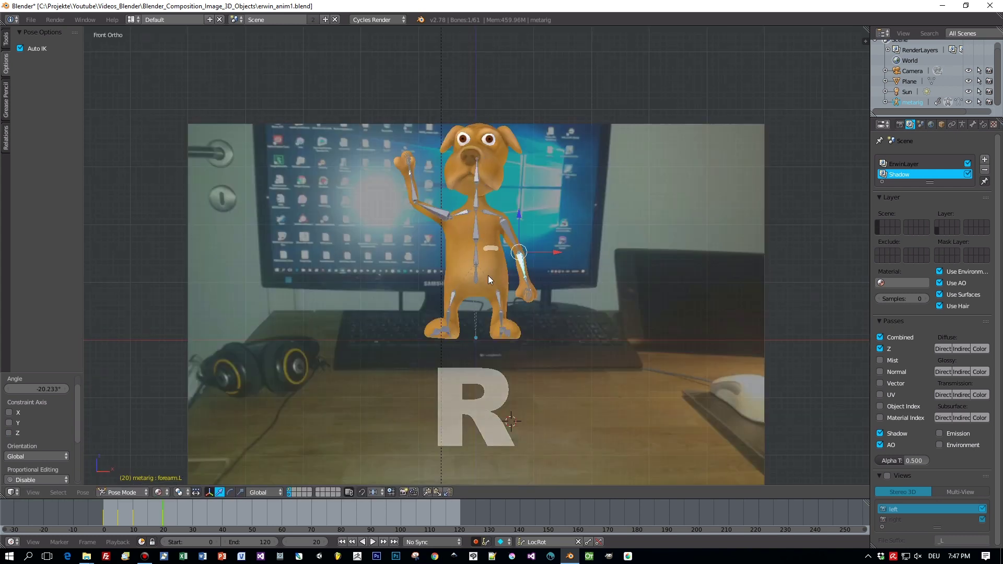
Rotate the head bone about 3.3° around the global Z axis and the right hand bone about 15.7° in front view
right_click(478, 174)
key(r)
key(z)
click(561, 235)
right_click(410, 171)
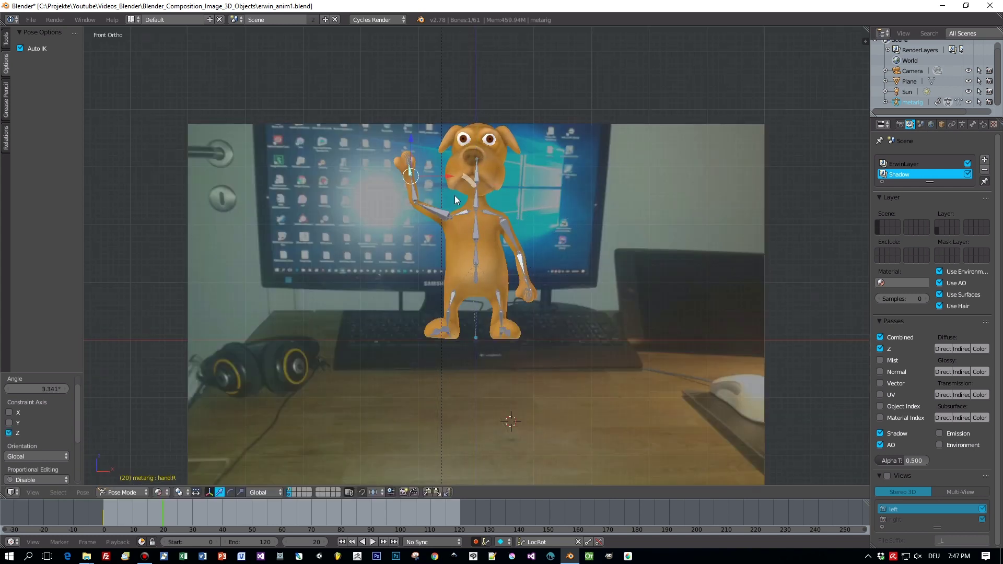
key(r)
click(477, 227)
Rotate the right hand bone about -30° at frame 21 and about 48° at frame 22 for the wave
click(165, 517)
key(r)
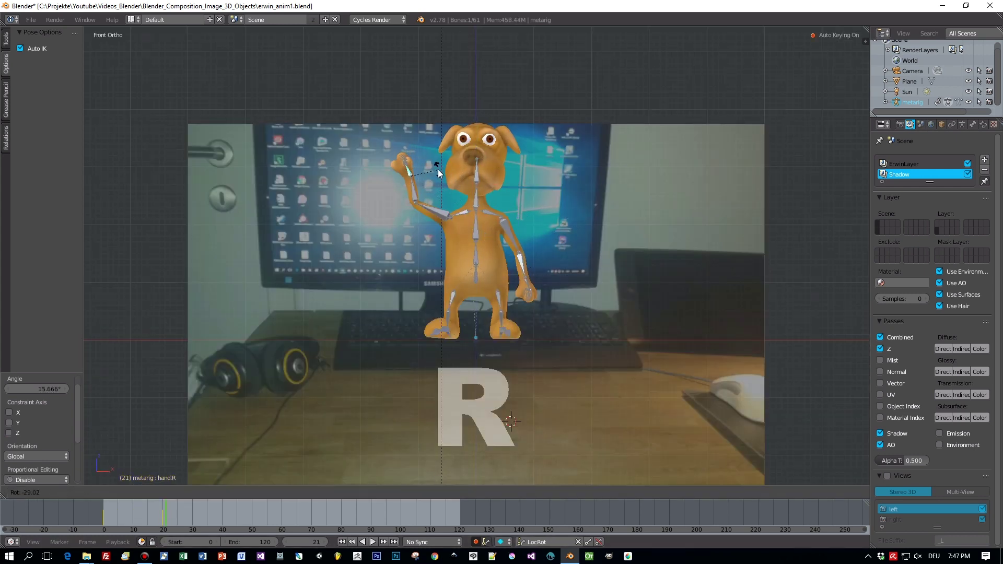
click(165, 518)
click(171, 520)
key(r)
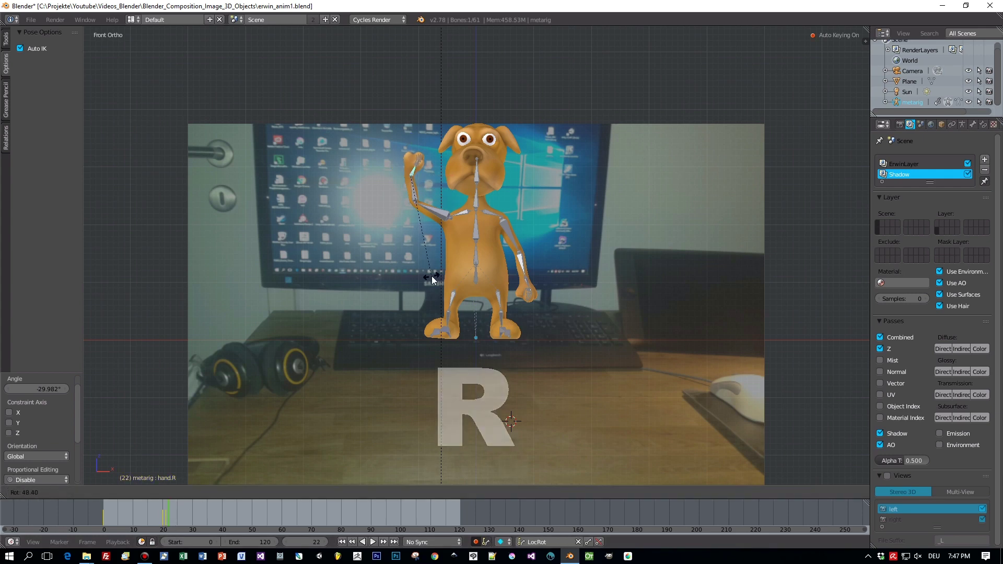
click(432, 276)
At frame 22, rotate the head bone around the global Z axis
right_click(478, 174)
key(r)
key(z)
click(495, 221)
Rotate the left upper arm bone about 7.1° around the global Z axis
right_click(519, 248)
key(t)
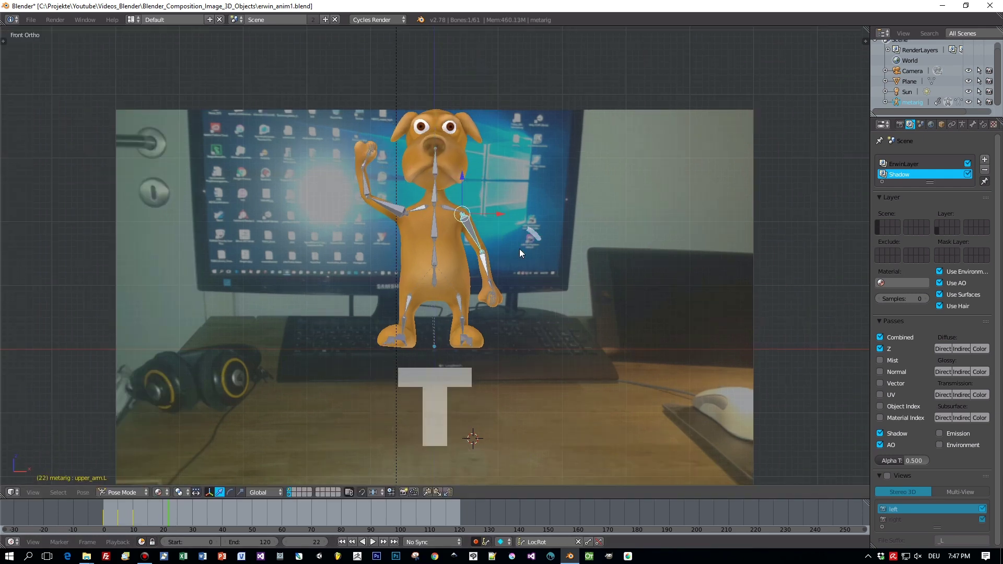
key(t)
key(r)
click(492, 298)
right_click(499, 309)
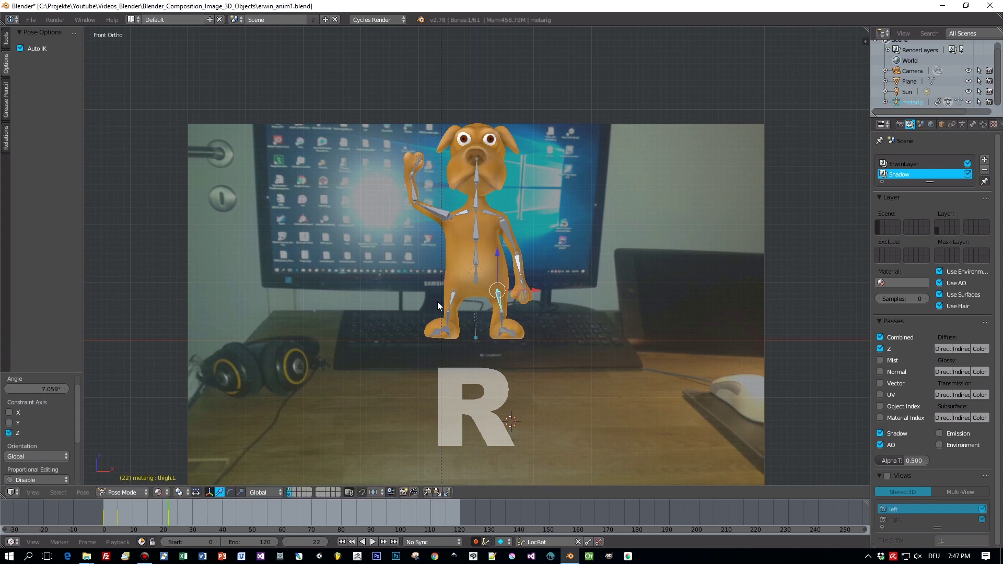
At frame 24, rotate the right hand bone about -17.6° and play back the animation
click(176, 519)
right_click(413, 173)
key(r)
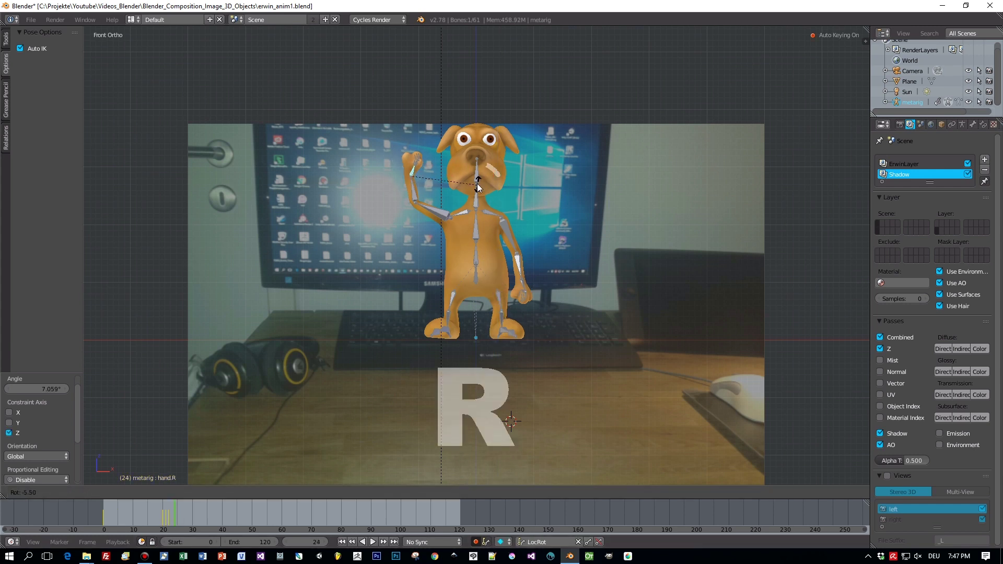
click(478, 187)
key(alt+a)
At frame 35, lower the right arm by moving its forearm bone about 0.163 in X and -1.984 in Z
drag(172, 517, 206, 531)
right_click(412, 190)
key(g)
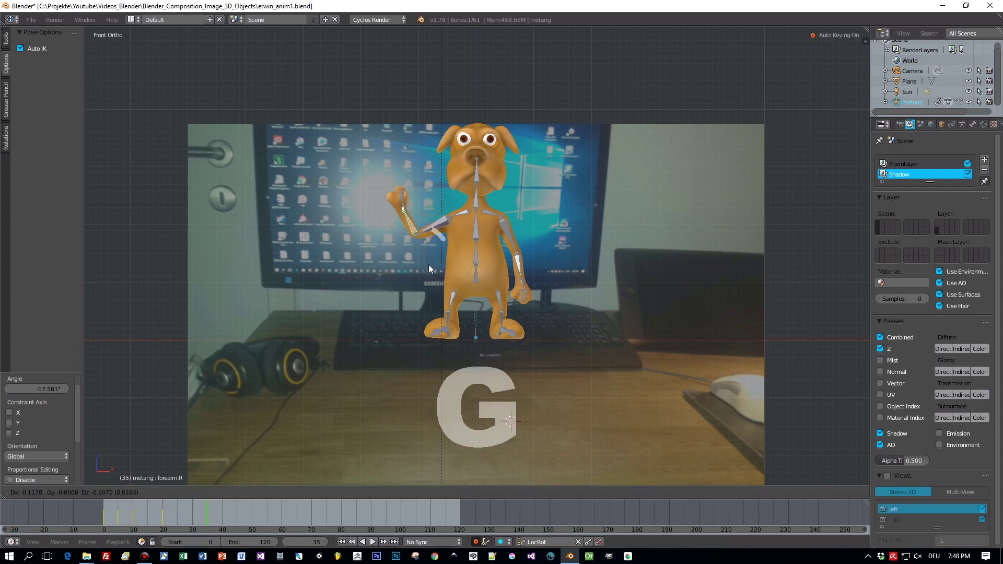
click(453, 317)
Rotate the right hand bone about 17.9° around the global Z axis and adjust the right forearm bone's position from the side
middle_drag(452, 316, 525, 339)
scroll(585, 339, up, 5)
key(r)
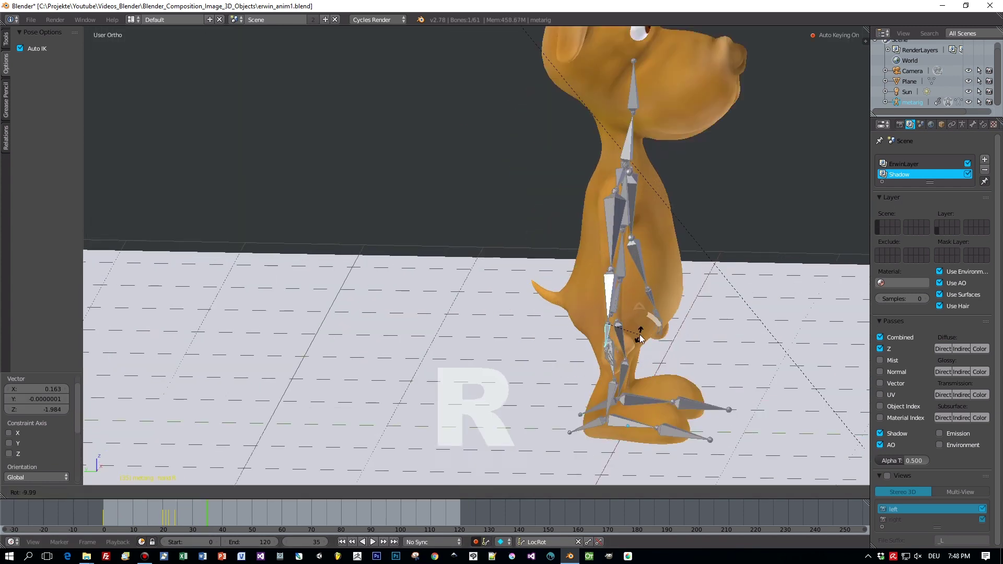
click(657, 329)
right_click(627, 291)
key(g)
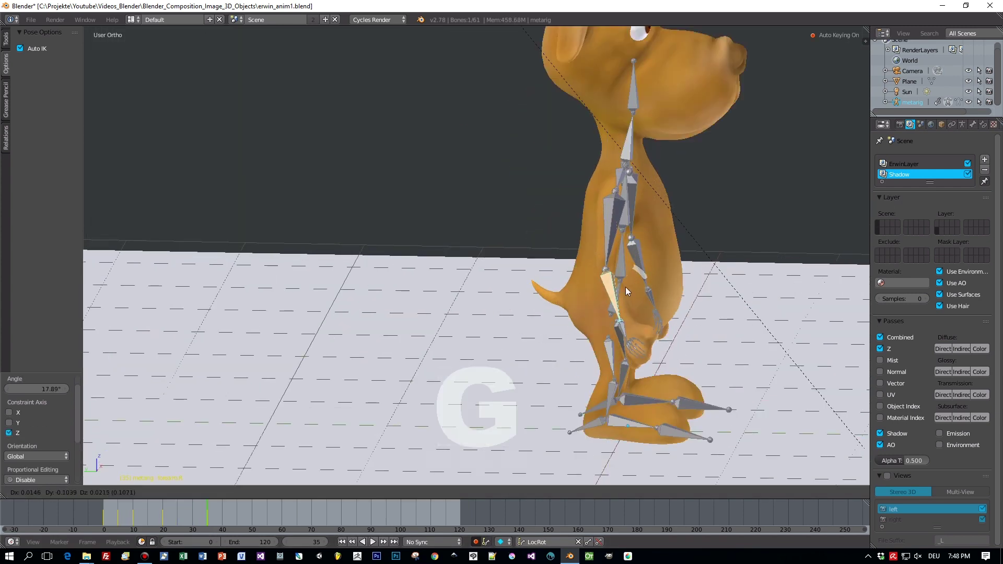
click(639, 305)
Move the left forearm bone slightly, by about -0.017 in X
middle_drag(642, 307, 575, 298)
right_click(572, 298)
key(g)
click(569, 300)
Turn the neck bone around the global Z axis and rotate the spine bone about 14.3° around the same axis
right_click(485, 170)
key(r)
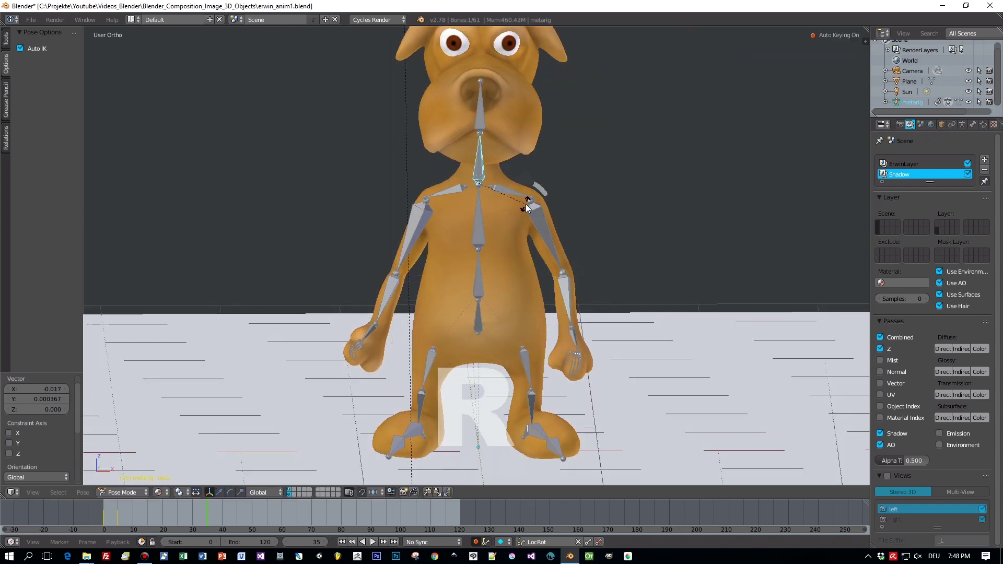
key(z)
click(708, 186)
right_click(487, 282)
key(r)
key(z)
click(723, 261)
Rotate the right hand bone to straighten it and turn the left thigh bone outward around the global Z axis
right_click(380, 339)
key(r)
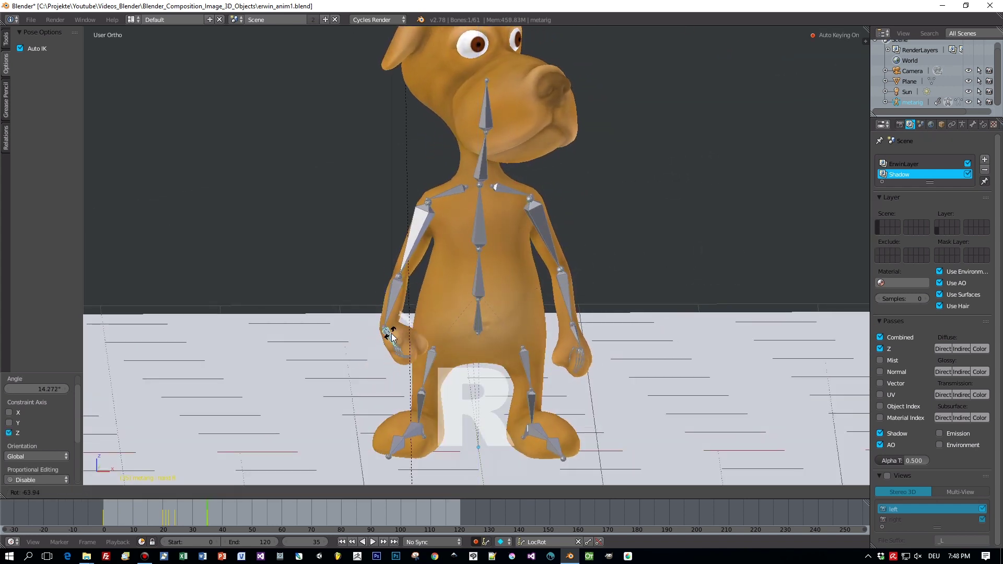
click(385, 335)
right_click(528, 367)
key(r)
key(z)
click(558, 374)
Rotate the head bone about -2.3° at frame 35
right_click(488, 119)
key(r)
key(z)
click(603, 203)
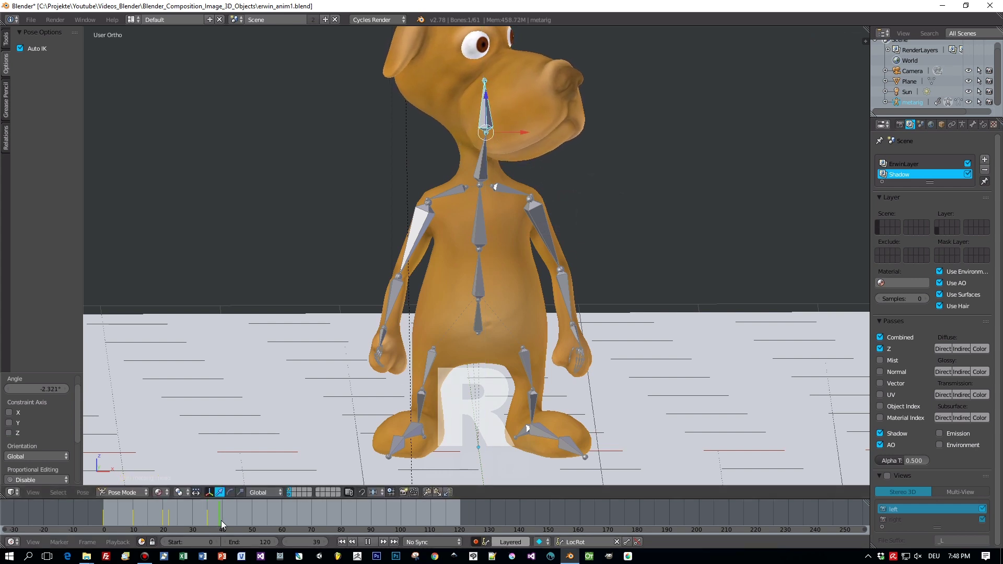
Go to frame 40 and rotate the head bone about -11.4°
key(Right)
key(Right)
key(Right)
key(Right)
key(Right)
key(r)
click(548, 268)
Rotate the neck bone around the global Z axis and the spine bone about 19.1° around the same axis
right_click(484, 172)
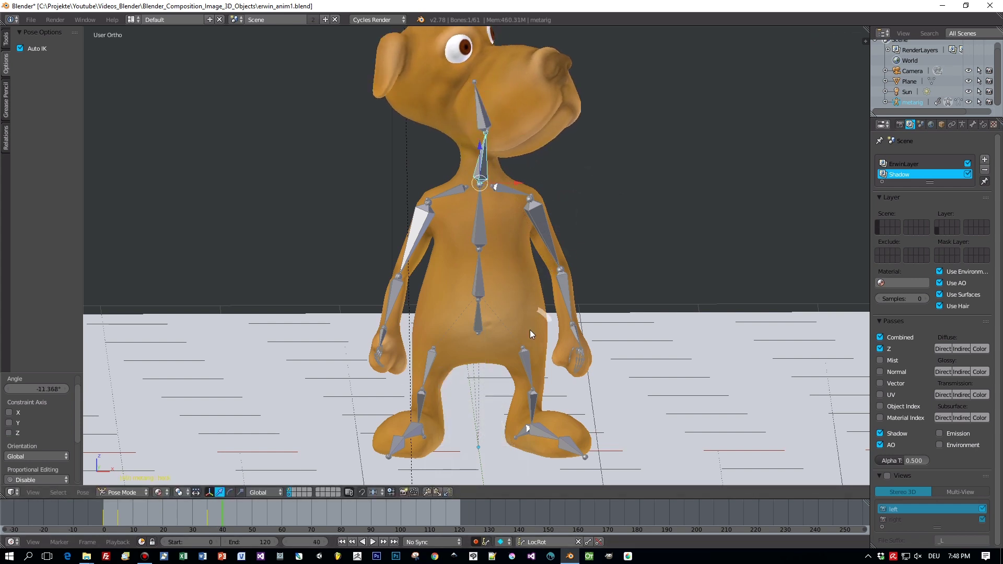
key(r)
key(z)
click(490, 308)
right_click(488, 292)
key(r)
key(z)
click(597, 351)
Go to frame 60 and rotate the spine bone back around the global Z axis
key(shift+Up)
key(shift+Up)
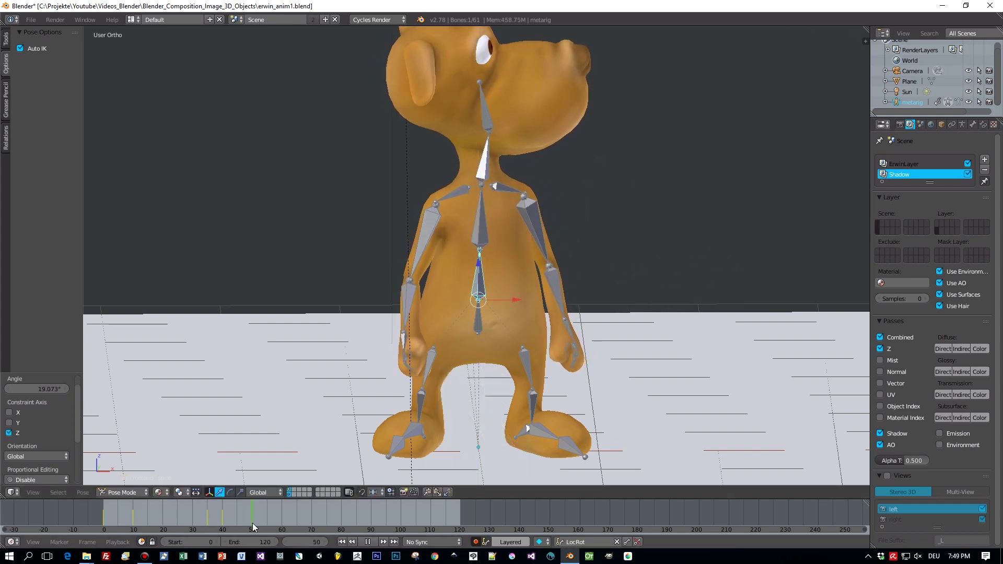
key(r)
key(z)
click(491, 303)
Turn the head bone around the global Z axis and rotate the right forearm bone about -21.9°
right_click(486, 128)
key(r)
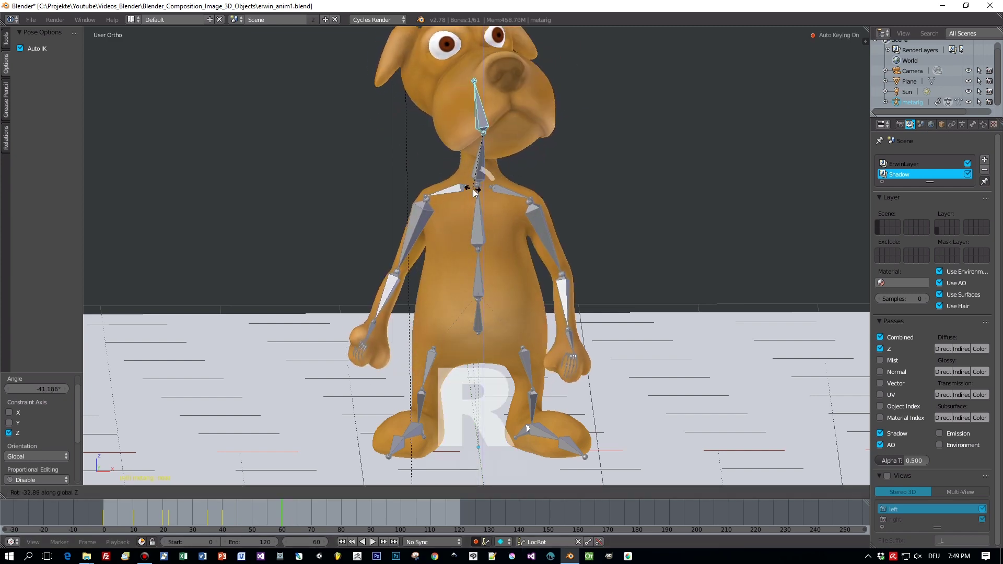
click(402, 285)
key(r)
key(z)
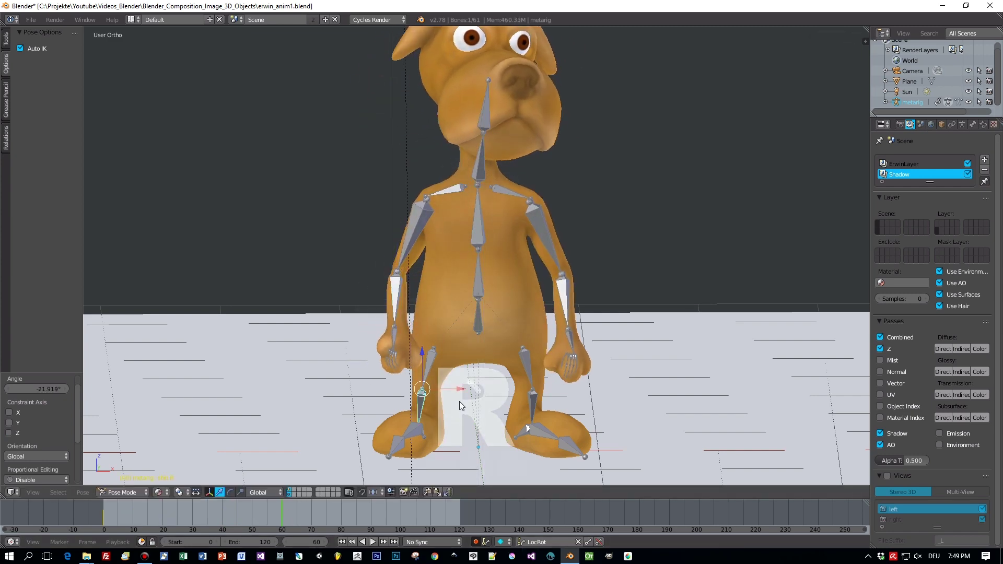
click(461, 401)
Tilt the head bone about 12.1° as seen from the dog's side
middle_drag(478, 298, 571, 313)
key(r)
click(630, 115)
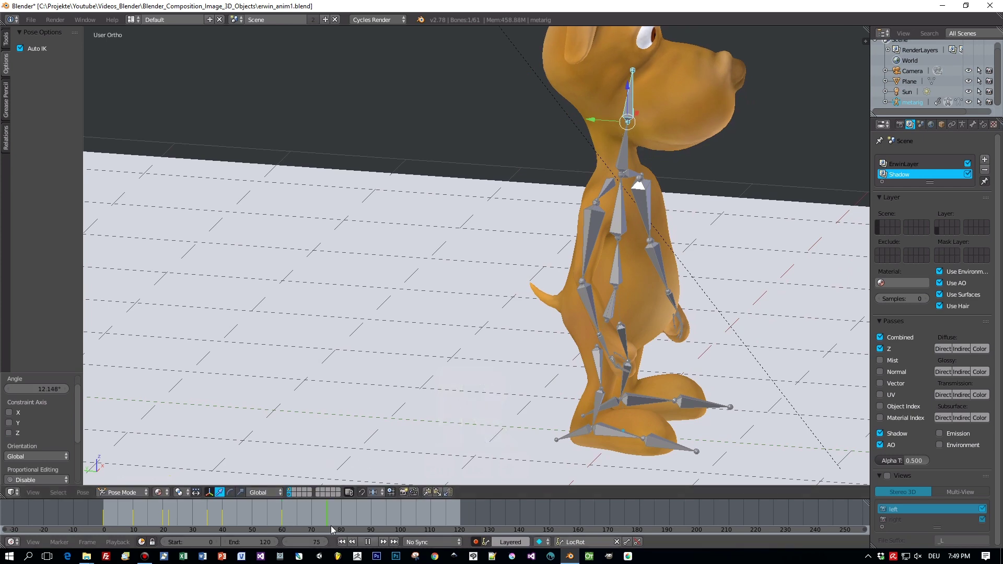
Select all bones, copy their pose from the first frame and paste it at frame 80
key(shift+Left)
key(a)
click(427, 493)
click(341, 523)
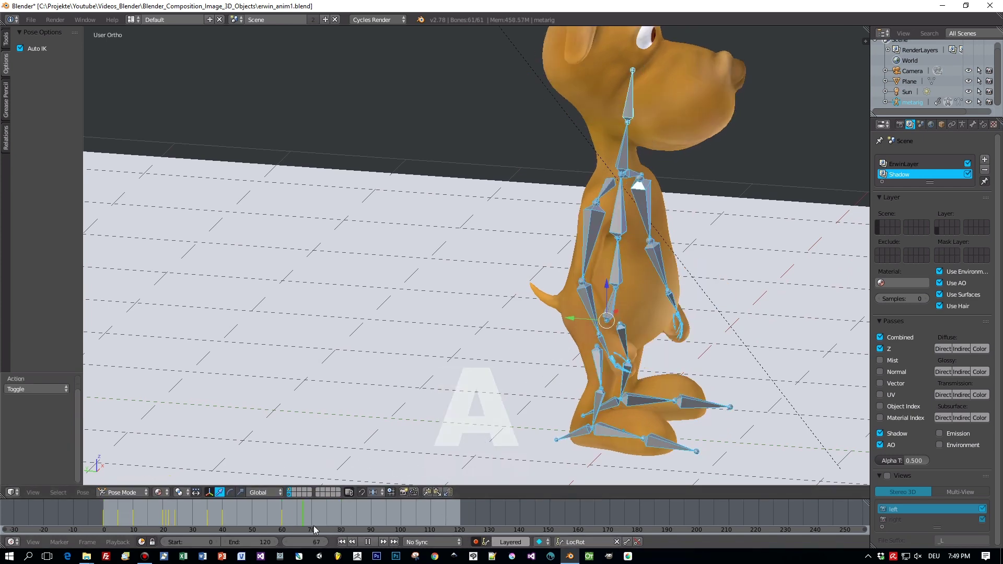
click(438, 493)
Set the animation's end frame to 80 and play the animation over the desk photo
key(e)
key(KP_0)
key(alt+a)
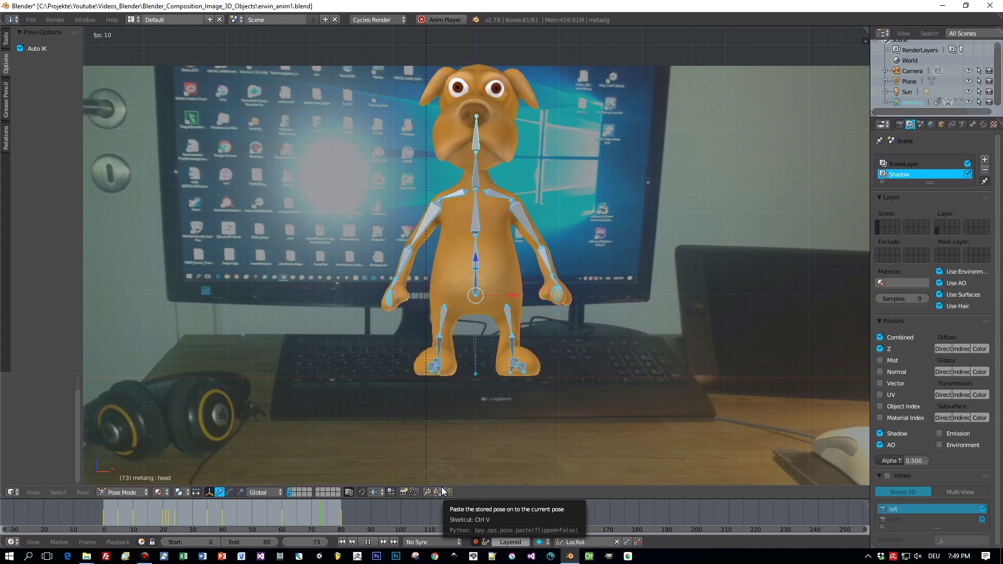
key(Escape)
At frame 20, move the right forearm bone about 0.384 in X and 0.522 in Z
drag(175, 521, 164, 523)
right_click(375, 197)
key(g)
click(423, 180)
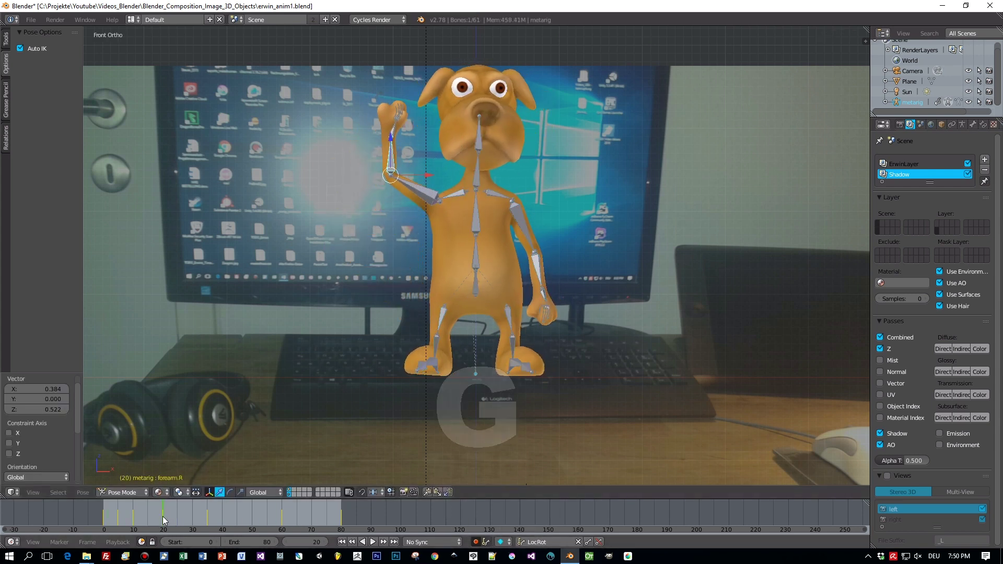
Swing the right hand bone back and forth on successive frames after frame 20 up to frame 24, ending with about -15.1°
click(166, 520)
right_click(387, 139)
key(r)
click(388, 135)
click(168, 517)
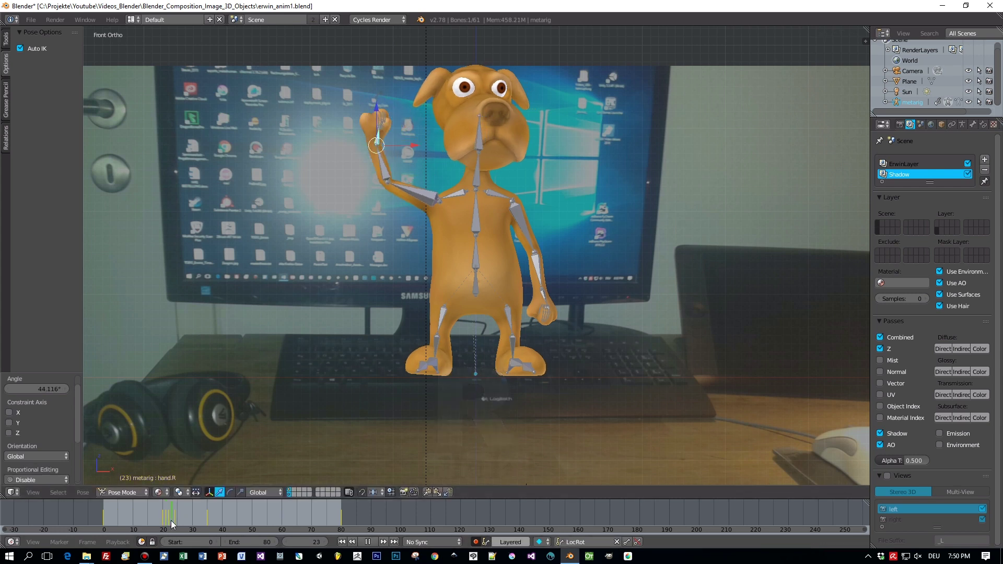
key(r)
click(369, 264)
click(171, 520)
click(175, 519)
key(r)
click(374, 242)
At frame 24, move the right forearm bone about 0.164 in X and 0.189 in Z and play the wave
right_click(385, 169)
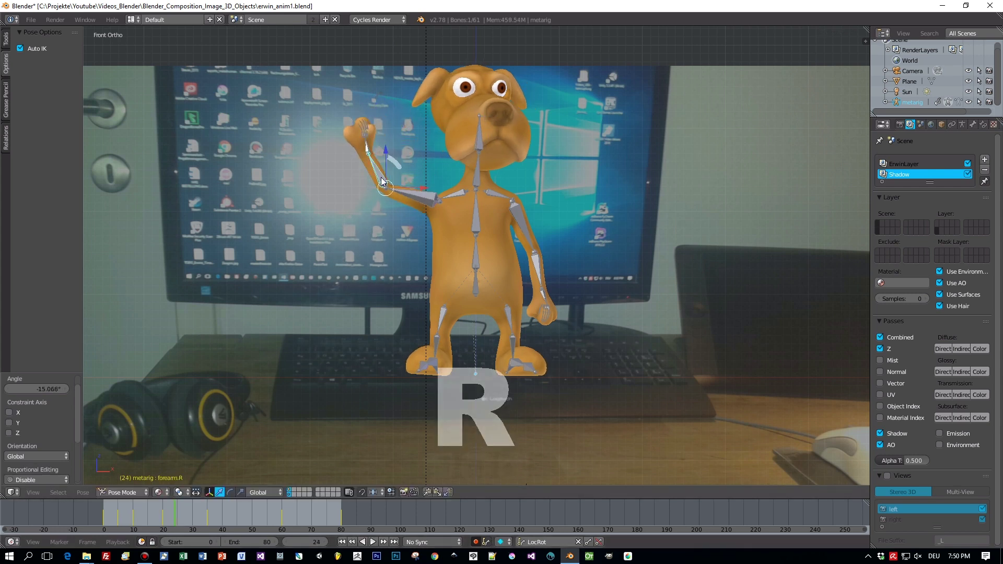
key(g)
click(425, 224)
click(109, 519)
key(alt+a)
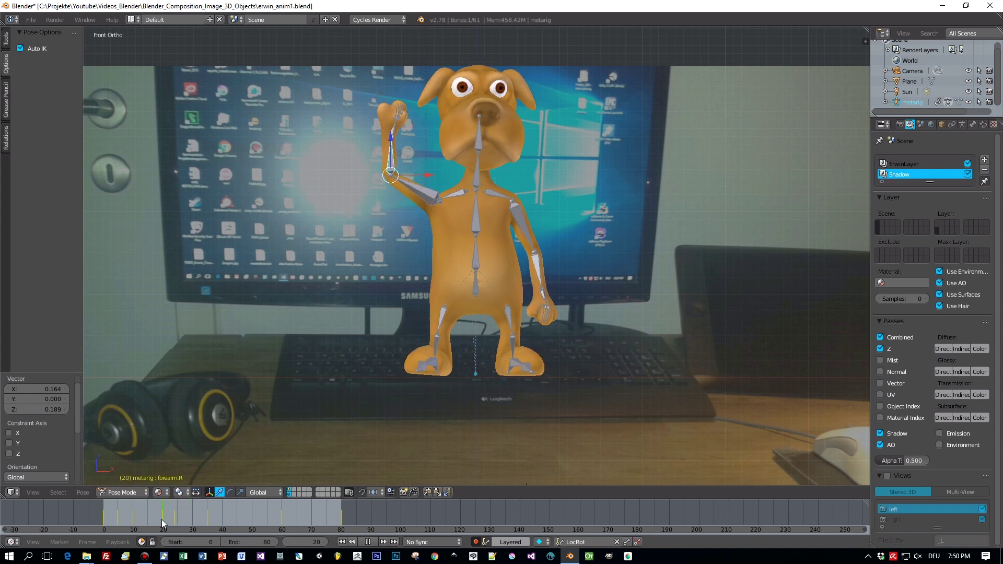
key(alt+a)
At frame 22, rotate the right hand bone and tilt the head bone about -2.7°
scroll(156, 521, up, 3)
click(100, 517)
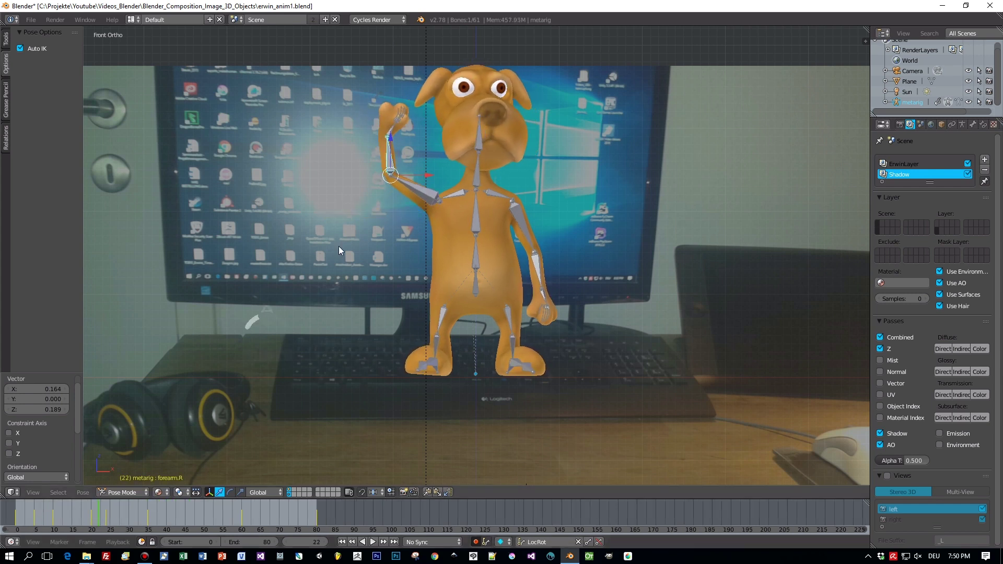
right_click(394, 133)
key(r)
click(482, 145)
right_click(482, 144)
key(r)
click(479, 148)
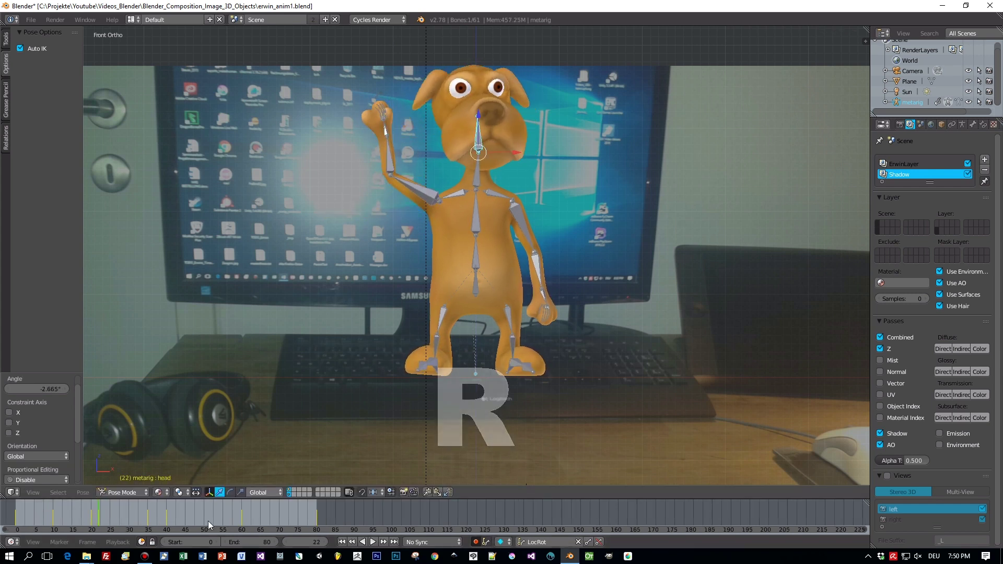
Play the animation from the first frame to check the wave and the head turn
drag(46, 521, 17, 521)
click(371, 541)
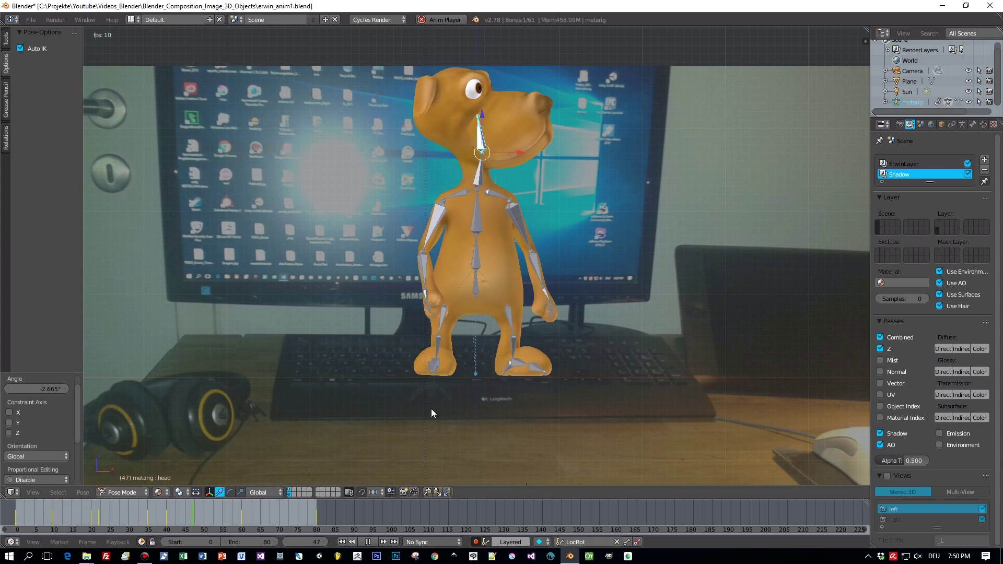
key(alt+a)
Split the 3D view into two areas and change the second one to a Dope Sheet editor
click(166, 520)
drag(166, 518, 149, 524)
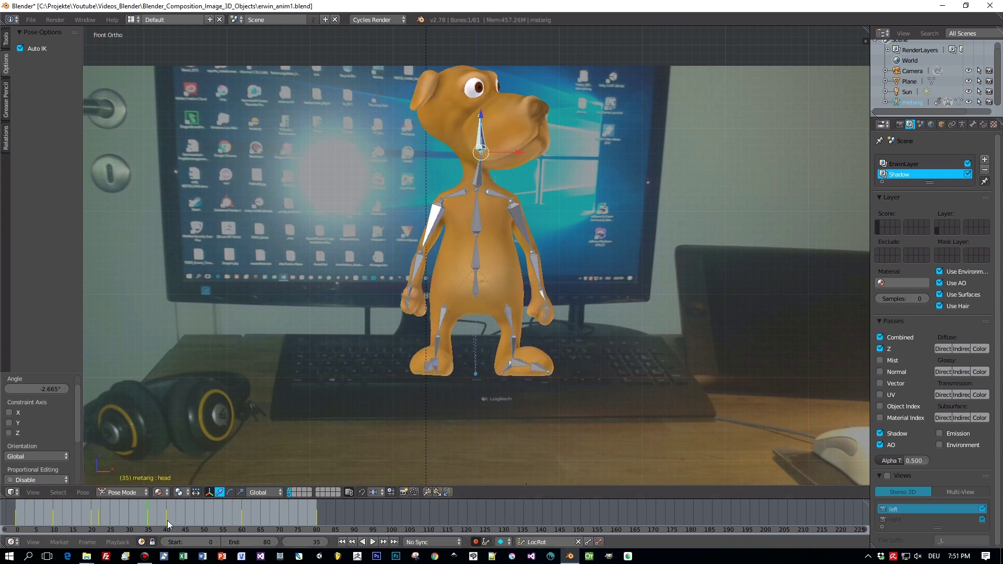
key(g)
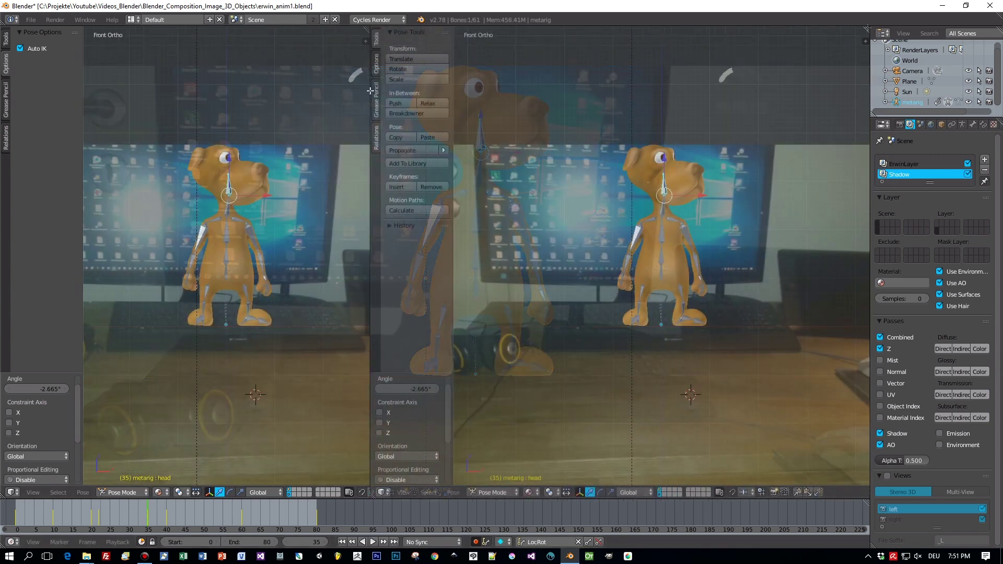
click(482, 495)
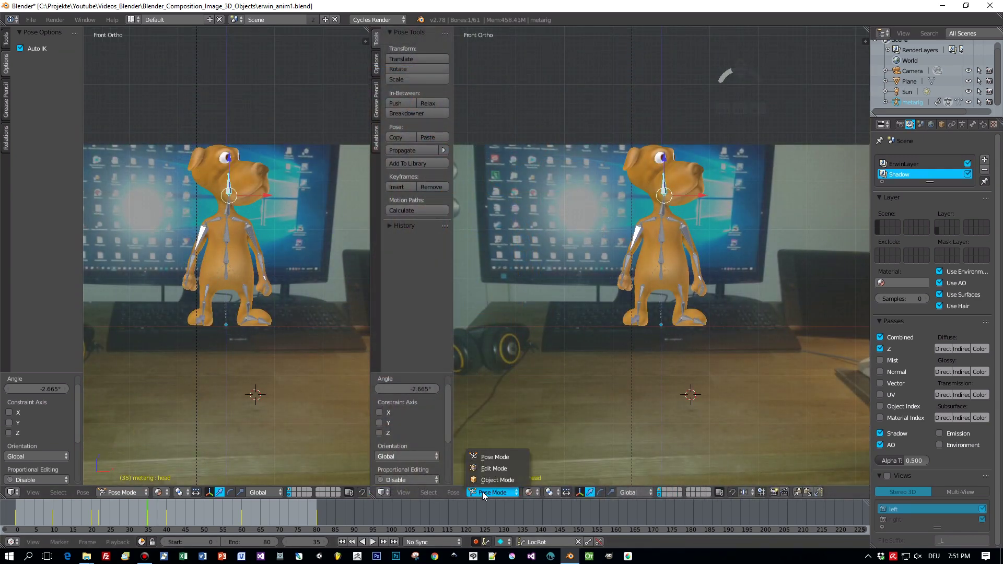
click(383, 492)
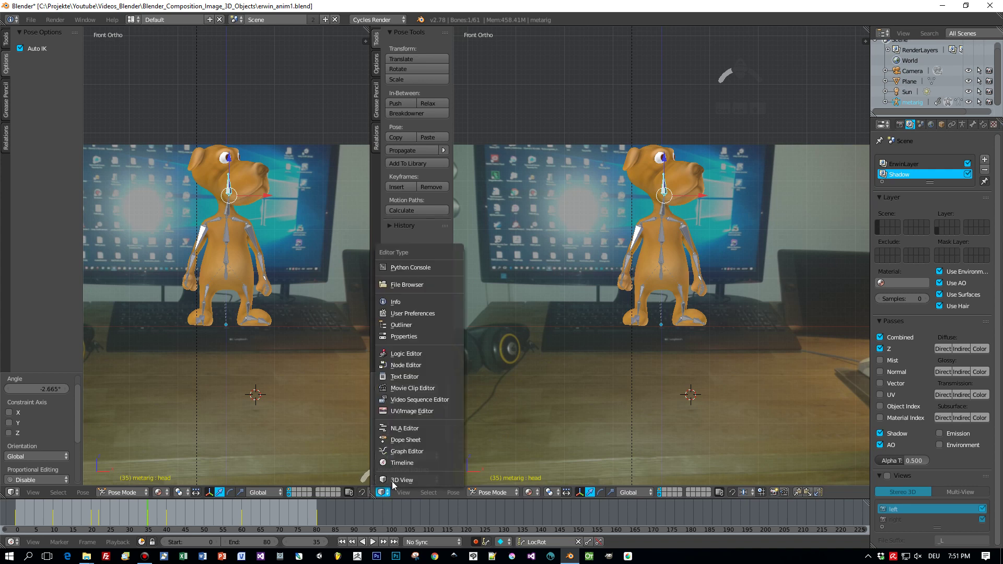
click(425, 440)
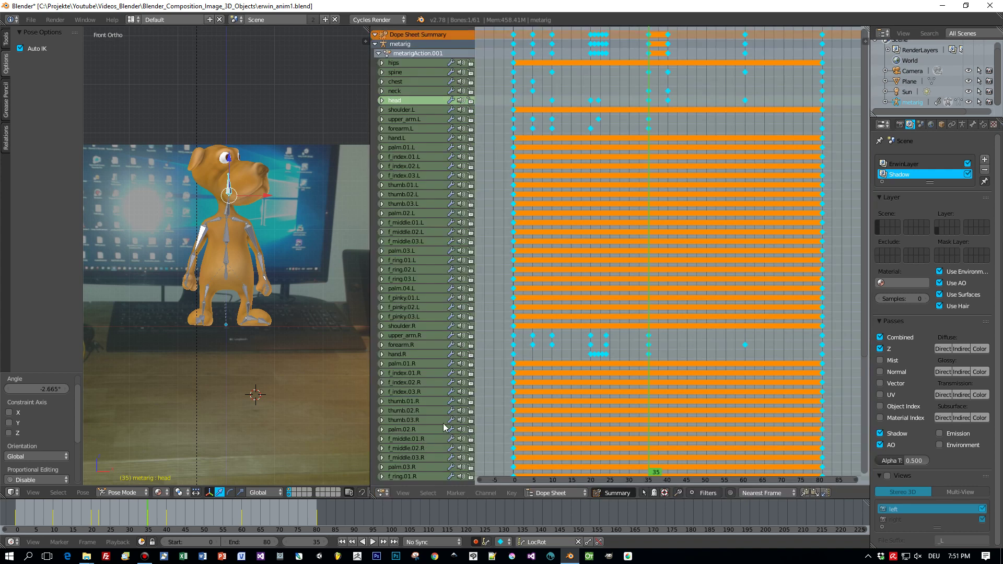
Move all keyframes at frame 35 to frame 38 in the Dope Sheet and play the animation
scroll(592, 264, down, 4)
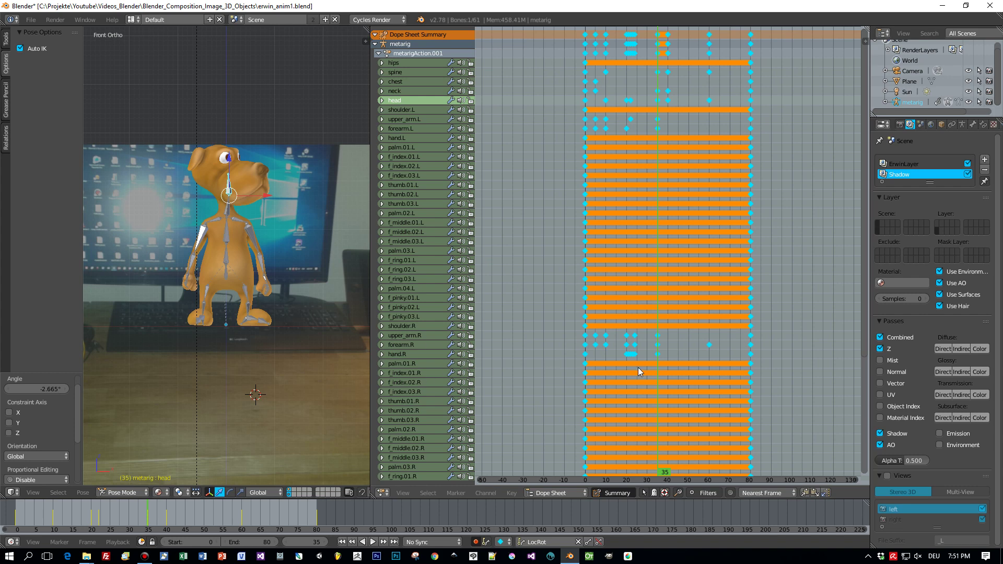
scroll(691, 234, up, 3)
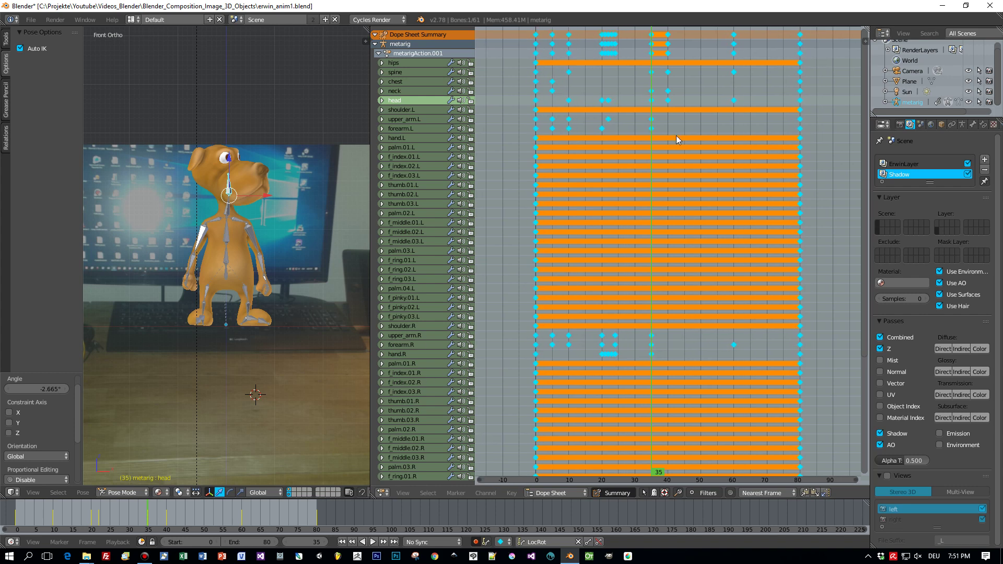
click(651, 76)
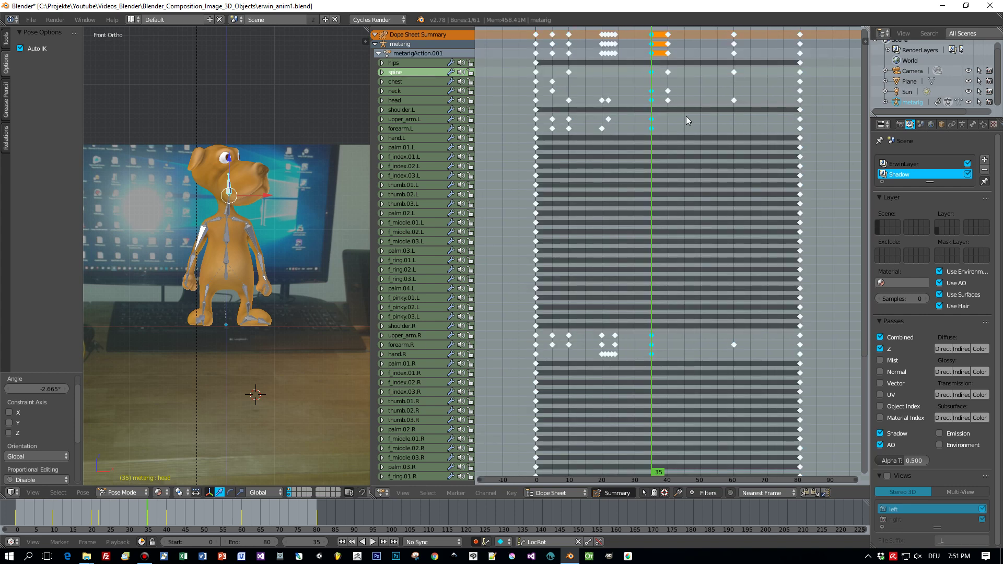
key(g)
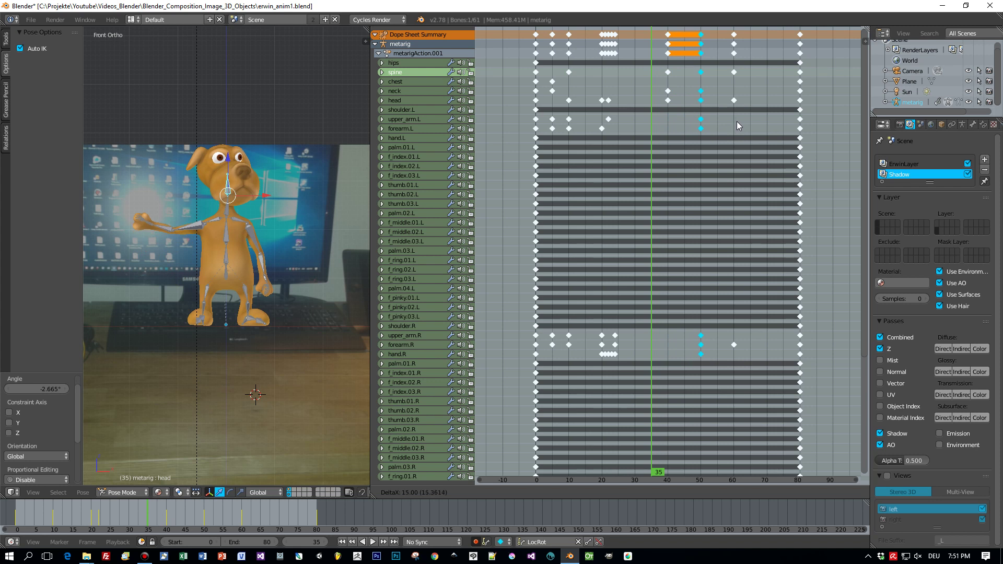
click(694, 126)
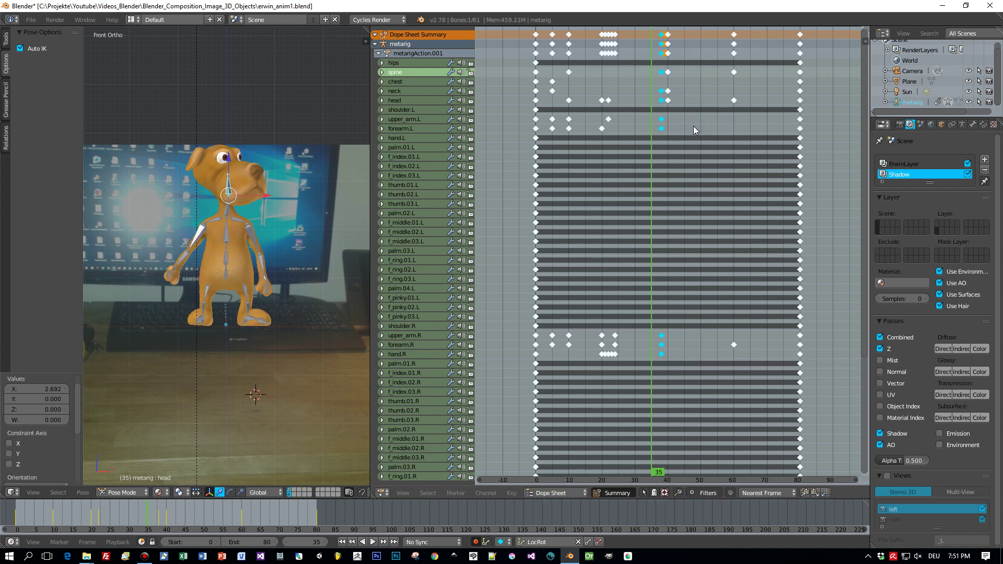
key(alt+a)
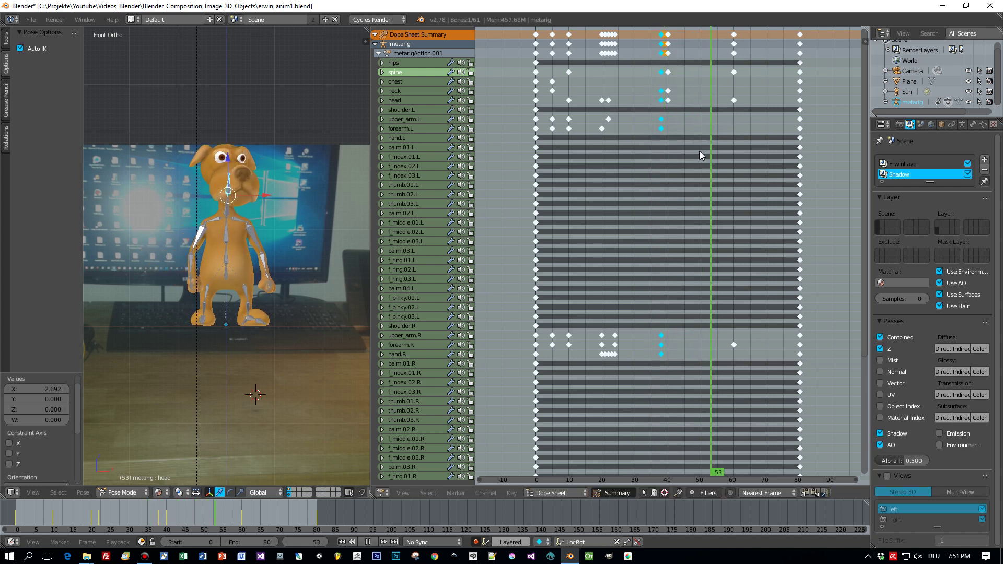
At frame 54, rotate the neck bone about 10.1° and the head bone about 39° as seen from the dog's side
drag(664, 153, 715, 178)
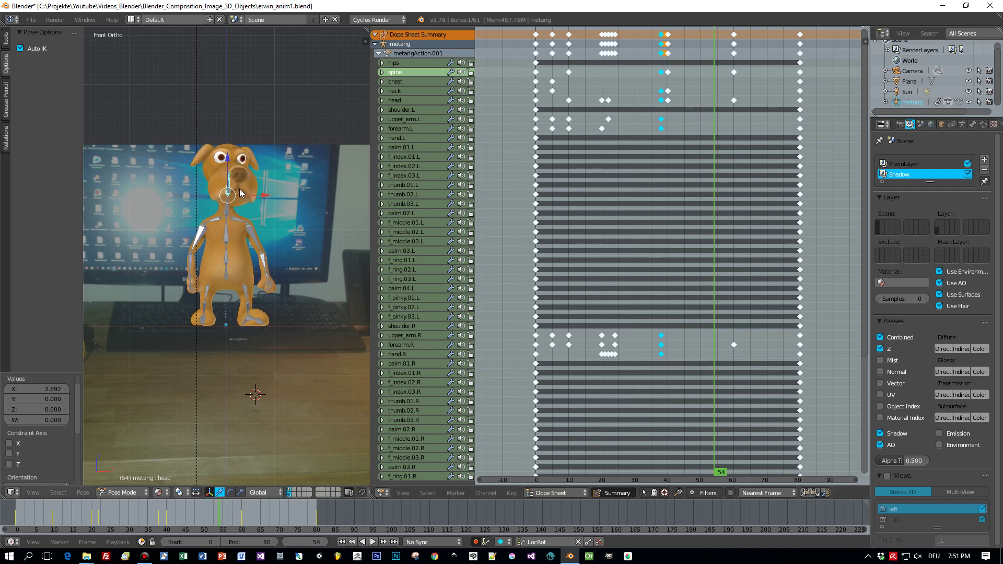
middle_drag(240, 189, 276, 215)
right_click(286, 220)
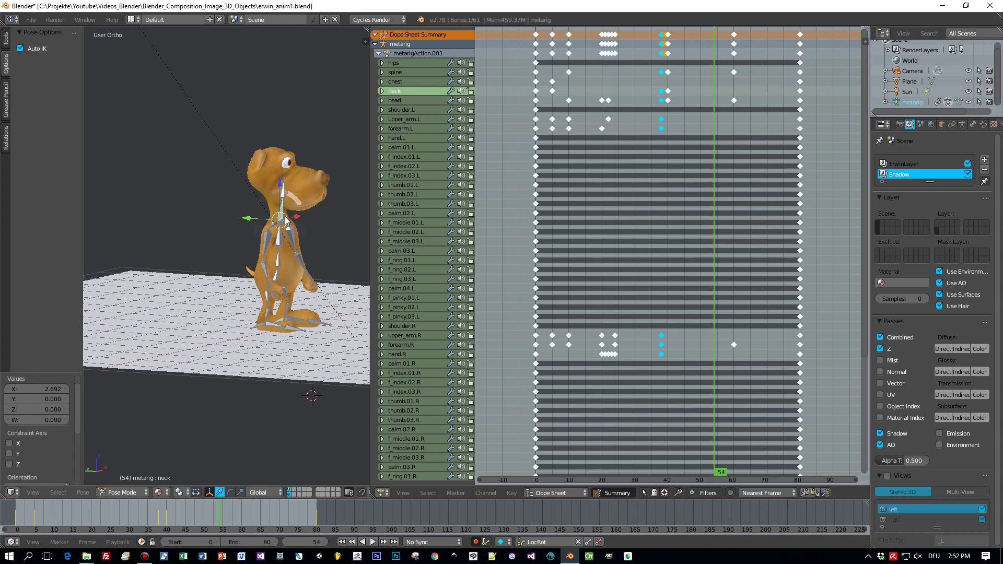
key(r)
click(297, 199)
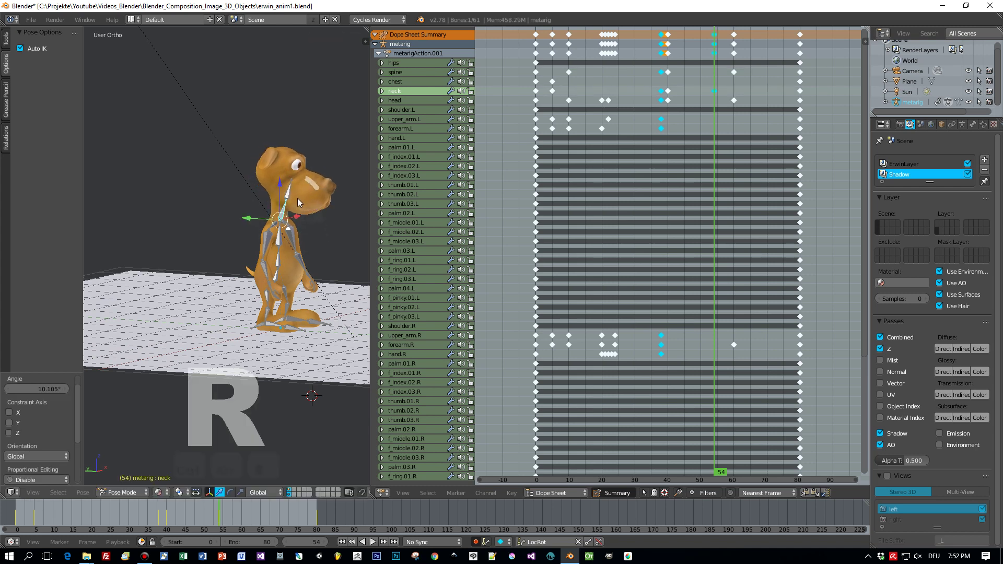
right_click(291, 198)
key(r)
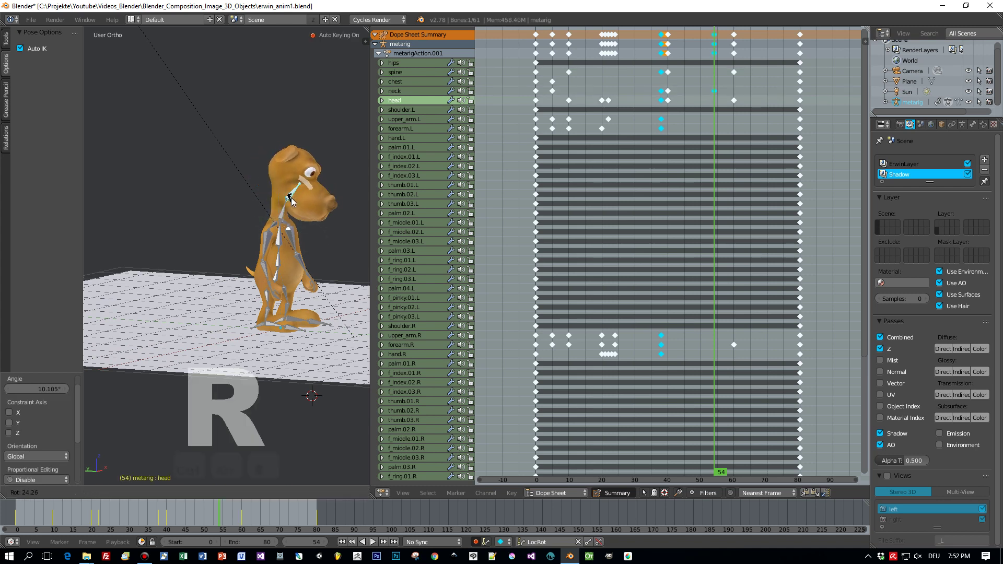
click(300, 191)
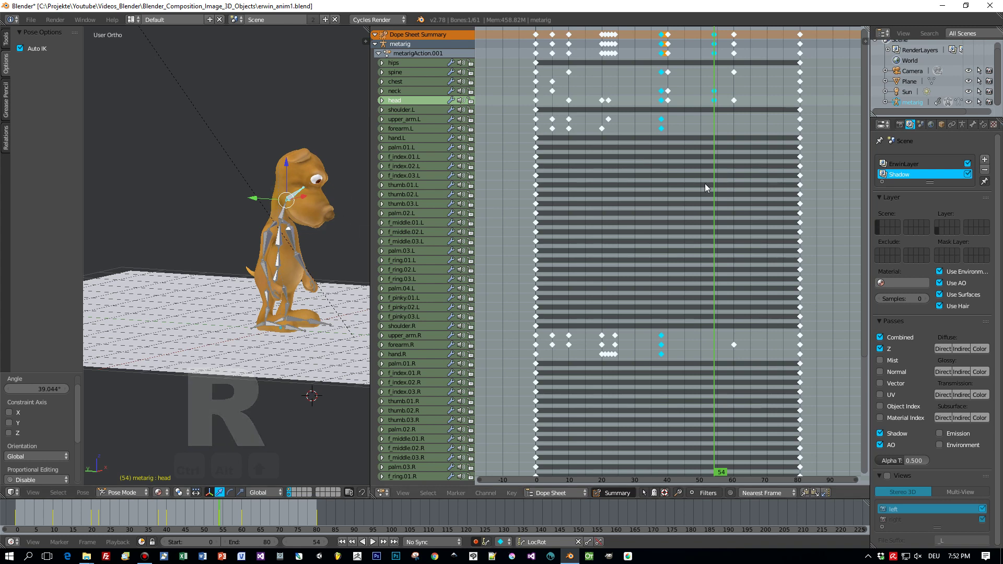
Advance the animation to frame 63 and rotate the left upper arm bone about -17° from the dog's other side
key(alt+a)
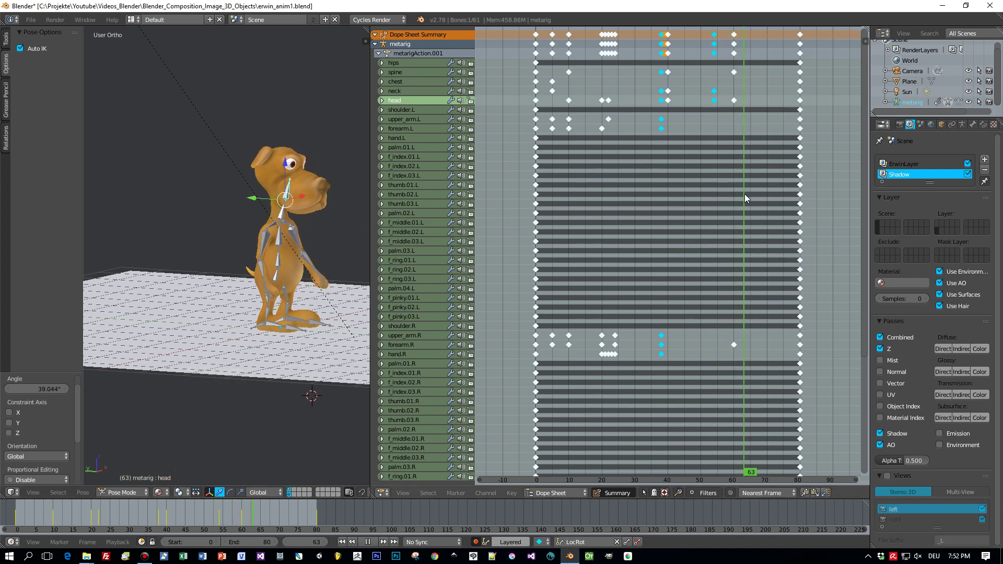
key(alt+a)
middle_drag(348, 222, 173, 259)
right_click(173, 248)
key(r)
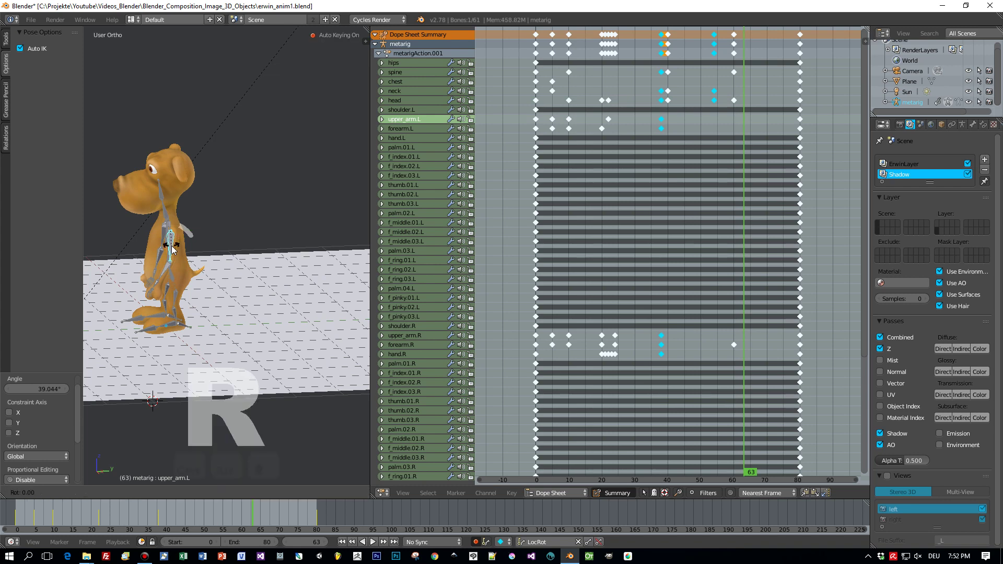
click(177, 250)
In front view at frame 63, rotate the left upper arm bone slightly and the left forearm bone about 8.7°
key(KP_1)
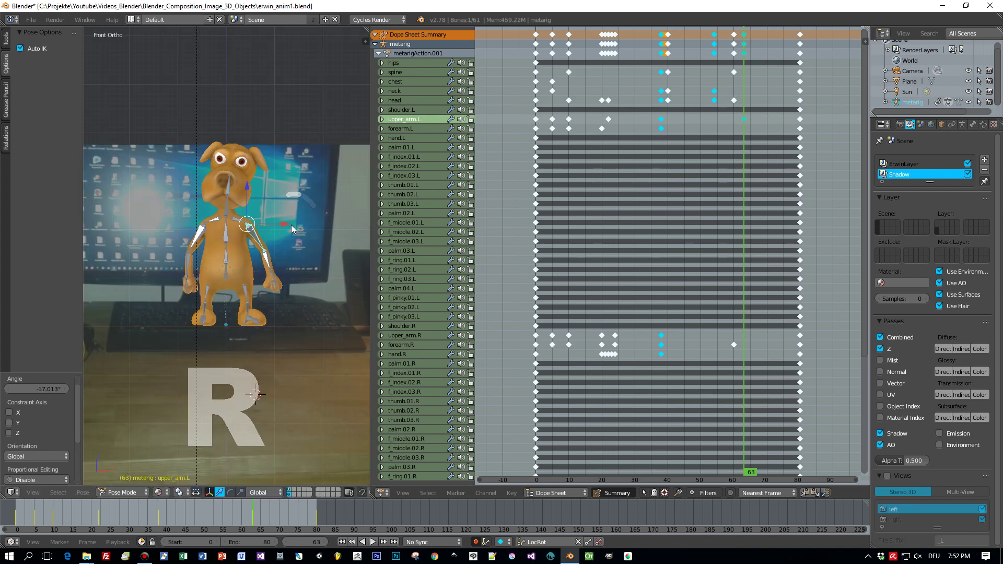
key(r)
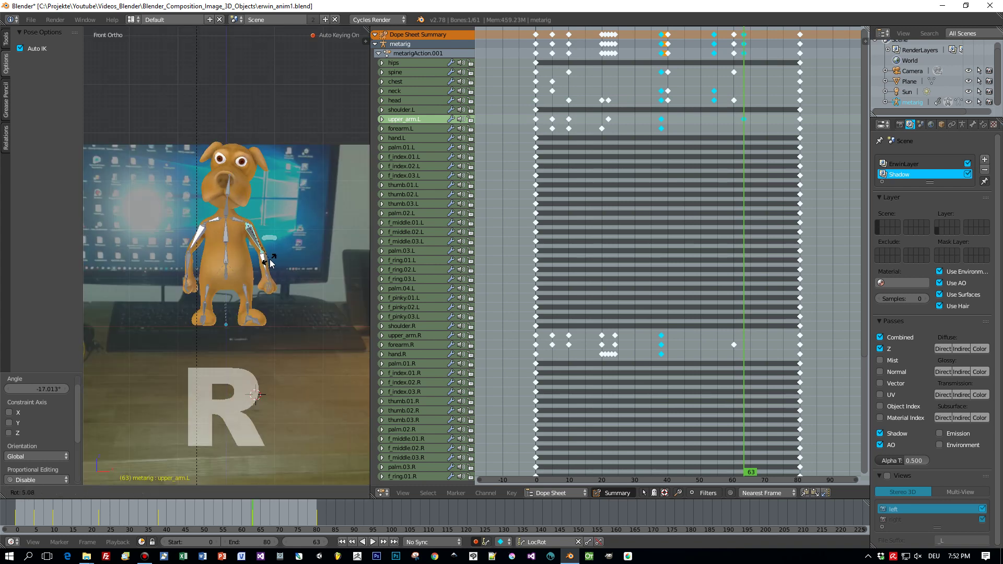
click(271, 263)
right_click(265, 264)
key(r)
click(268, 258)
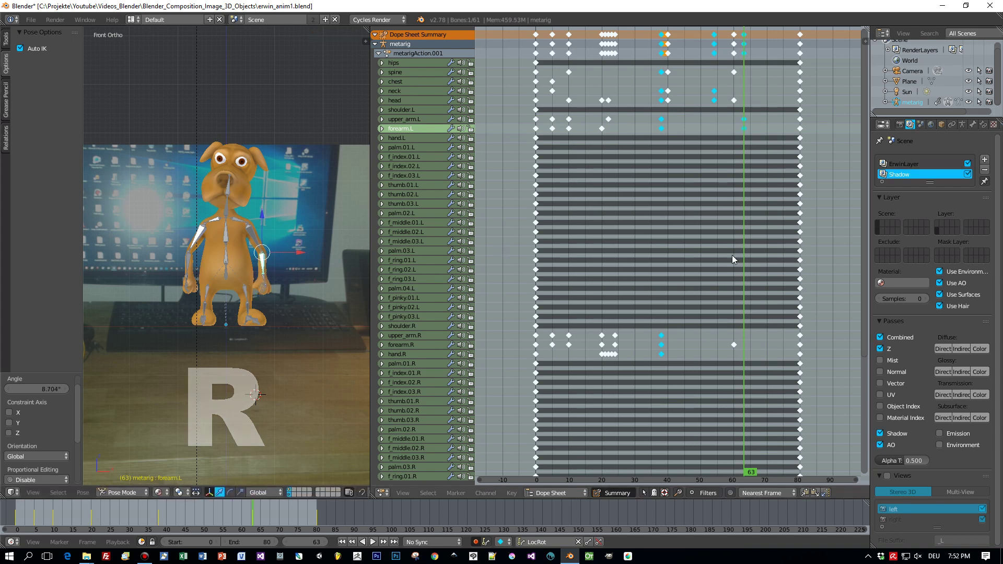
Adjust the right hand bone's rotation at frame 20 and rotate it about 35.6° at frame 25
drag(732, 255, 601, 277)
scroll(284, 161, up, 4)
right_click(149, 100)
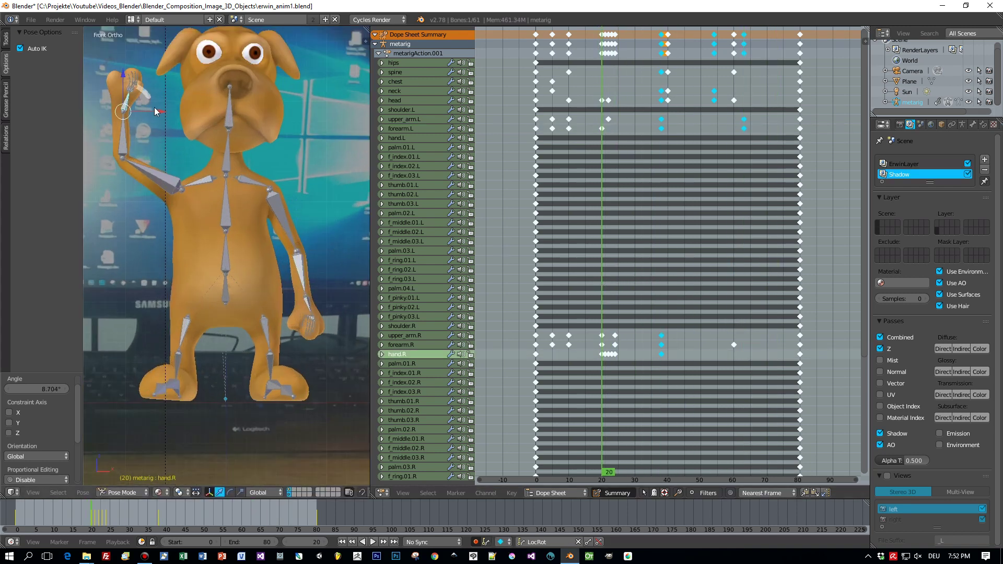
key(r)
click(149, 102)
click(619, 175)
key(r)
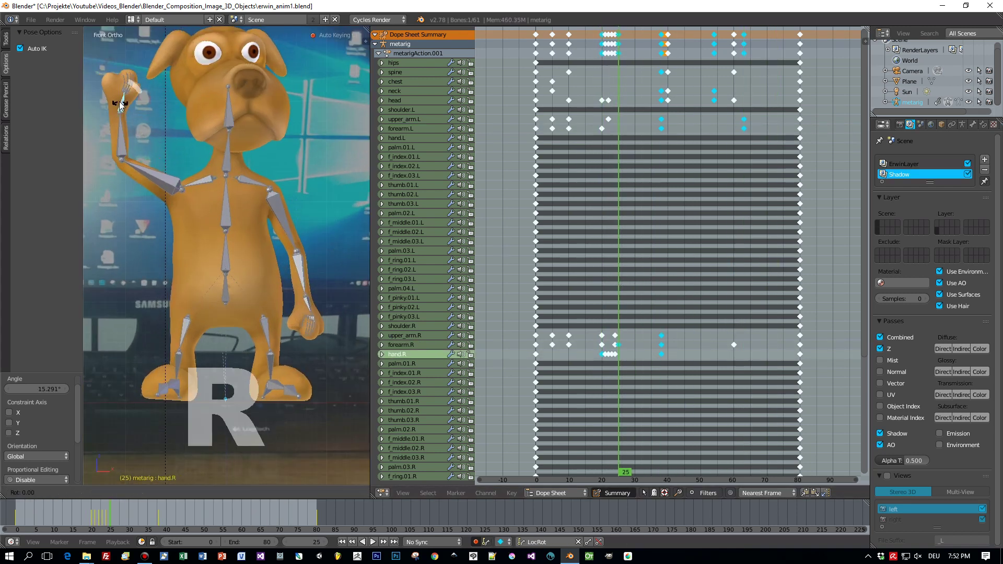
click(126, 107)
Play the animation to check the extended wave with the whole dog in view
click(622, 307)
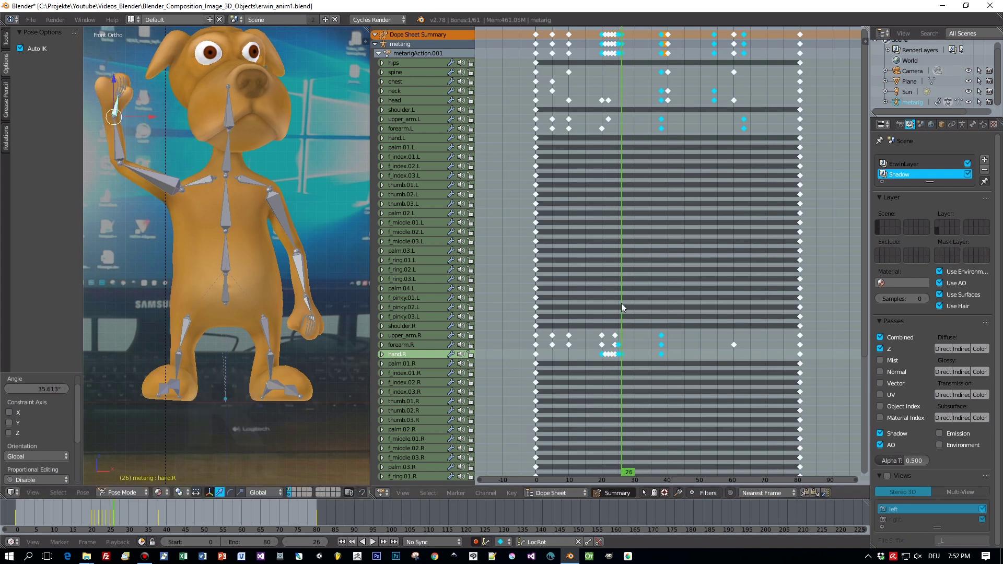
key(alt+a)
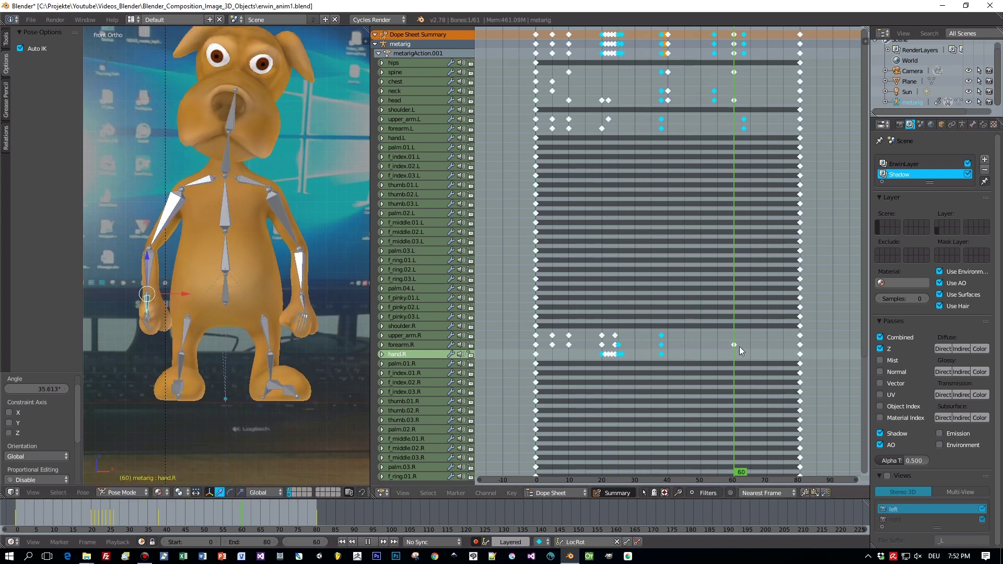
key(KP_0)
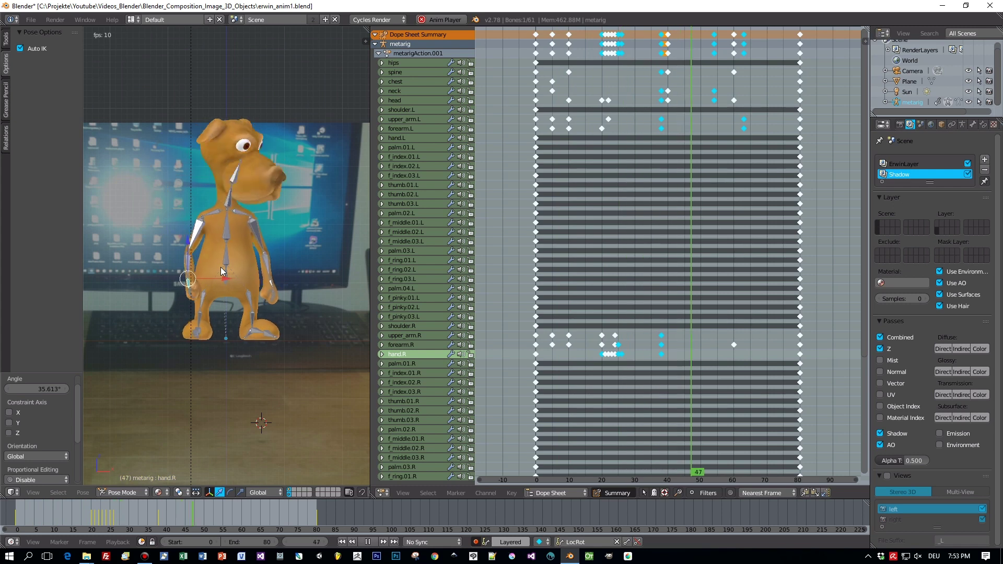
key(alt+a)
At frame 32, rotate the head bone in front view and turn it about -39.6° around the Z axis
mouse_move(640, 92)
mouse_down()
mouse_move(634, 76)
mouse_move(623, 90)
mouse_up()
right_click(228, 191)
scroll(633, 146, down, 3)
scroll(631, 140, up, 1)
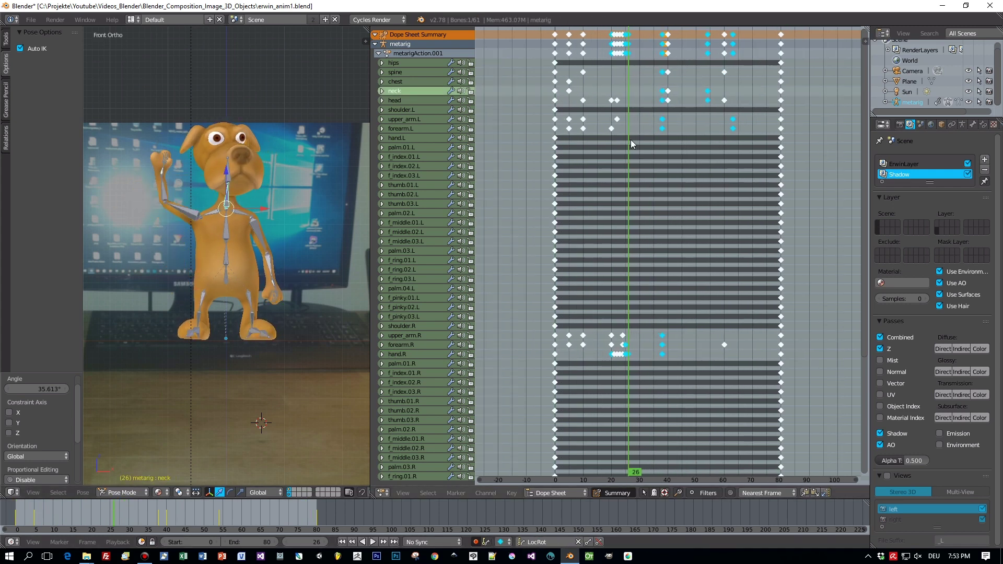
key(alt+a)
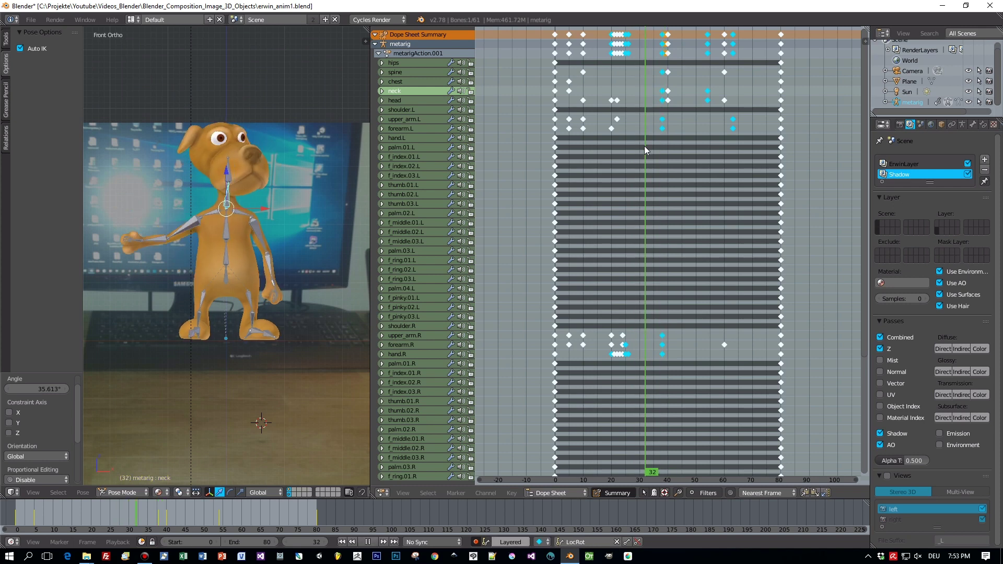
scroll(644, 147, up, 1)
right_click(230, 170)
key(r)
click(265, 165)
key(r)
key(z)
click(548, 239)
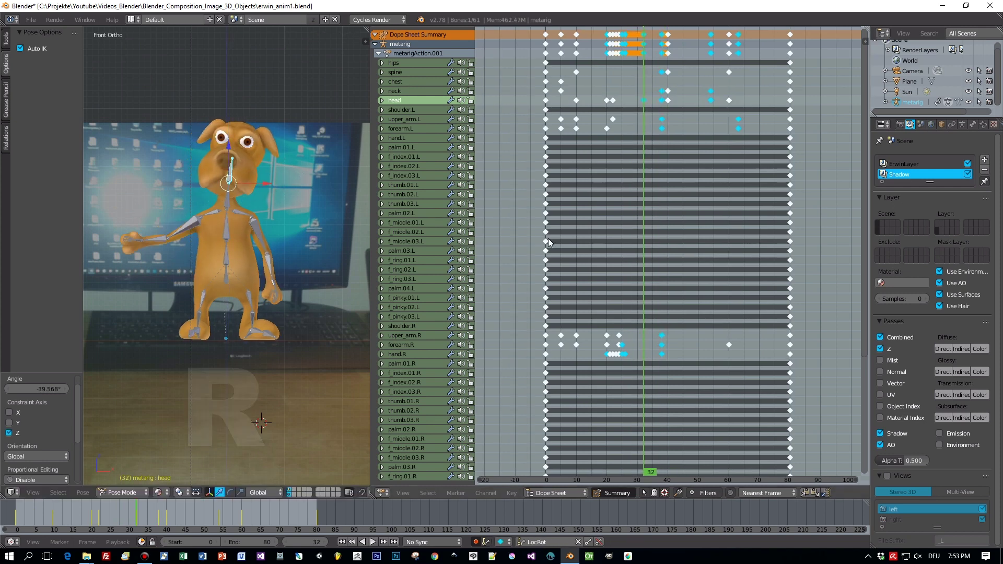
Play the animation to check the motion, and at frame 0 rotate both upper arm bones, the left one by about 6.7°
key(alt+a)
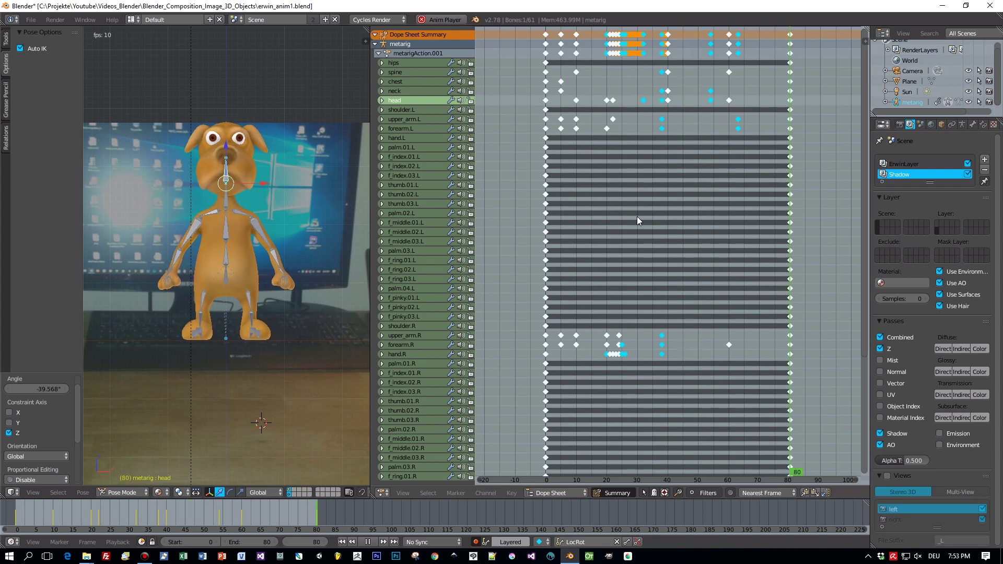
key(Escape)
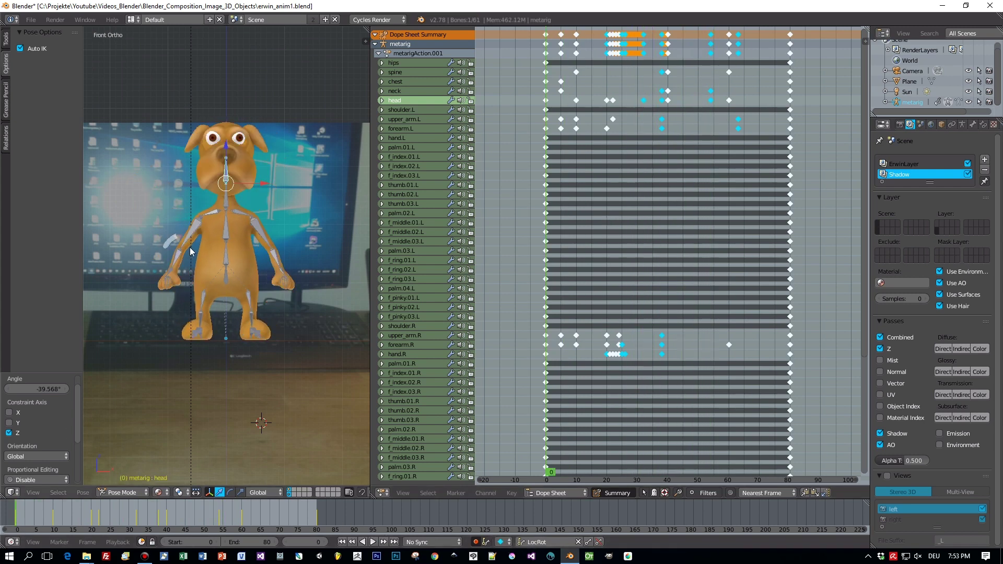
right_click(191, 235)
key(r)
click(210, 262)
right_click(260, 232)
key(r)
click(264, 244)
Rotate the neck and head bones forward at frame 0 in the left side view
middle_drag(230, 178, 299, 185)
right_click(290, 187)
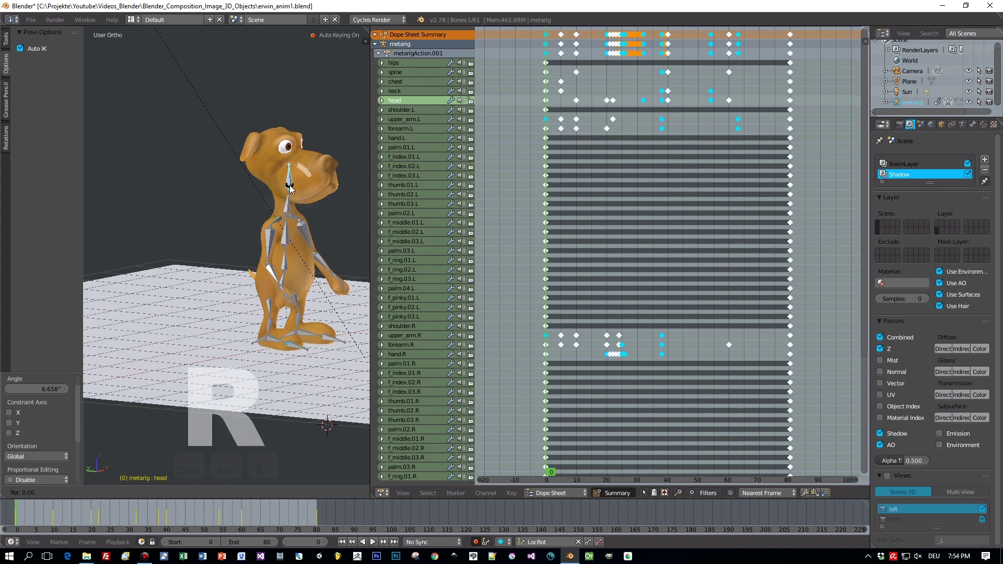
click(291, 189)
right_drag(292, 190, 311, 196)
right_click(304, 203)
key(ctrl+KP_3)
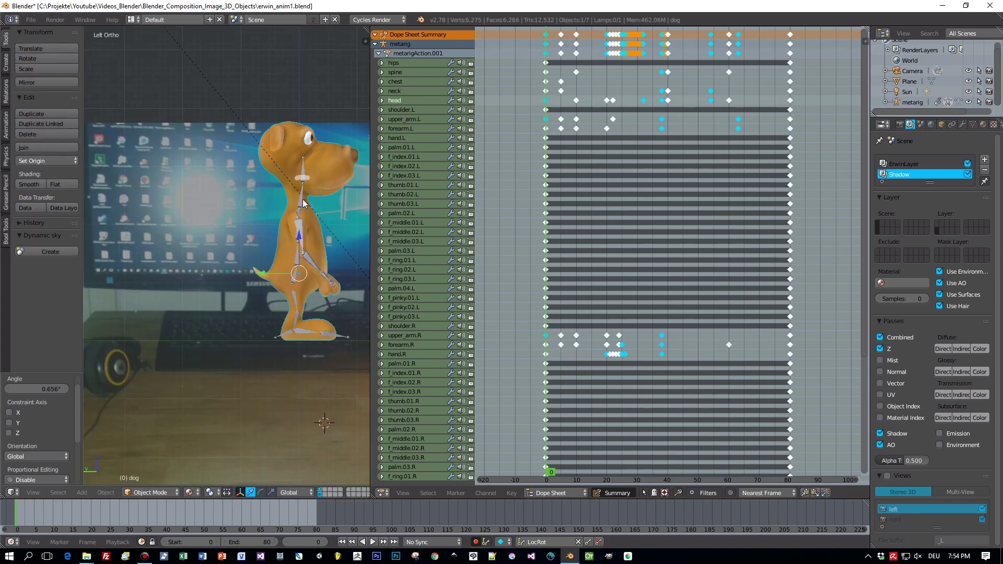
right_click(304, 201)
key(r)
click(318, 207)
right_click(313, 179)
key(r)
click(312, 181)
Select all bones, copy the selected keyframes and paste them at frame 80
key(a)
key(a)
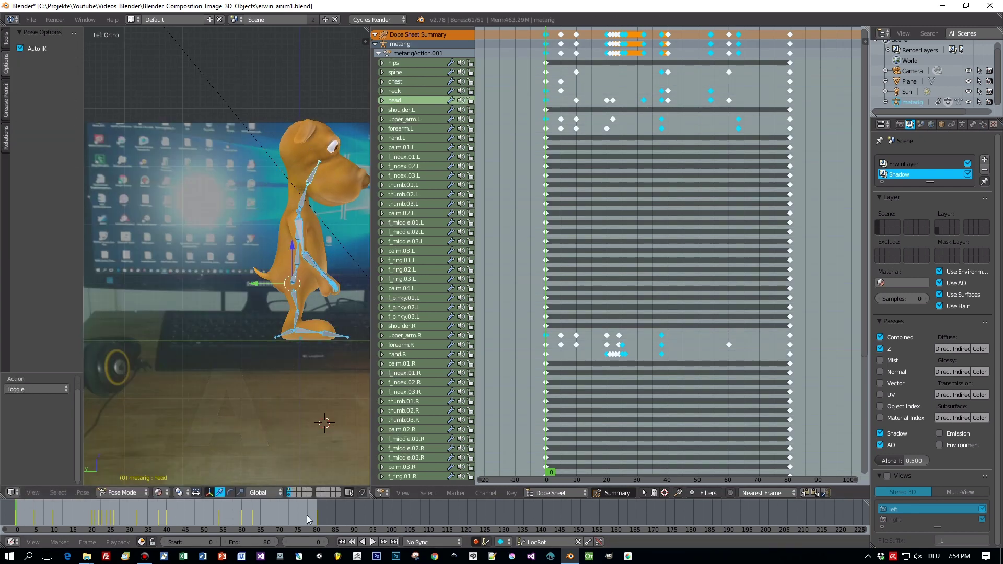
click(806, 493)
click(791, 449)
click(816, 493)
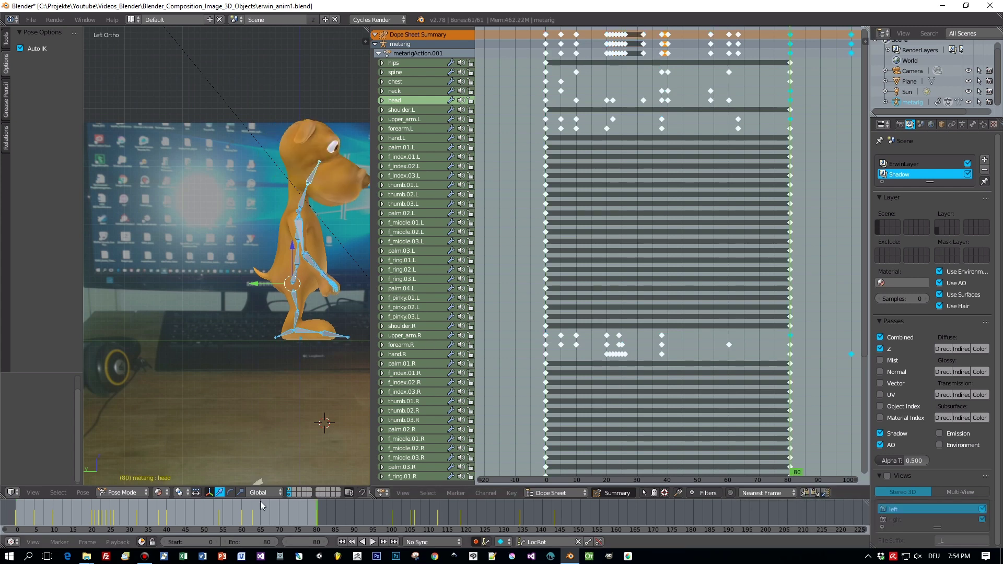
Play the animation to check the waving dog from an angled view and enlarge the 3D view
key(alt+a)
middle_drag(289, 289, 213, 308)
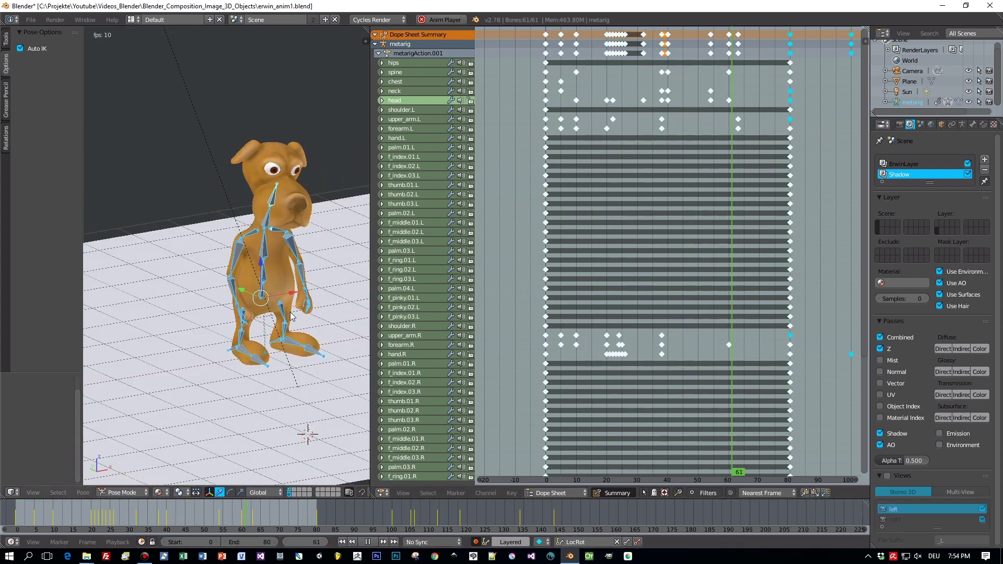
key(Escape)
scroll(292, 317, down, 2)
middle_drag(314, 314, 264, 312)
key(ctrl+a)
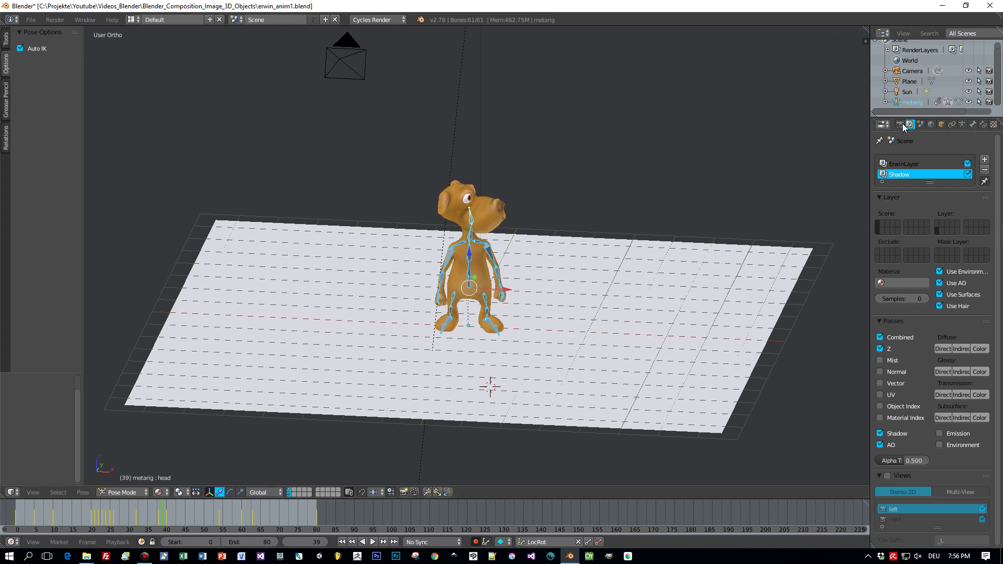
Examine the render output's file format and encoding format options
click(900, 123)
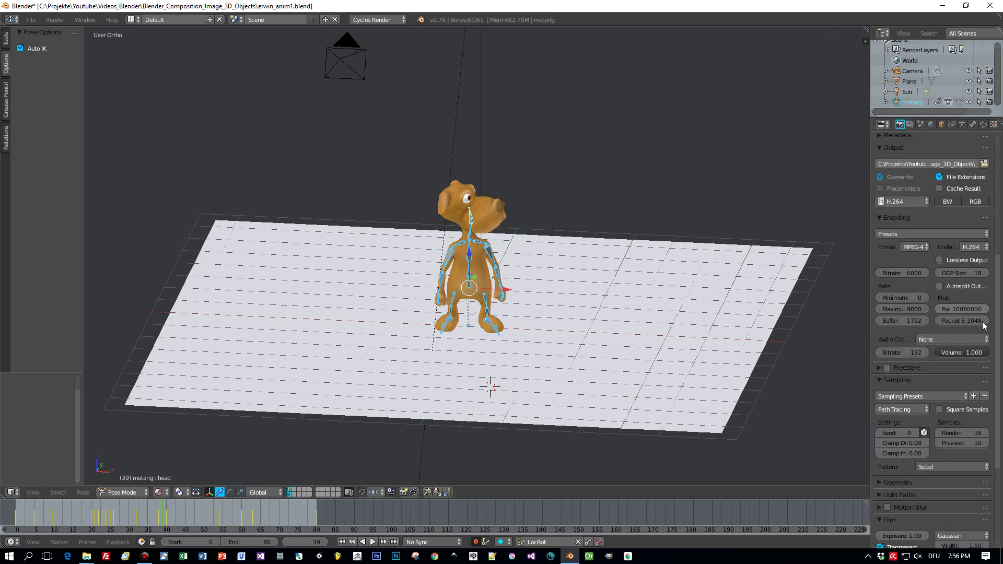
scroll(984, 321, up, 3)
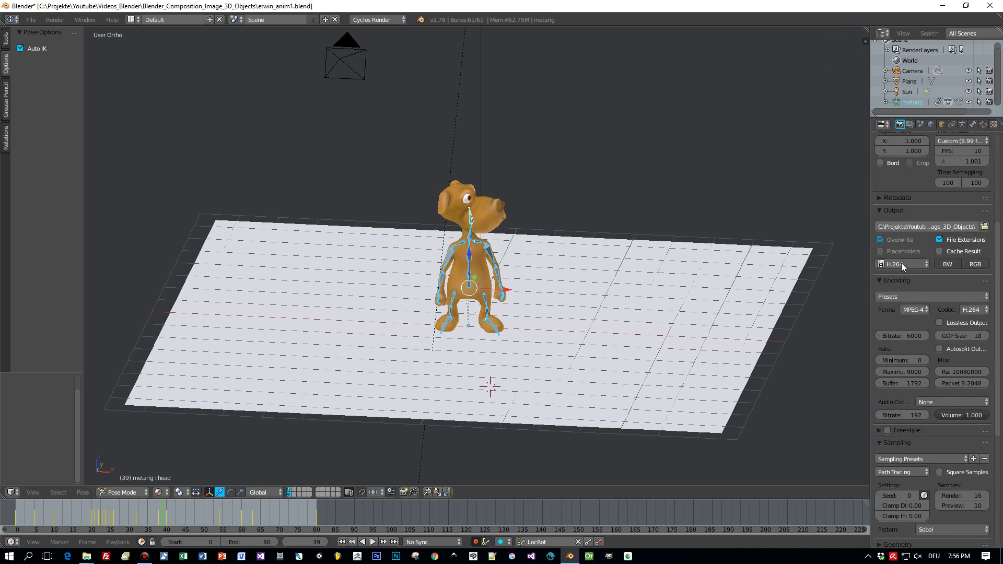
click(901, 265)
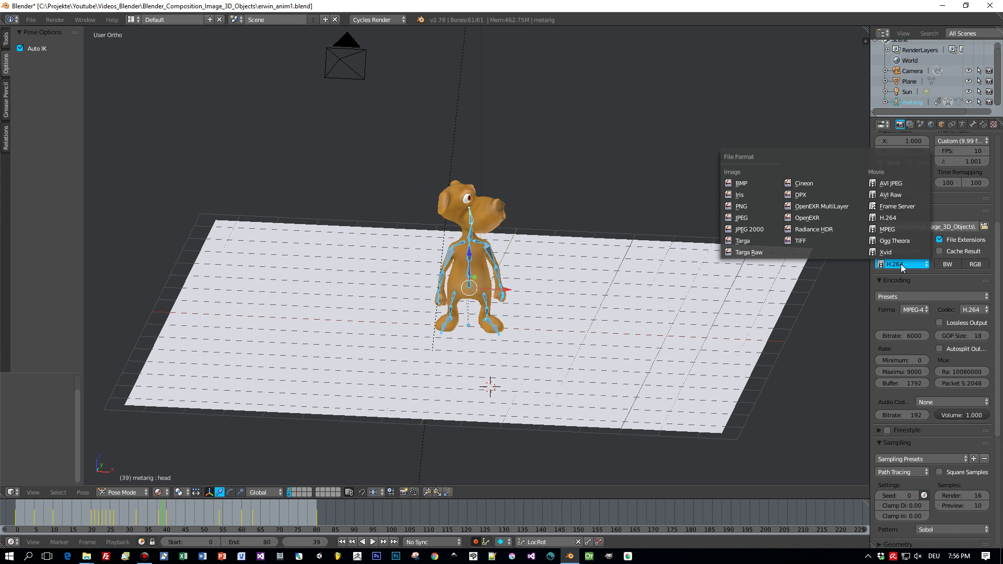
click(914, 309)
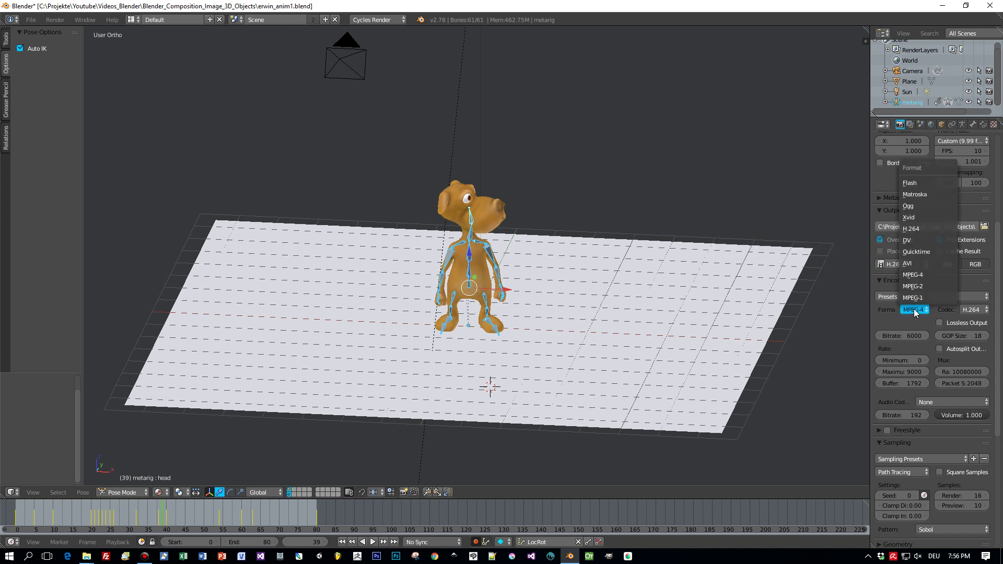
scroll(963, 320, up, 1)
scroll(964, 321, up, 5)
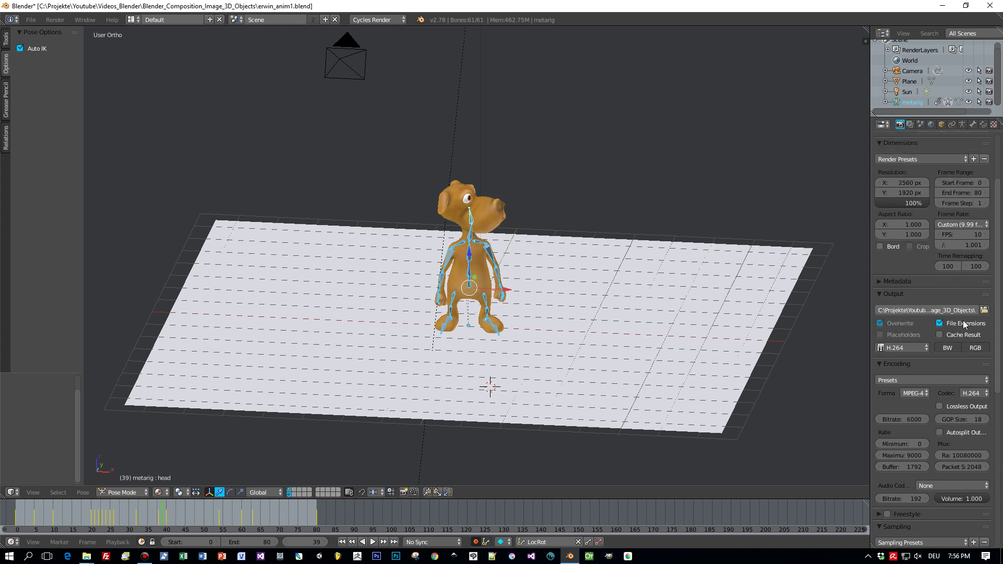
Set the custom frame rate to 15 FPS and play the animation to judge its speed
click(977, 277)
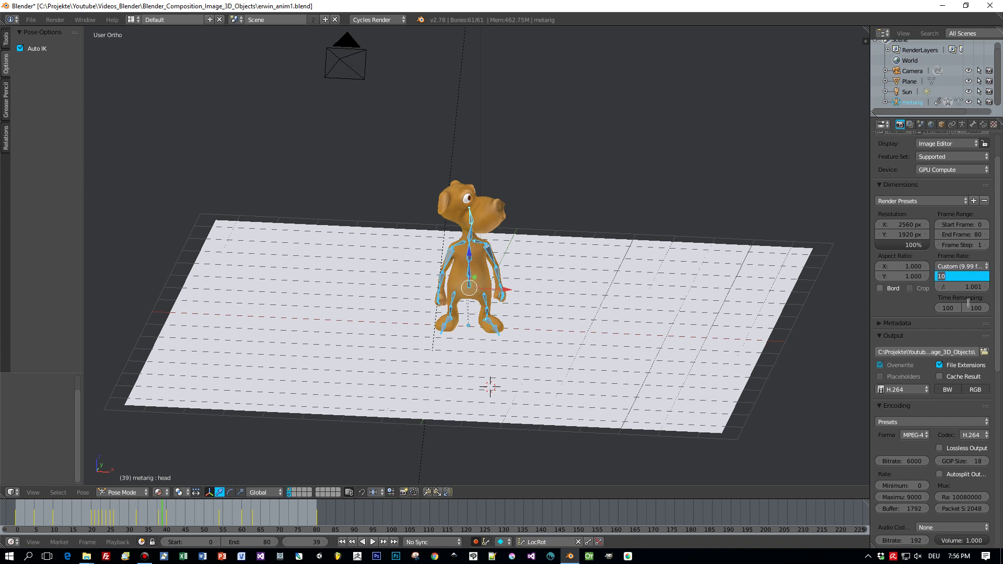
text(15)
key(Return)
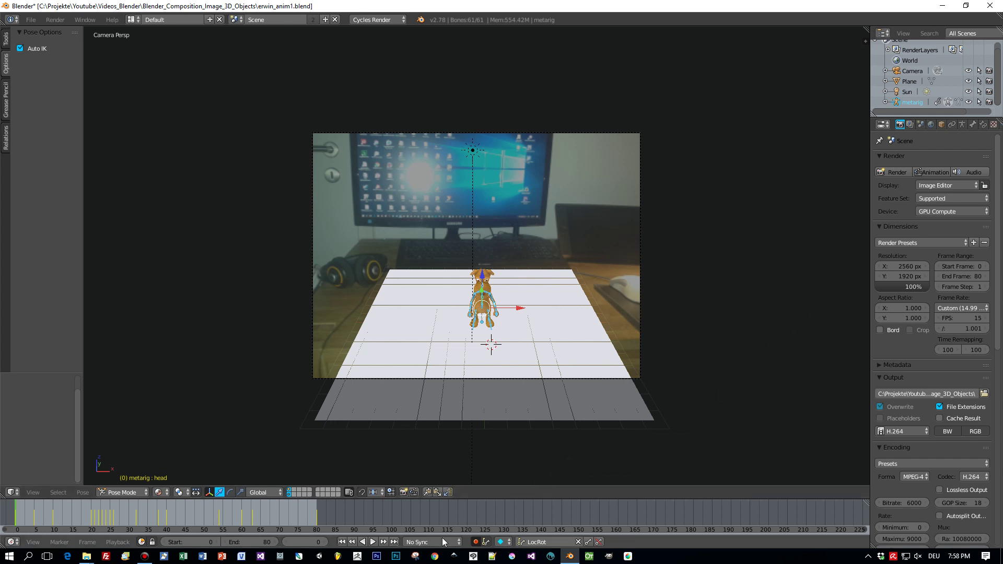
click(372, 543)
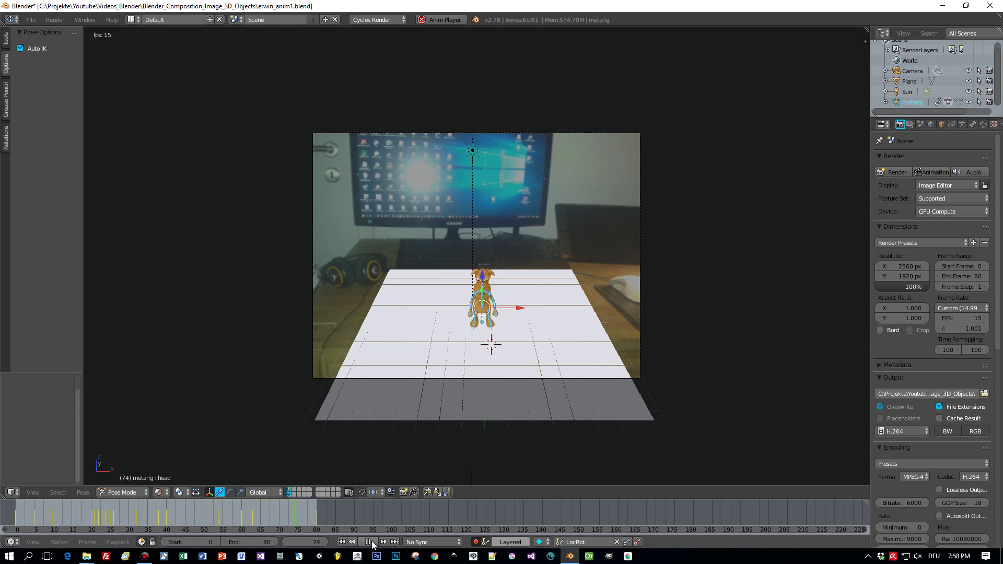
click(370, 542)
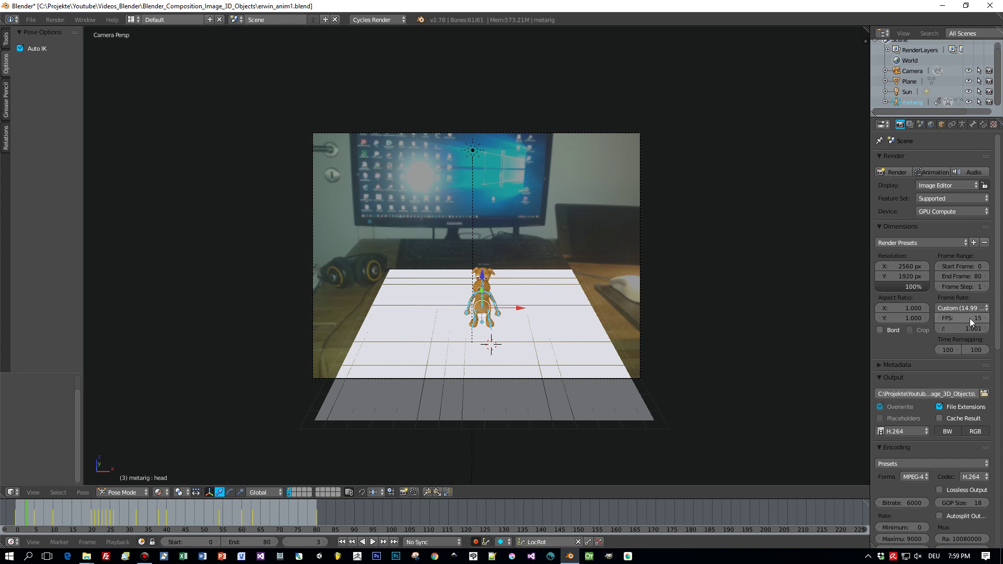
Set the custom frame rate to 12 FPS and play the animation through the camera
key(Return)
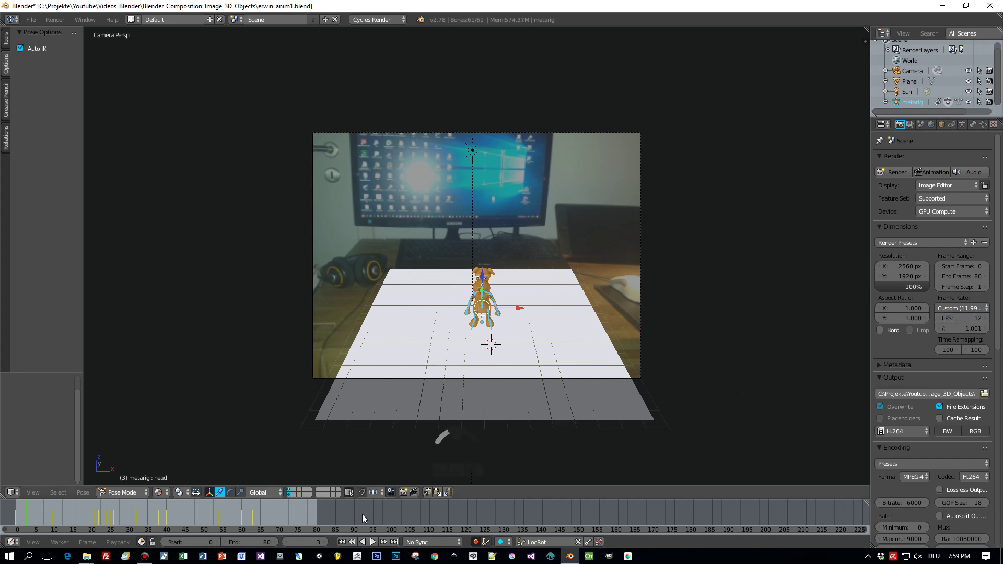
click(372, 542)
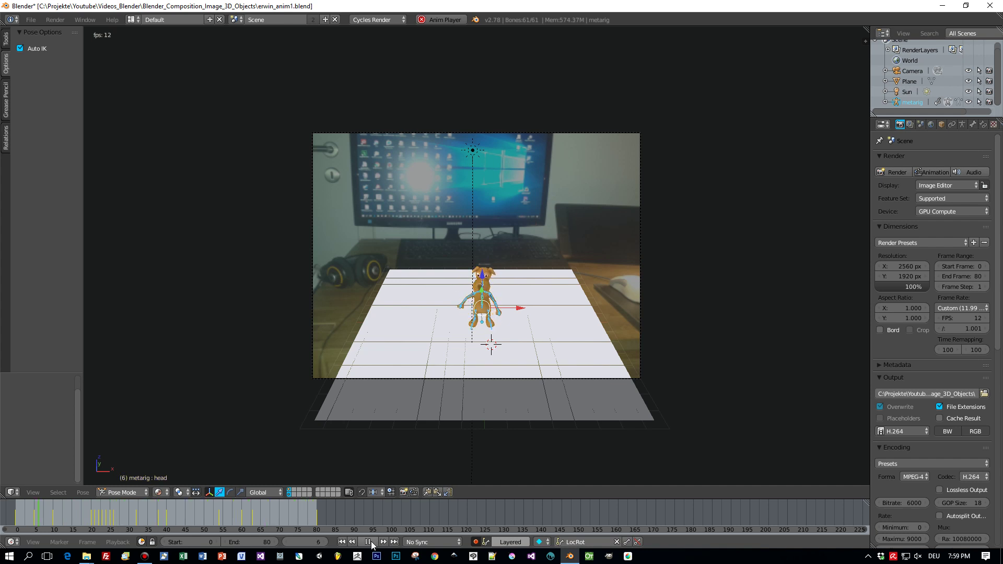
click(369, 542)
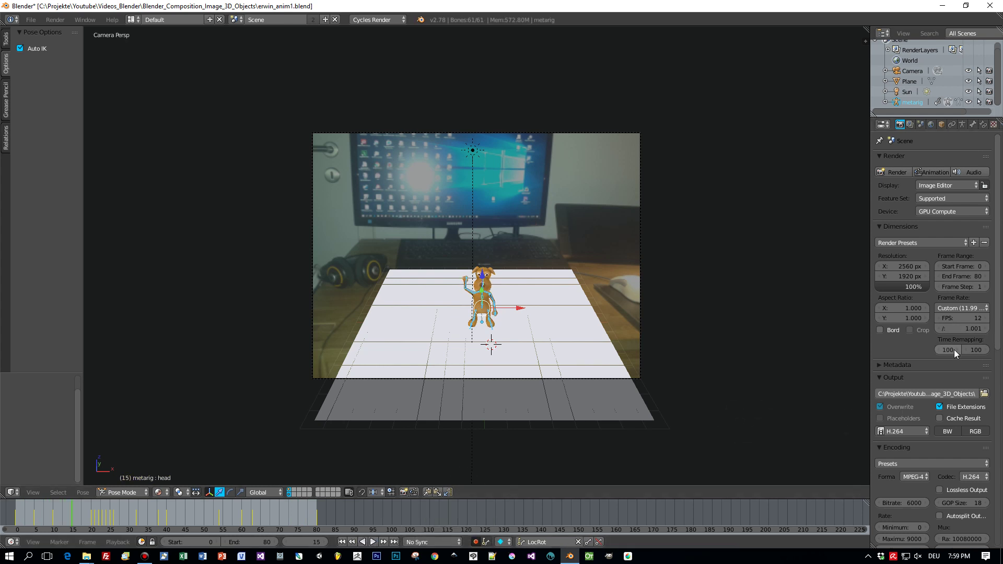
Review the output path, encoding format, sampling and film settings before rendering
scroll(946, 374, down, 6)
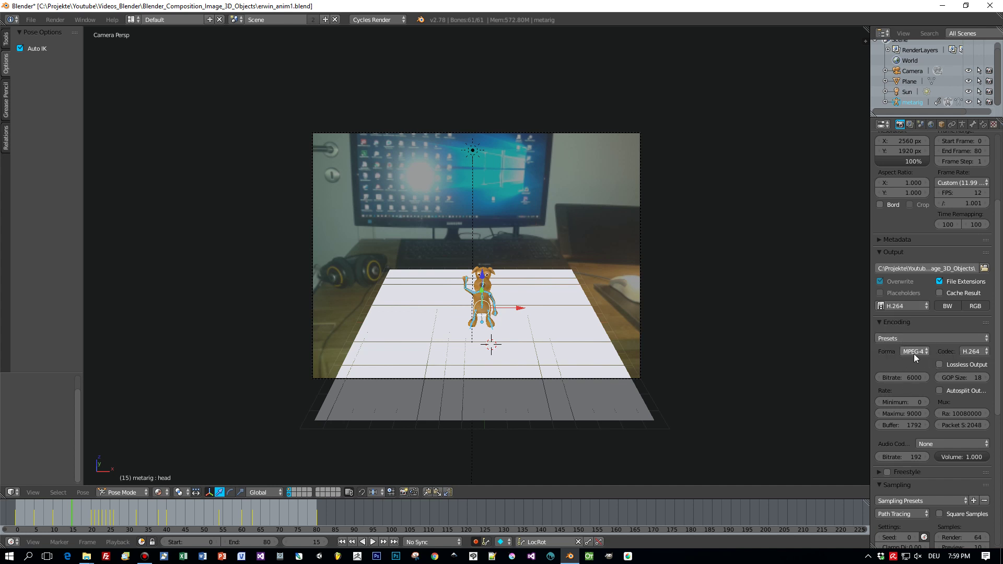
click(914, 353)
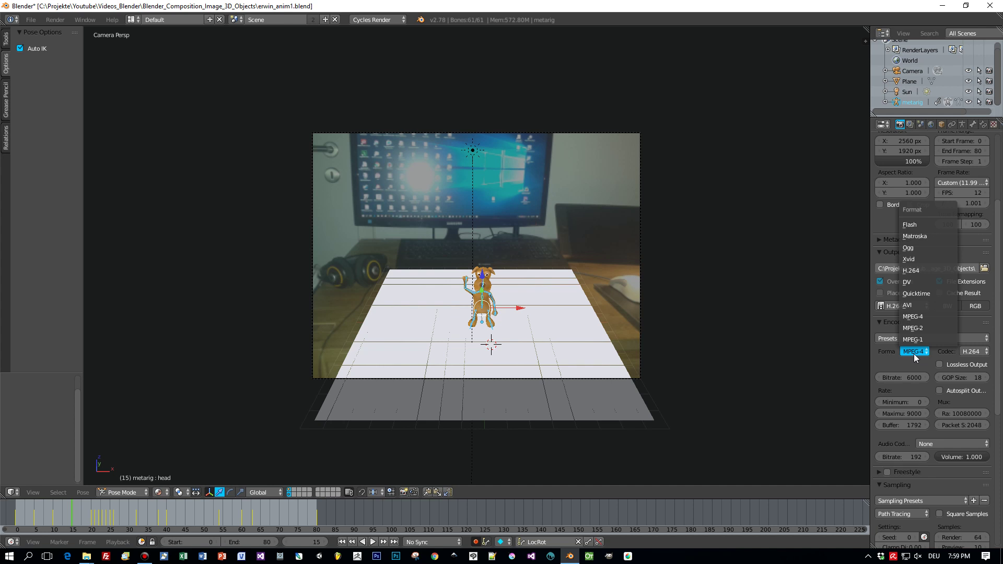
click(914, 353)
scroll(935, 409, down, 10)
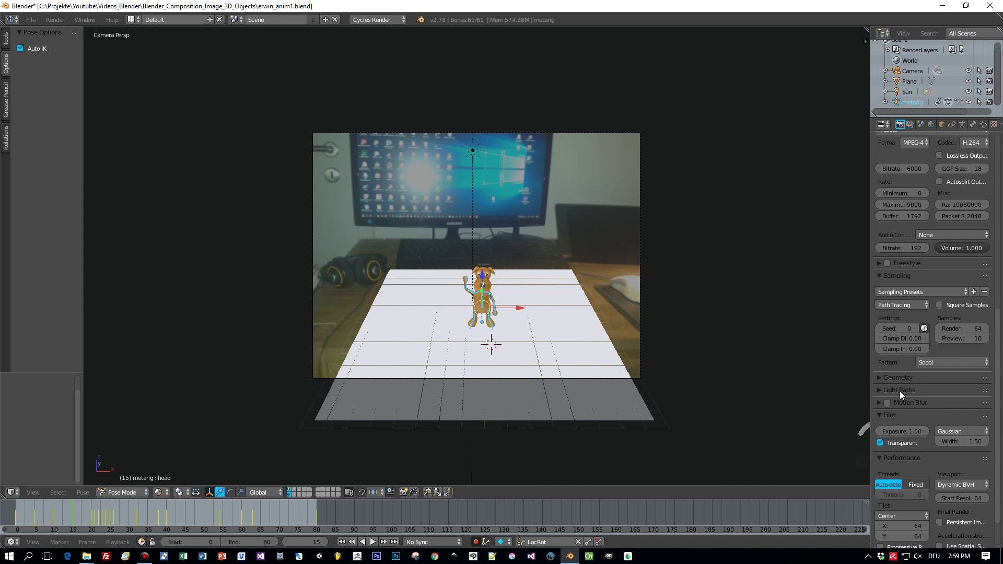
scroll(948, 308, up, 10)
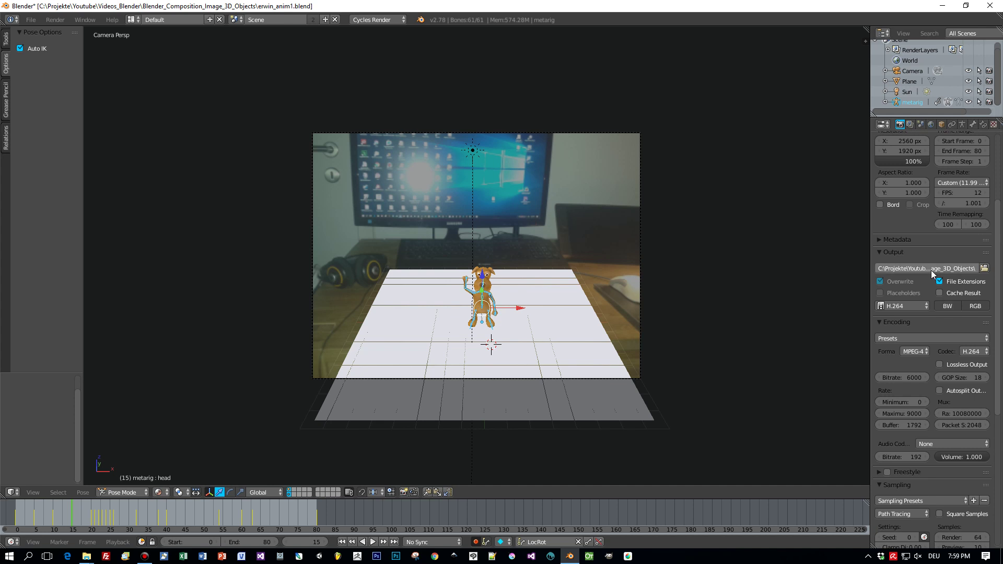
scroll(997, 423, down, 7)
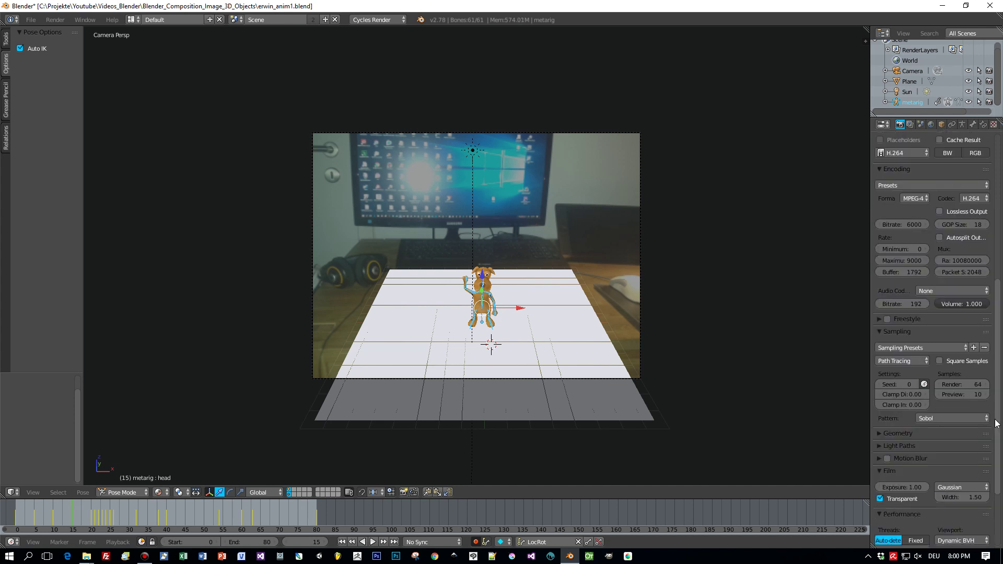
scroll(997, 423, up, 13)
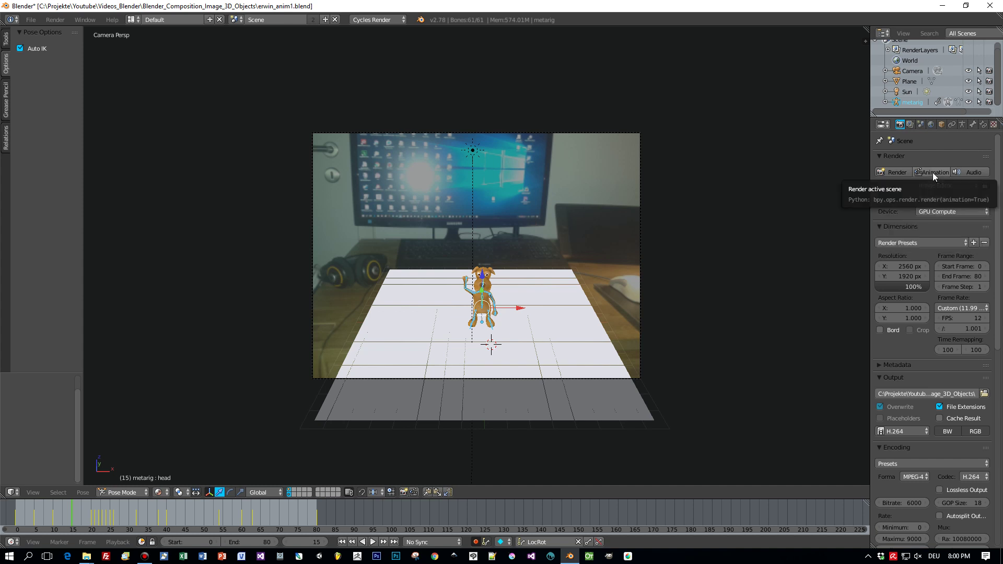
Set the render samples to 32 and start rendering the animation
scroll(965, 382, down, 8)
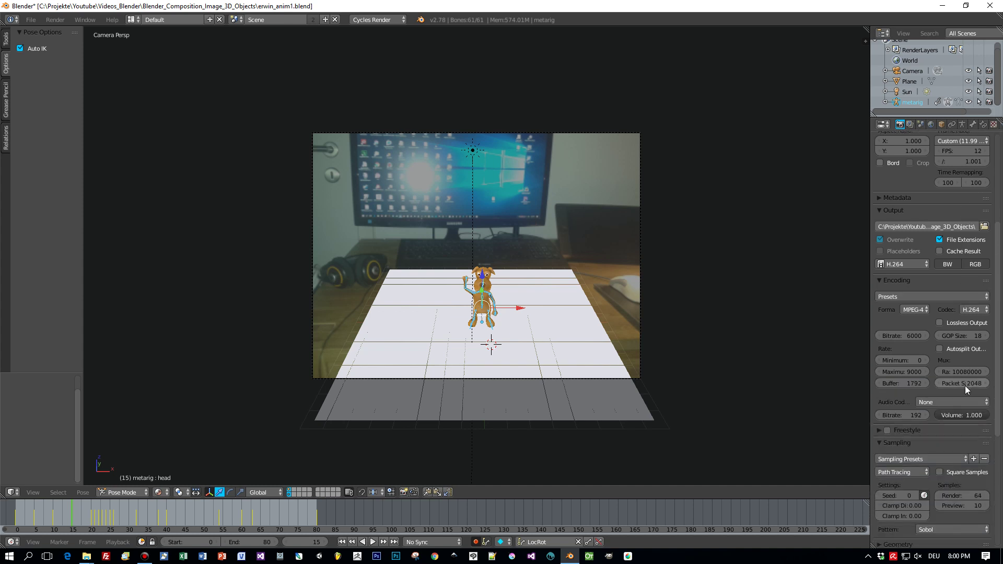
scroll(981, 418, down, 3)
click(977, 432)
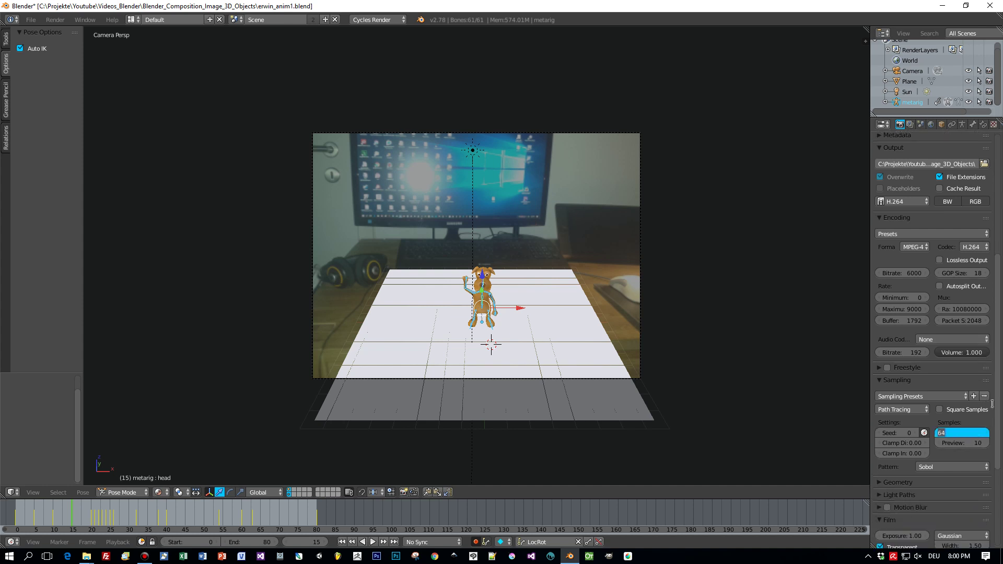
text(32)
key(Return)
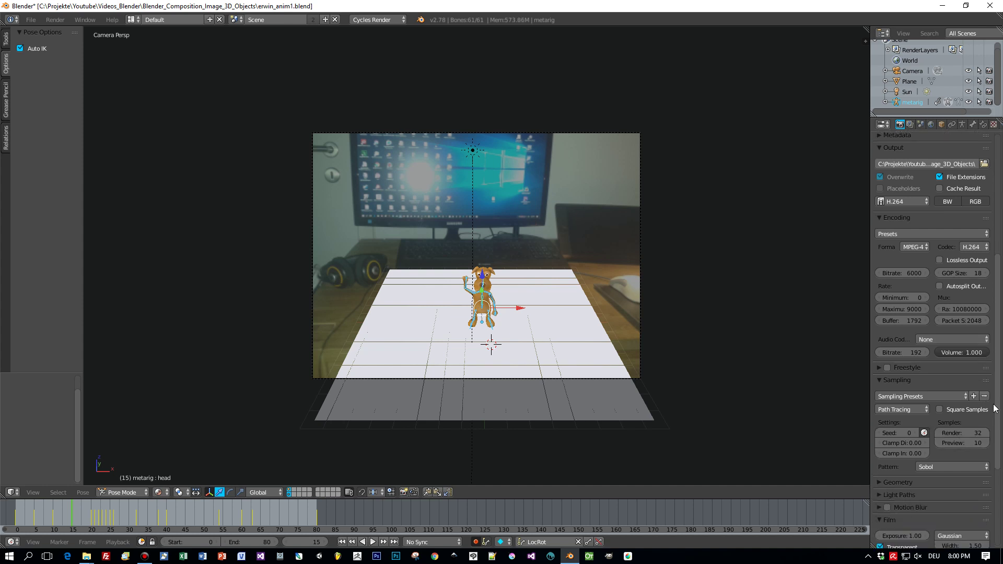
drag(1000, 410, 997, 210)
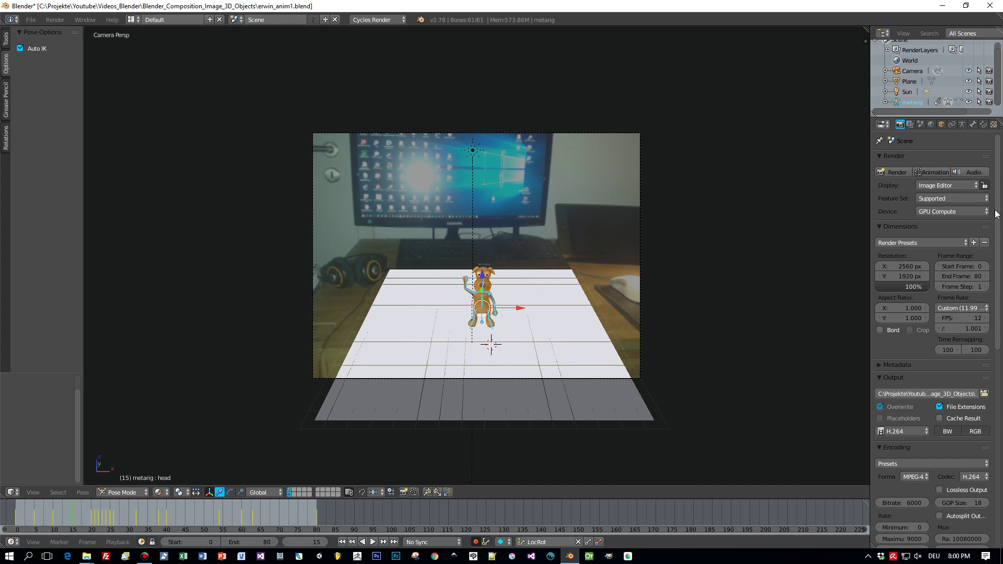
click(936, 173)
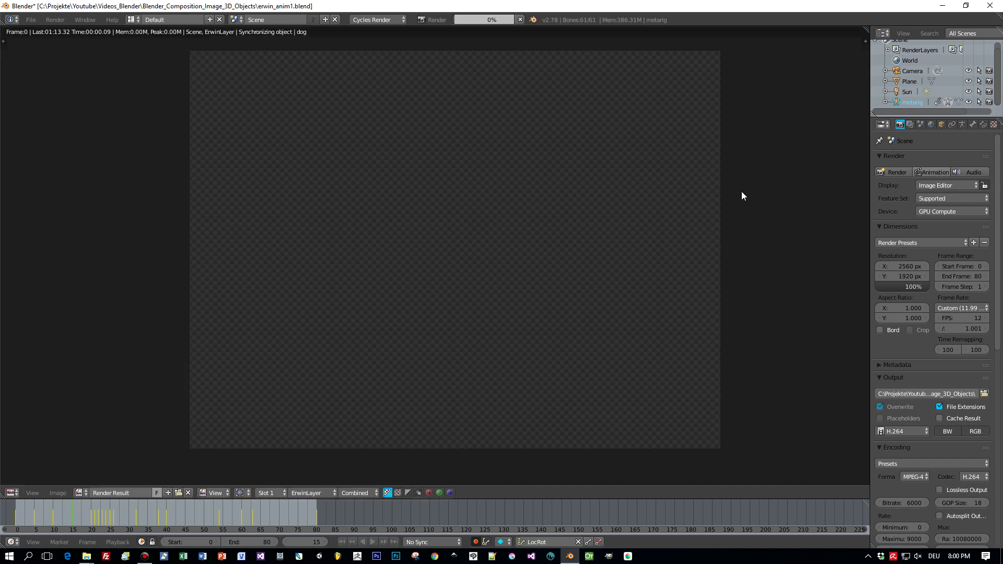